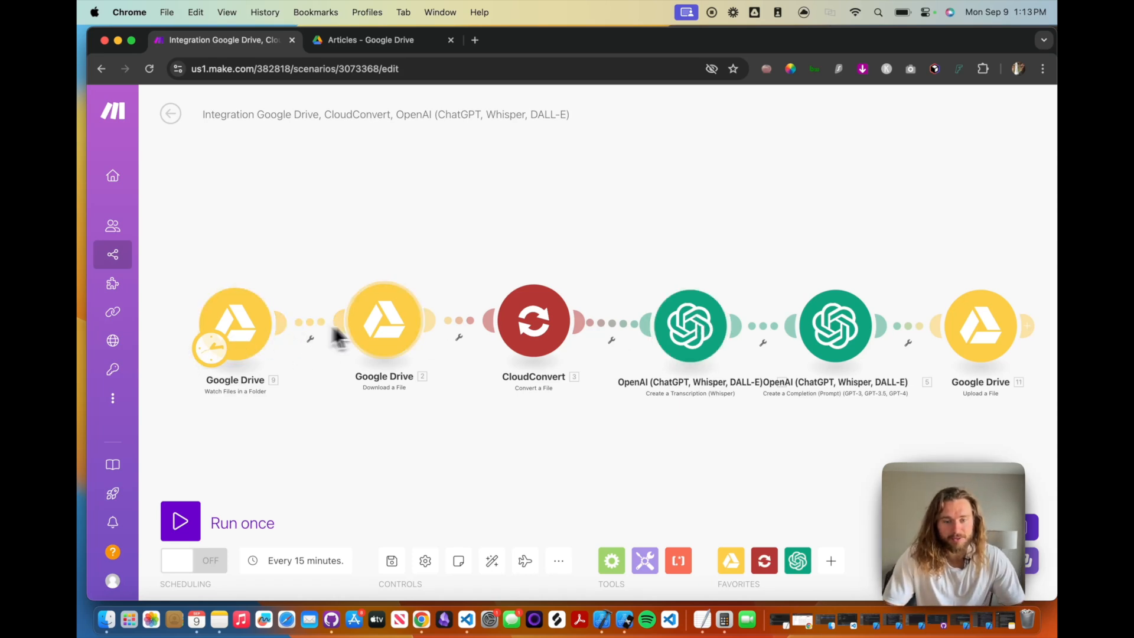
Step: Create a new scenario from the organization dashboard
{"action": "mouse_move", "coordinate": [160, 222]}
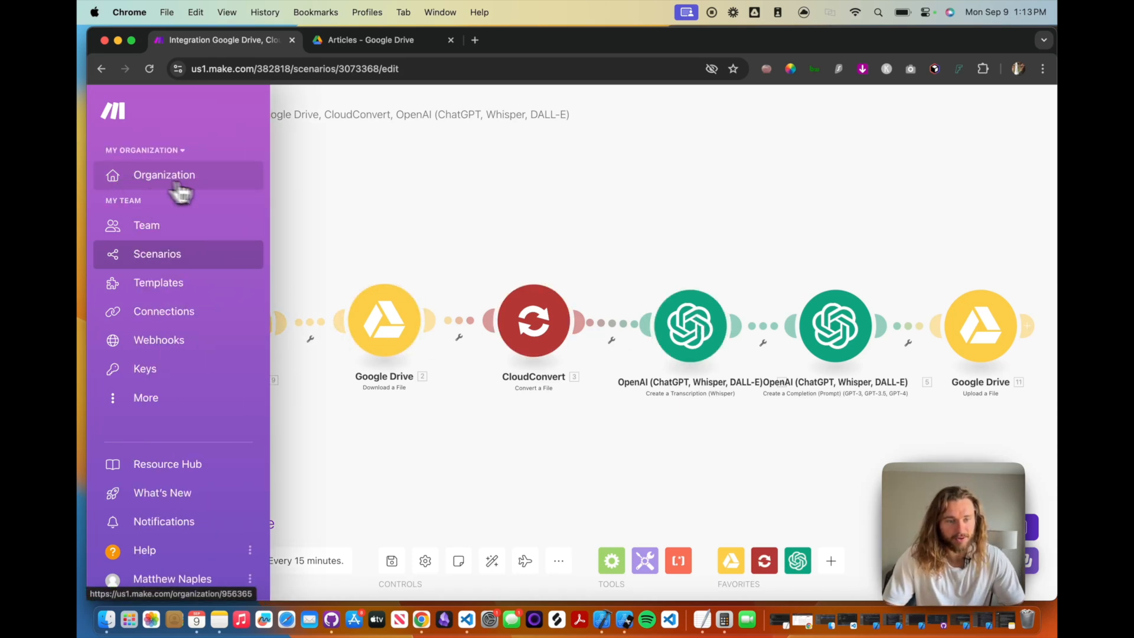
{"action": "left_click", "coordinate": [238, 187]}
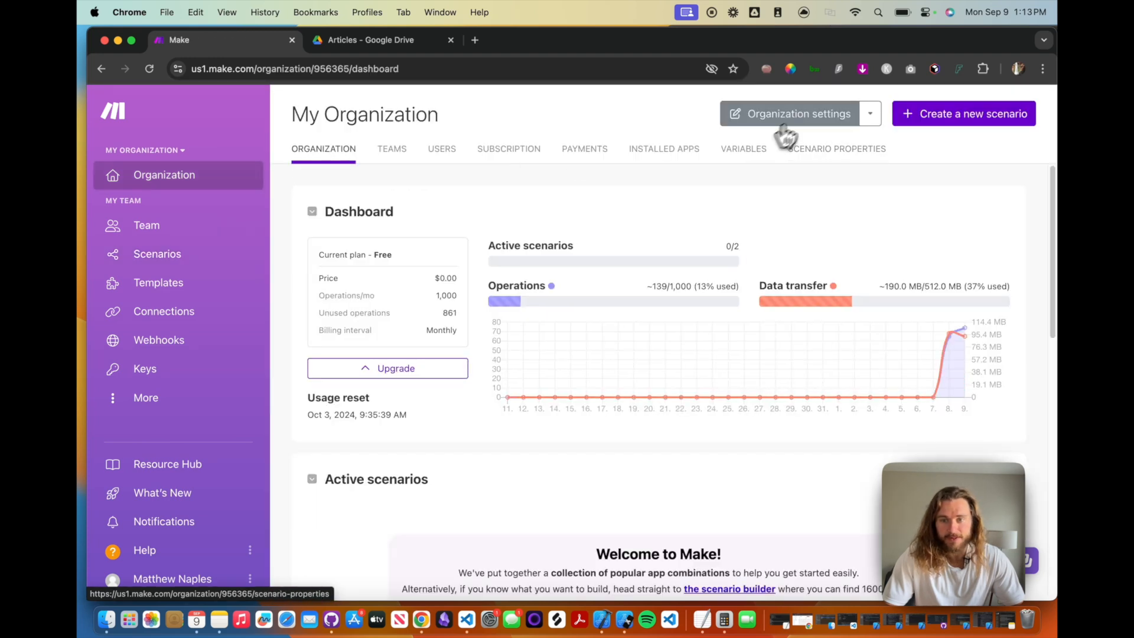
{"action": "left_click", "coordinate": [934, 120]}
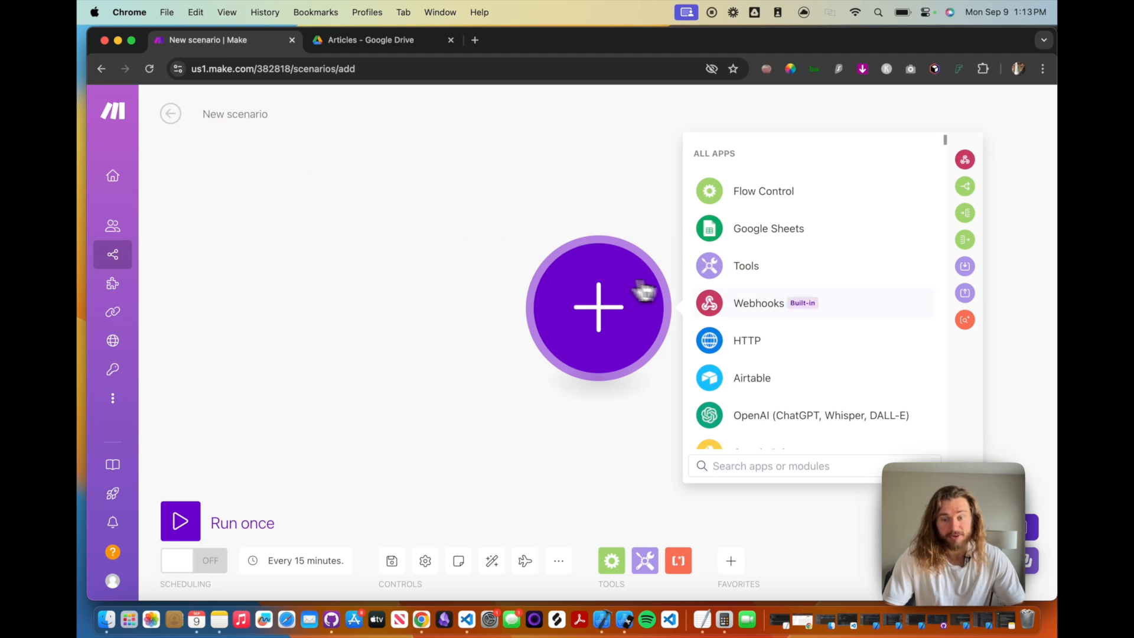
Step: Find Google Drive among the apps and add its Watch Files in a Folder trigger as the first module
{"action": "scroll", "coordinate": [716, 294], "scroll_direction": "down", "scroll_amount": 1}
{"action": "left_click", "coordinate": [731, 435]}
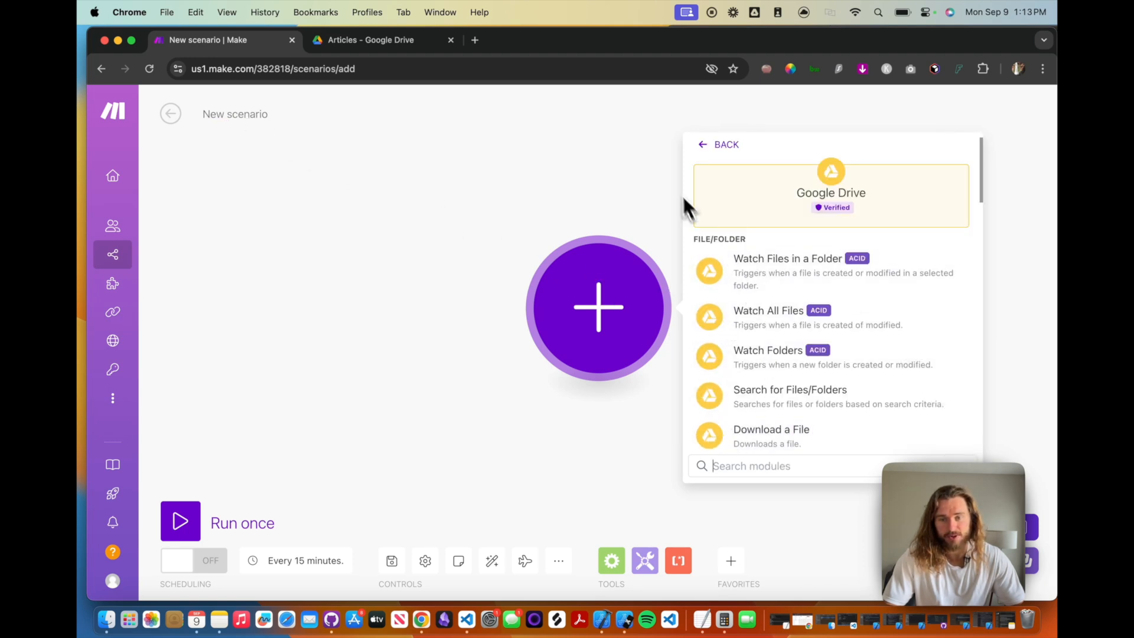
{"action": "left_click", "coordinate": [708, 145]}
{"action": "type", "text": "google drive"}
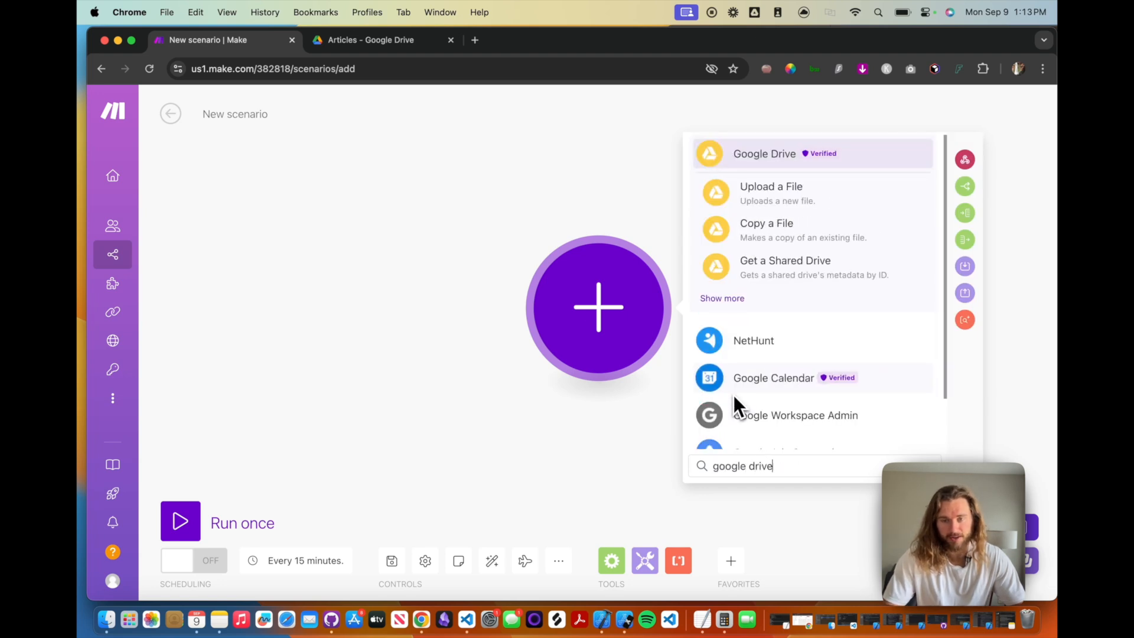
{"action": "left_click", "coordinate": [777, 152]}
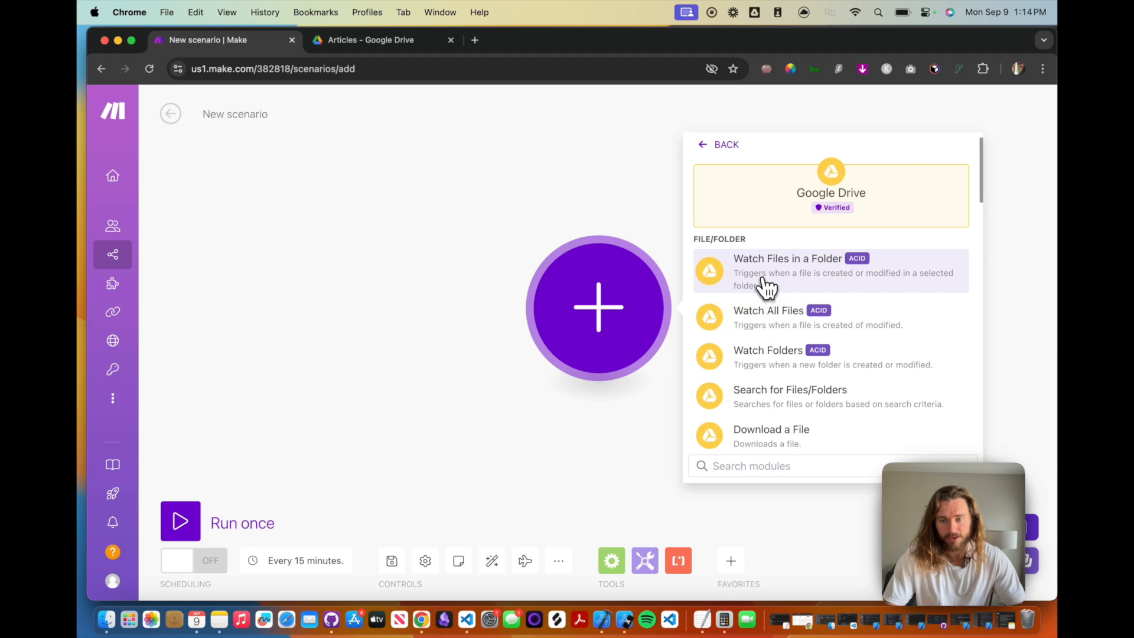
{"action": "left_click", "coordinate": [872, 288]}
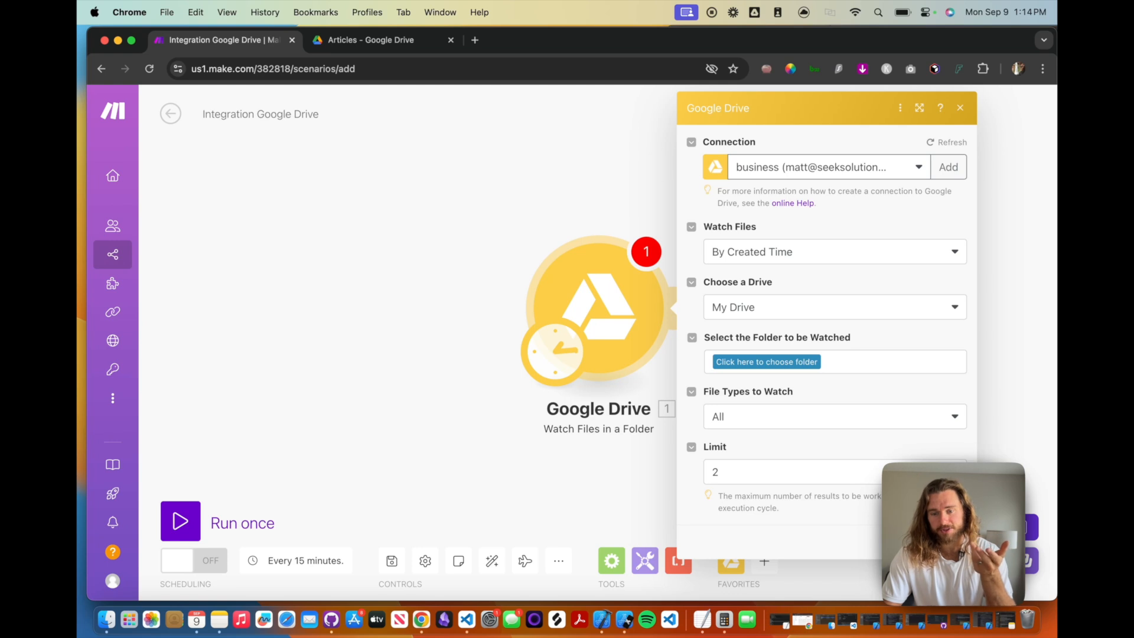
Step: Use the business connection for the trigger and watch files By Created Time
{"action": "left_click", "coordinate": [828, 167]}
{"action": "left_click", "coordinate": [829, 167]}
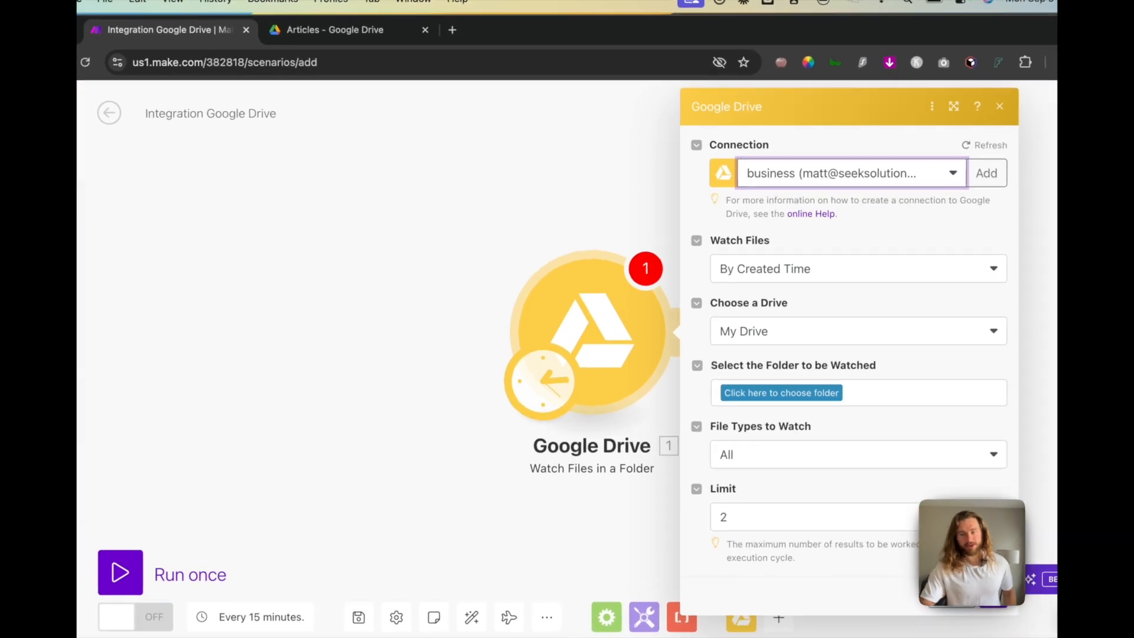
{"action": "left_click", "coordinate": [797, 171]}
{"action": "left_click", "coordinate": [795, 171]}
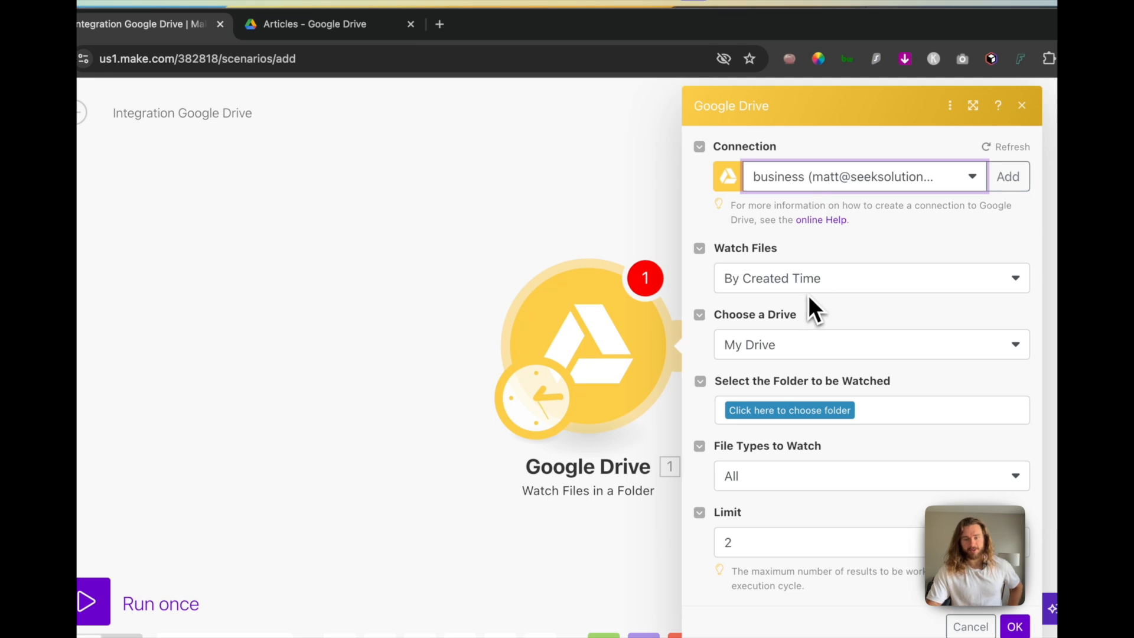
{"action": "left_click", "coordinate": [841, 288]}
{"action": "left_click", "coordinate": [839, 289]}
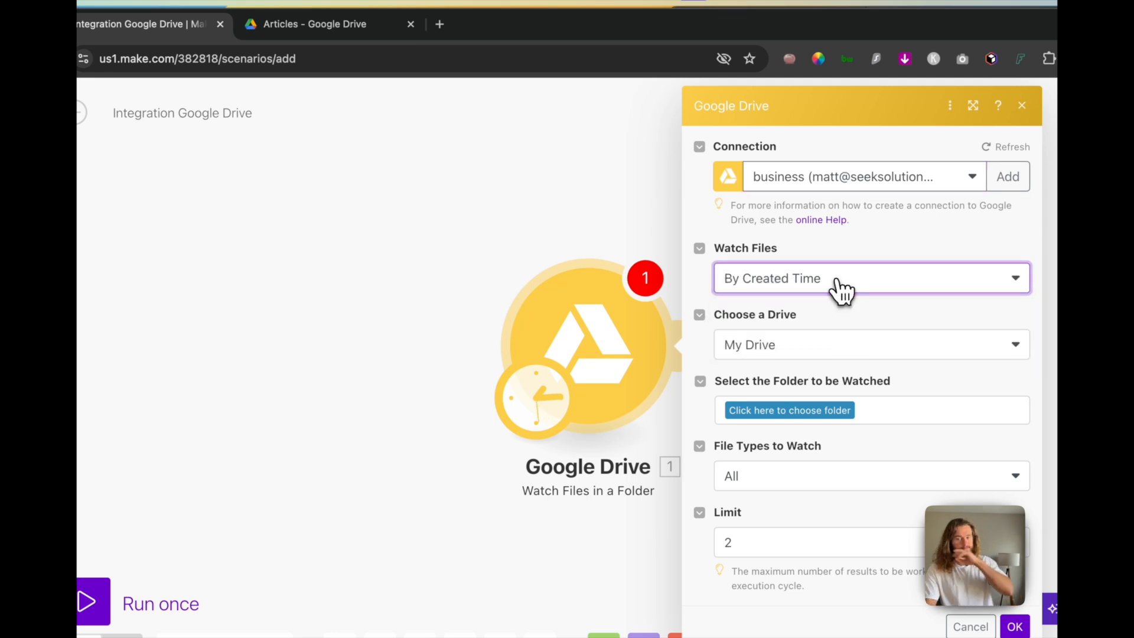
Step: Choose My Drive and select the Tutorials folder as the folder to be watched
{"action": "left_click", "coordinate": [844, 353]}
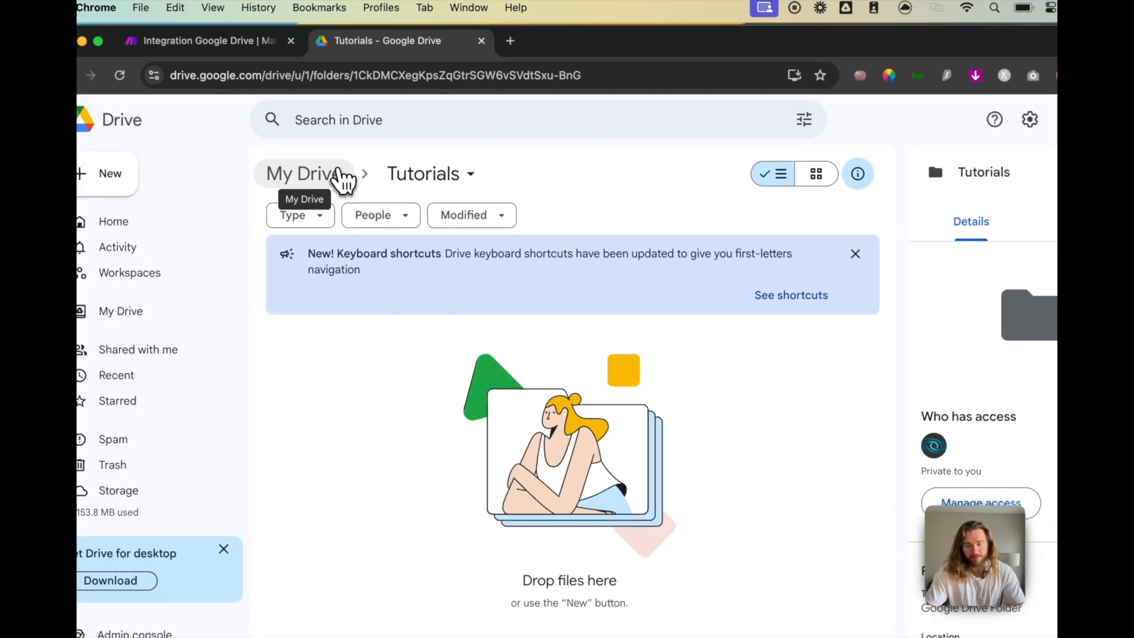
{"action": "left_click", "coordinate": [222, 51]}
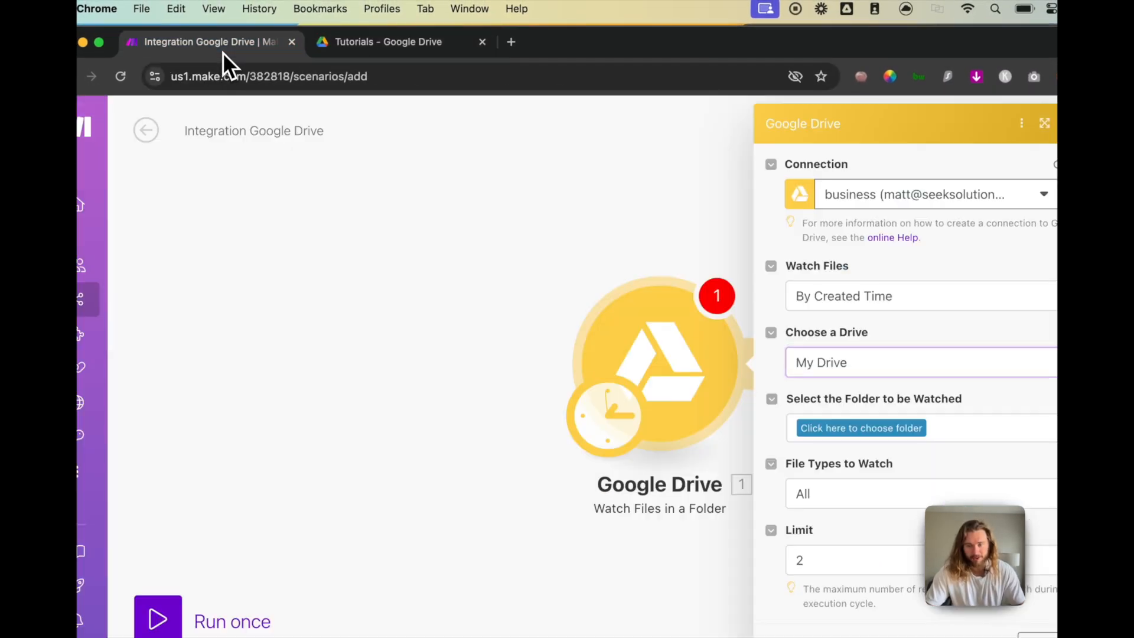
{"action": "left_click", "coordinate": [773, 397]}
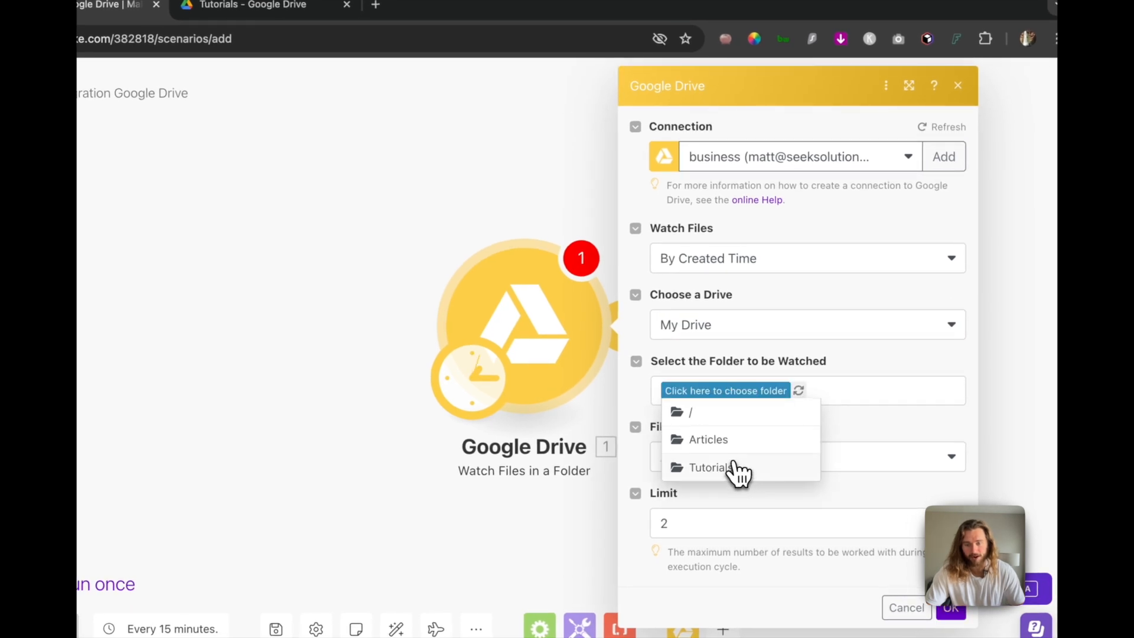
{"action": "left_click", "coordinate": [734, 470]}
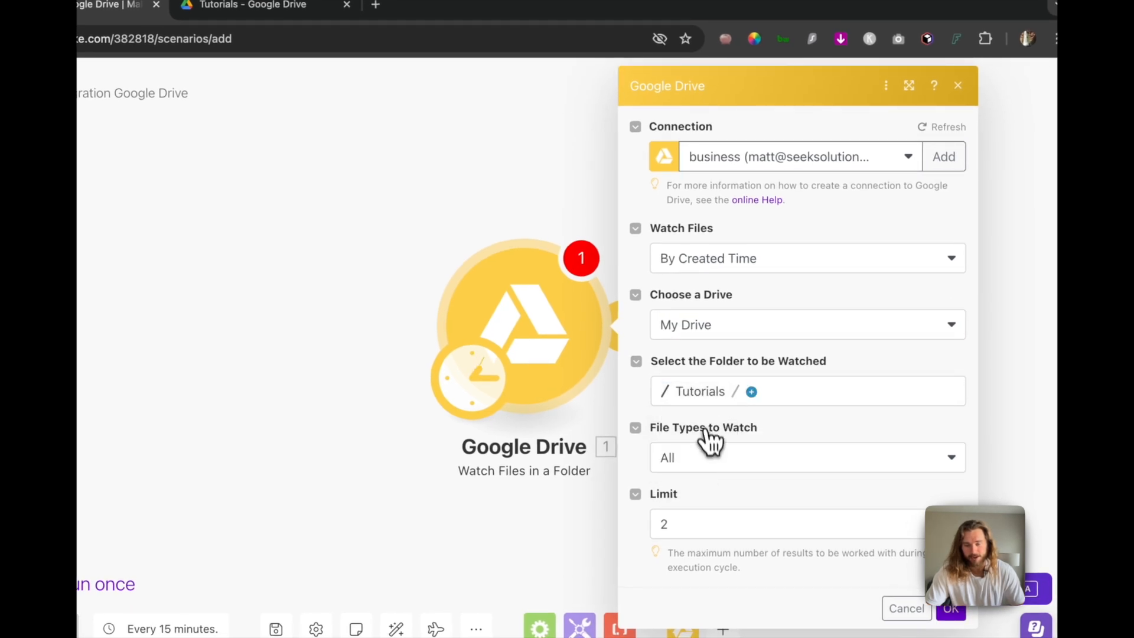
Step: Set the file types to watch to All with a limit of 2 and save the trigger settings
{"action": "left_click_drag", "start_coordinate": [760, 104], "coordinate": [485, 102]}
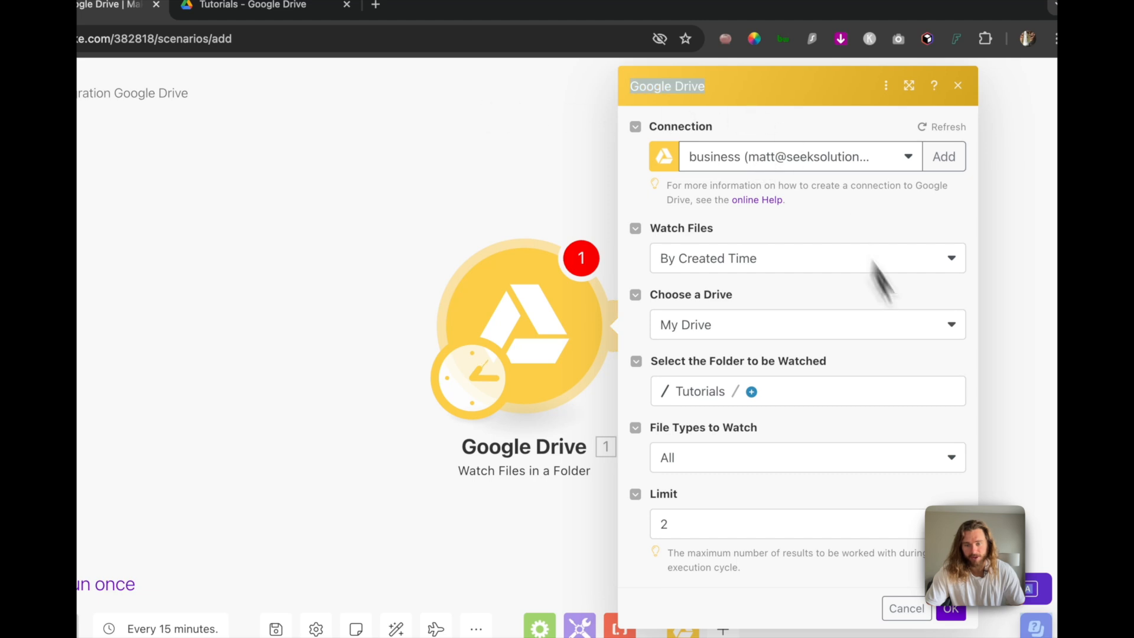
{"action": "left_click", "coordinate": [828, 403]}
{"action": "left_click", "coordinate": [823, 409]}
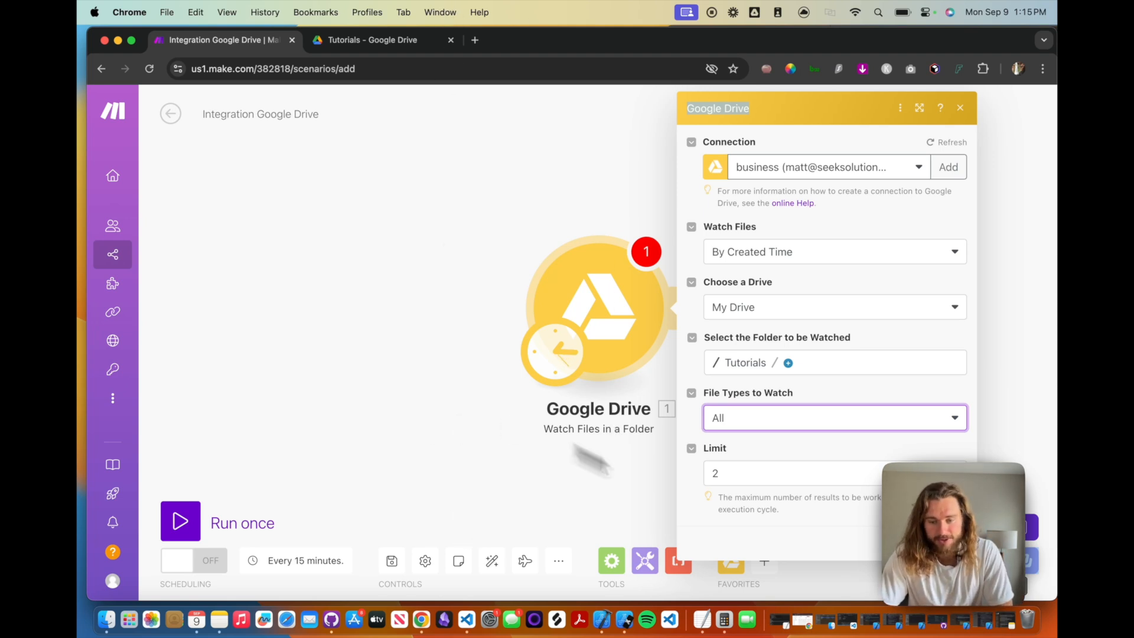
{"action": "left_click", "coordinate": [728, 112]}
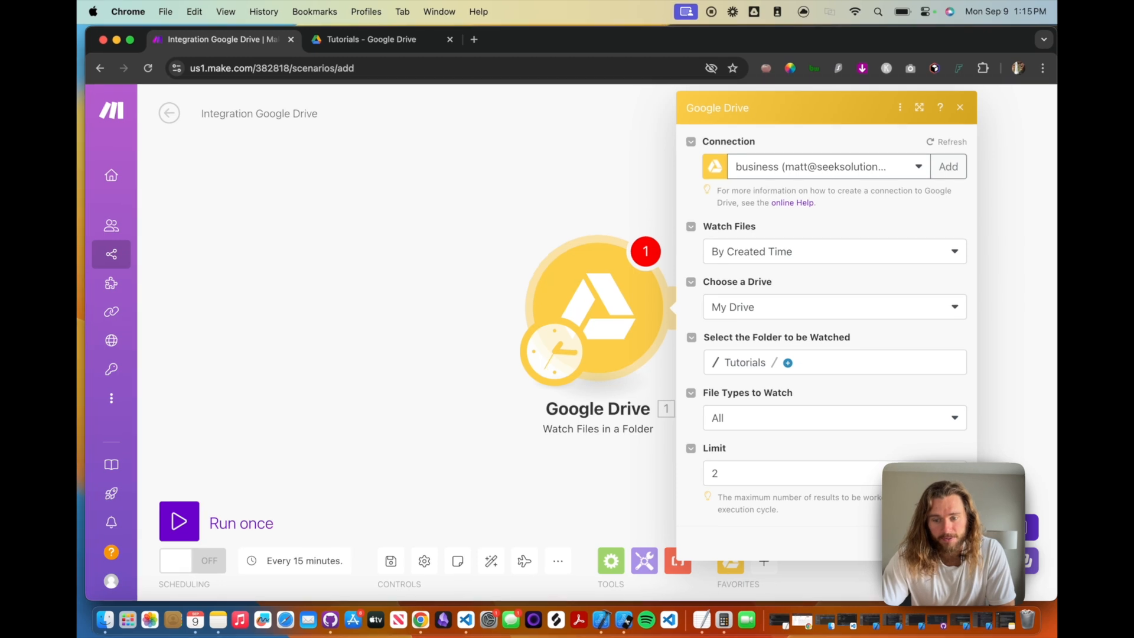
{"action": "left_click", "coordinate": [954, 543]}
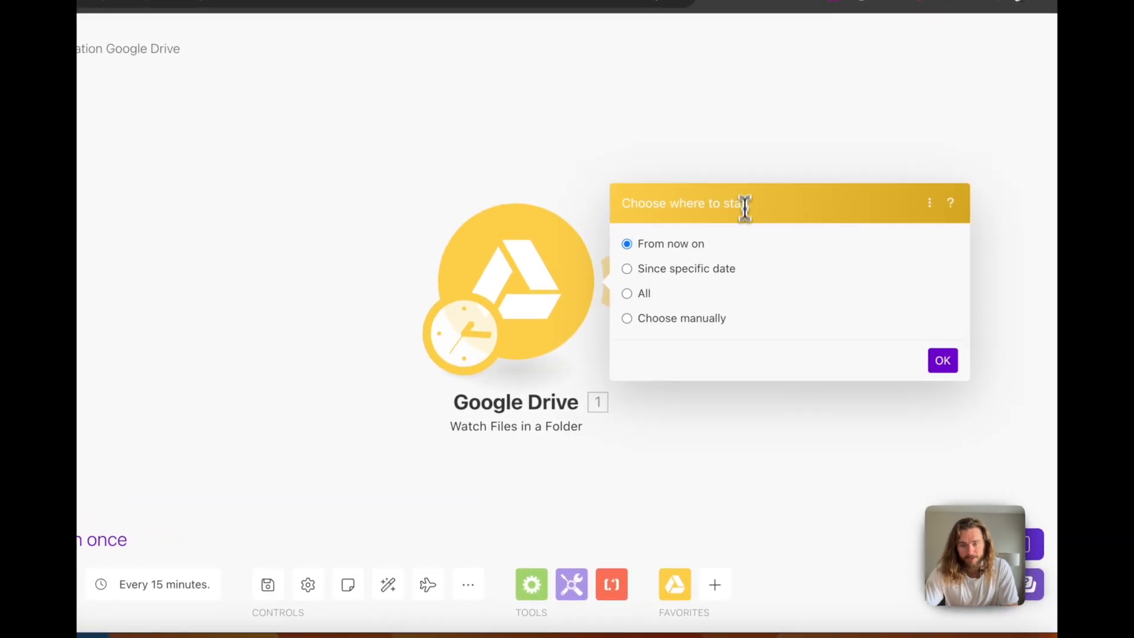
Step: Set the Watch Files in a Folder trigger to start From now on
{"action": "key", "text": "Escape"}
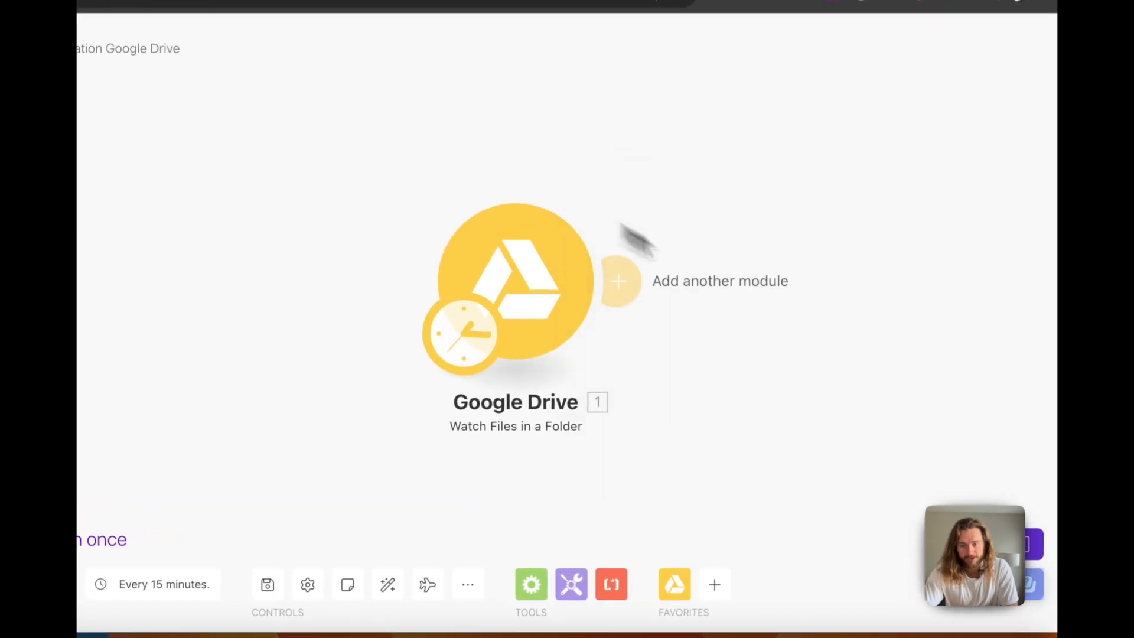
{"action": "right_click", "coordinate": [563, 273]}
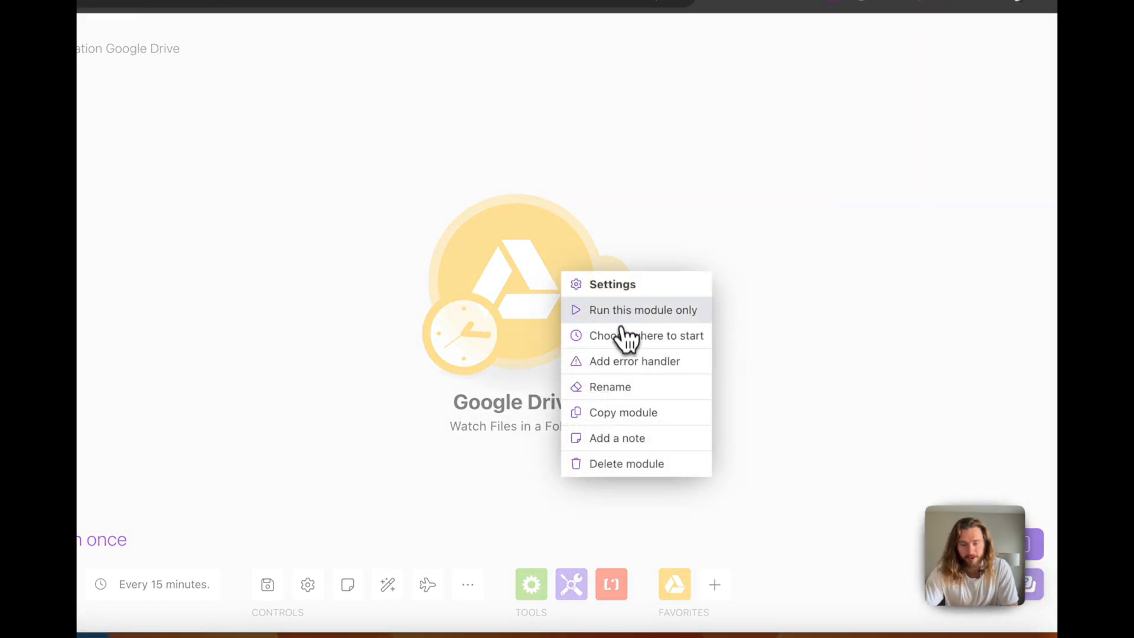
{"action": "left_click", "coordinate": [625, 335]}
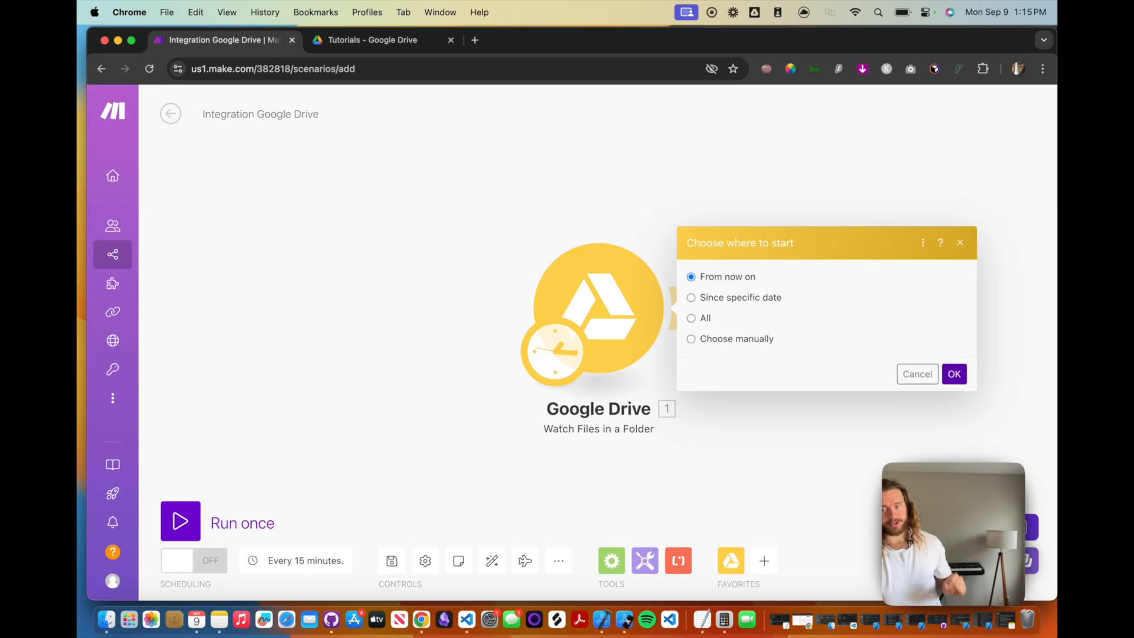
{"action": "left_click", "coordinate": [954, 375]}
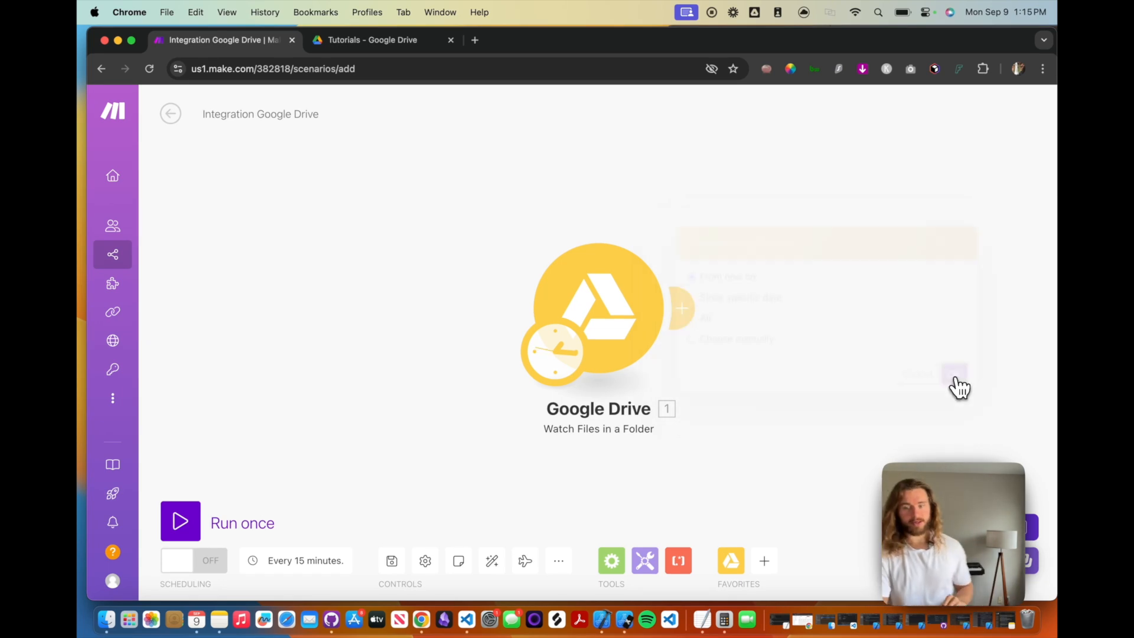
Step: Add a Google Drive Download a File module and map its File ID to the File ID from the watch trigger
{"action": "left_click", "coordinate": [679, 311]}
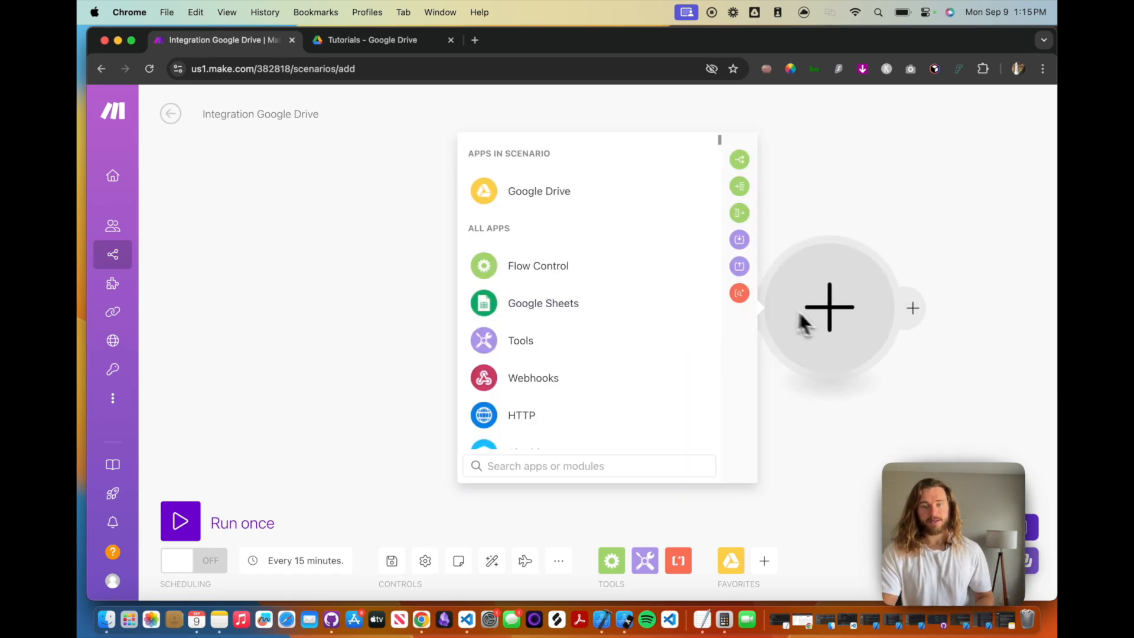
{"action": "left_click", "coordinate": [627, 203]}
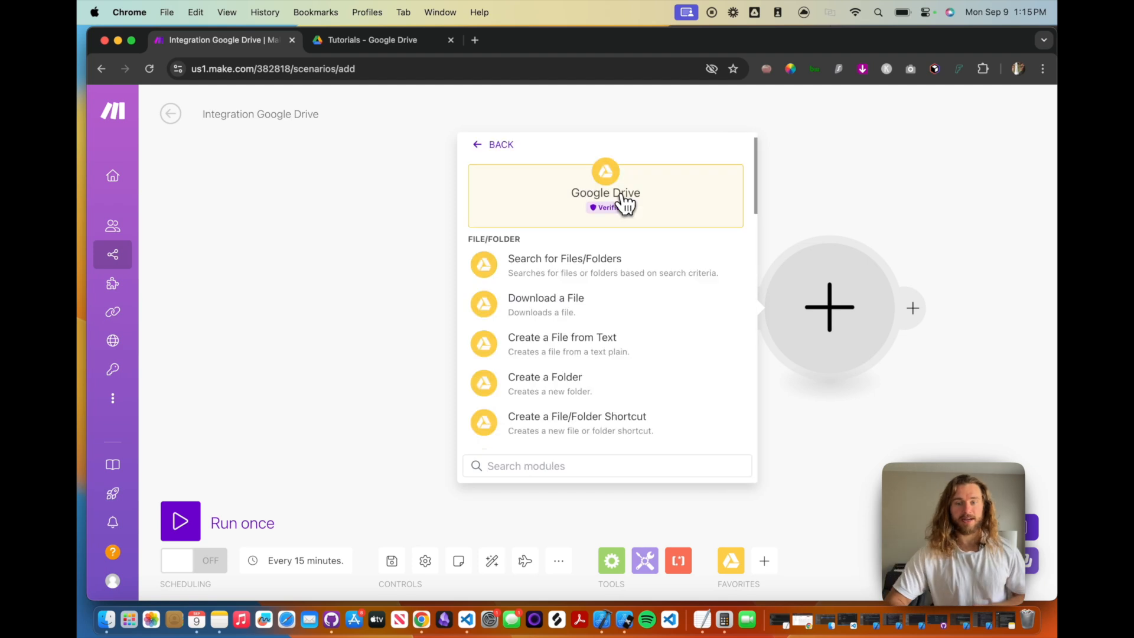
{"action": "left_click", "coordinate": [608, 316]}
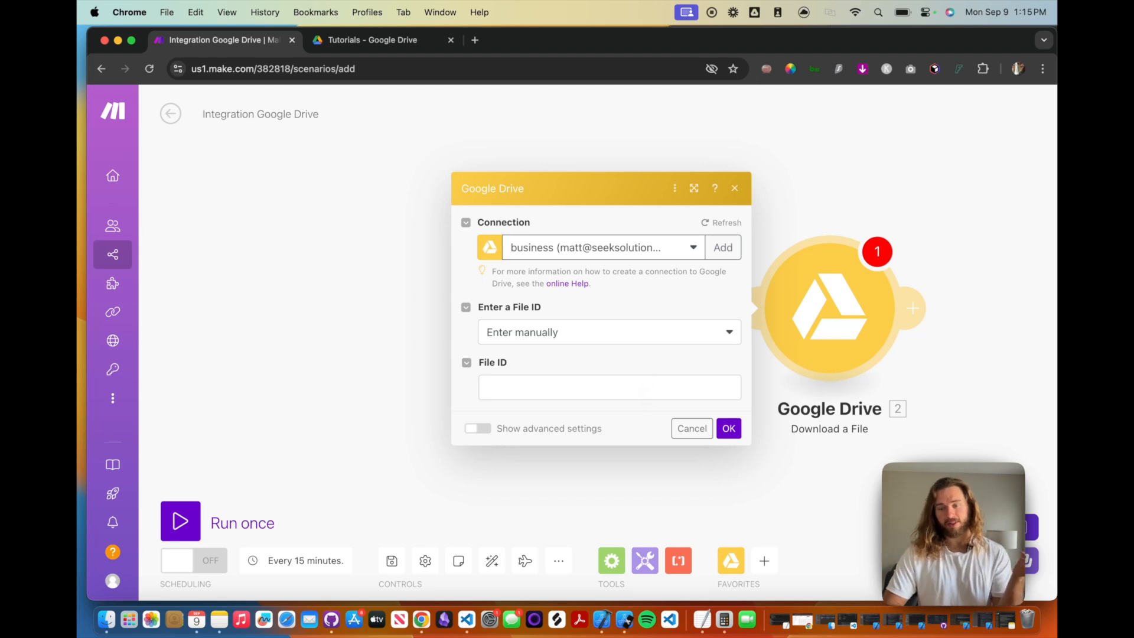
{"action": "left_click", "coordinate": [644, 389]}
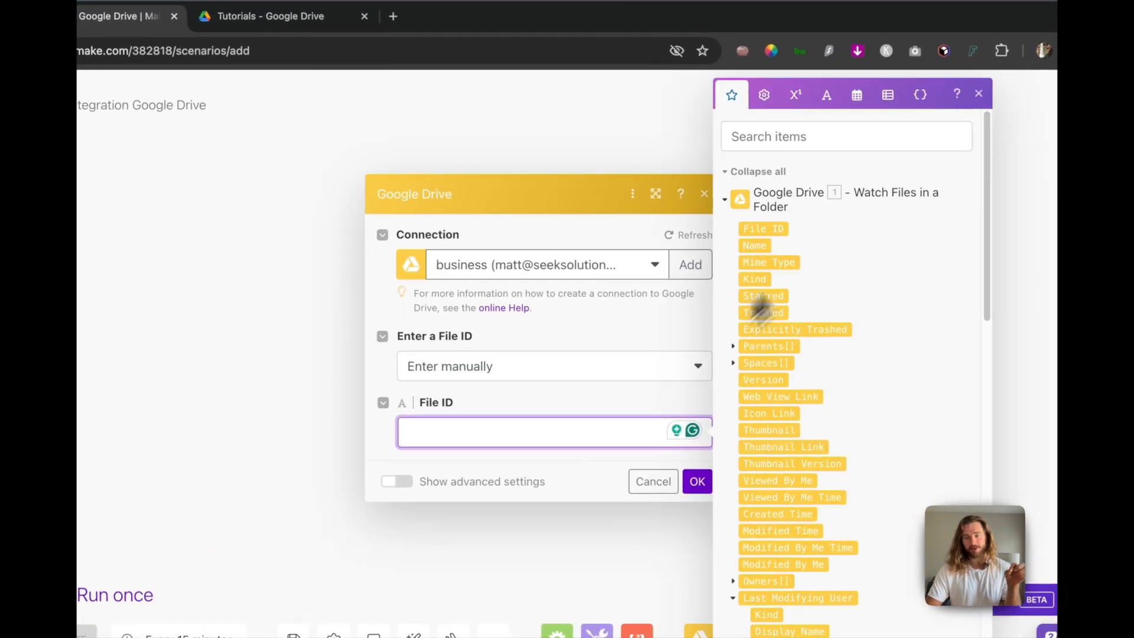
{"action": "left_click", "coordinate": [761, 230]}
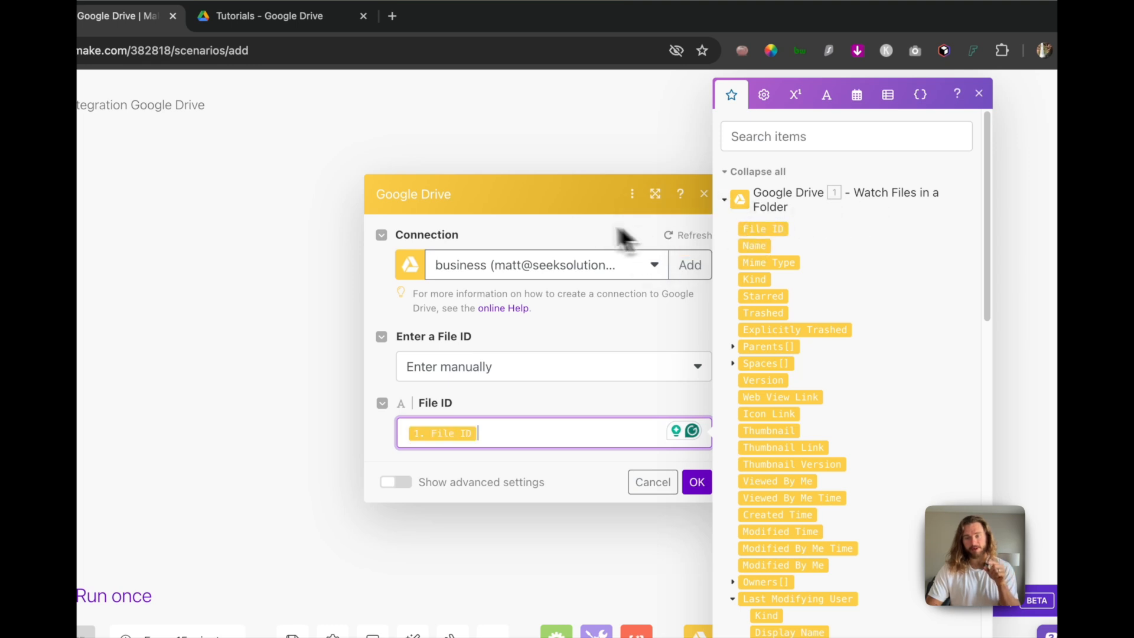
{"action": "left_click", "coordinate": [696, 482]}
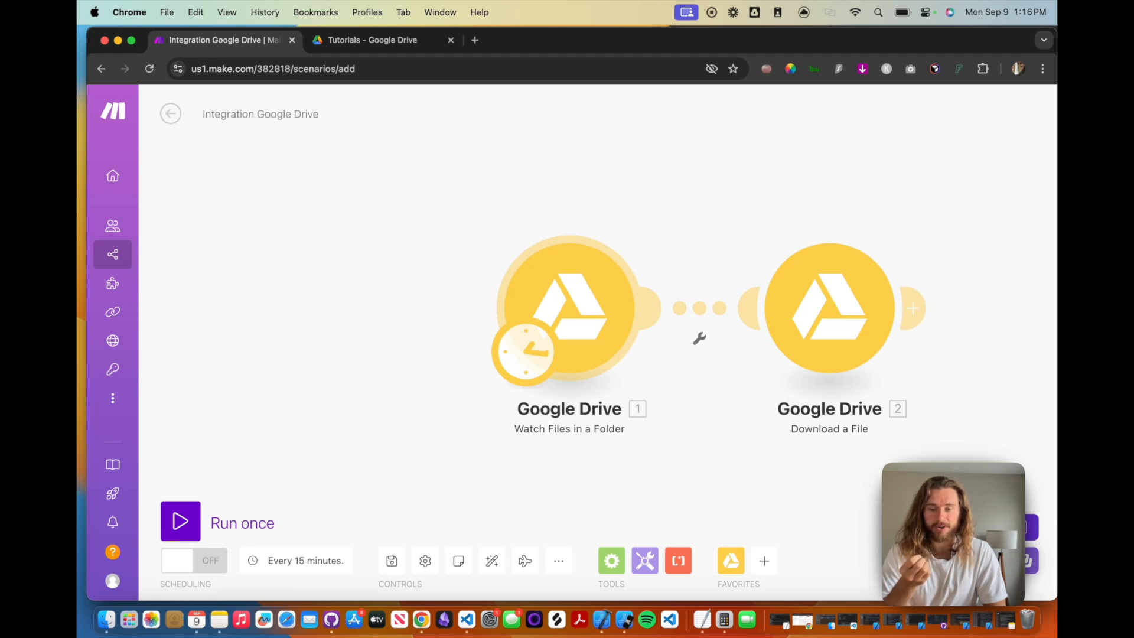
Step: Review the settings of the Watch Files in a Folder and Download a File modules
{"action": "left_click", "coordinate": [564, 292]}
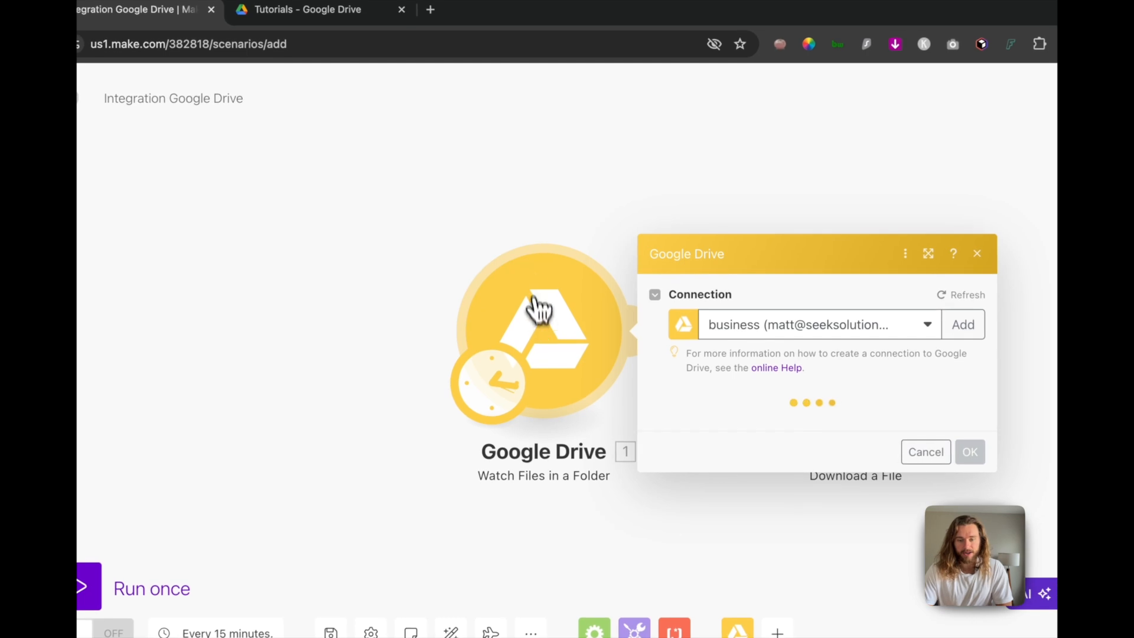
{"action": "left_click", "coordinate": [547, 230]}
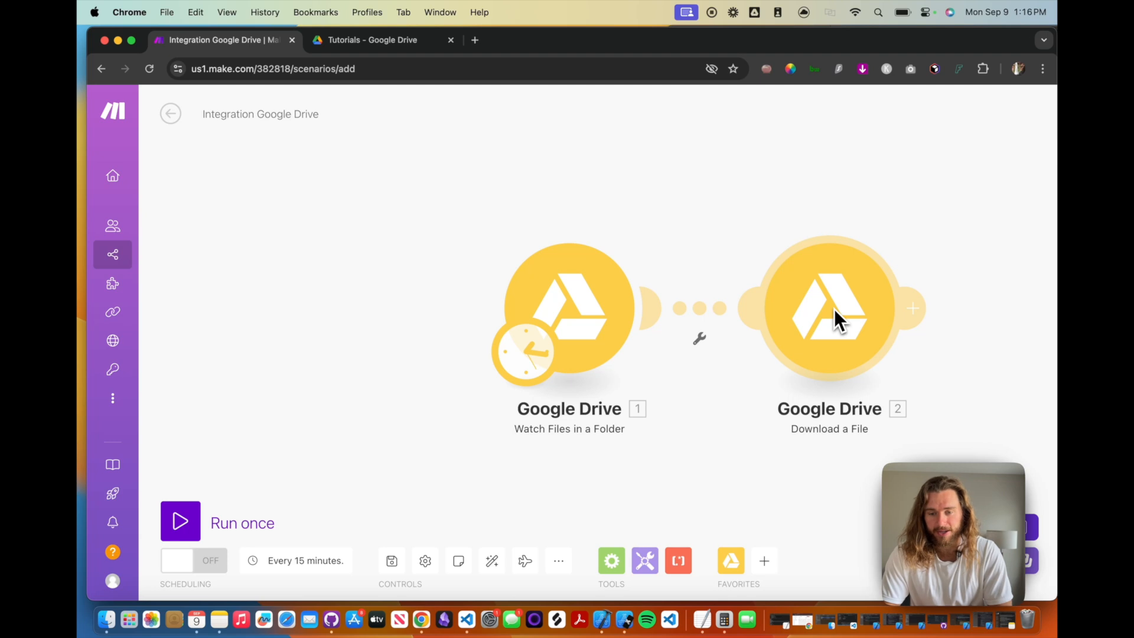
{"action": "left_click", "coordinate": [917, 302]}
{"action": "left_click", "coordinate": [418, 254]}
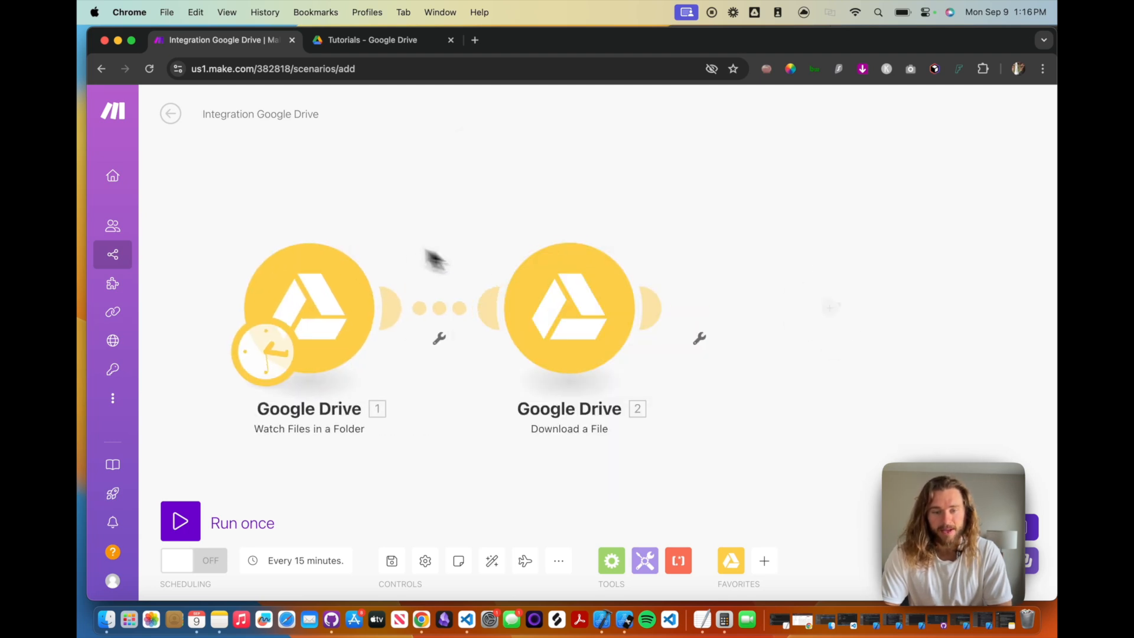
{"action": "left_click", "coordinate": [603, 308]}
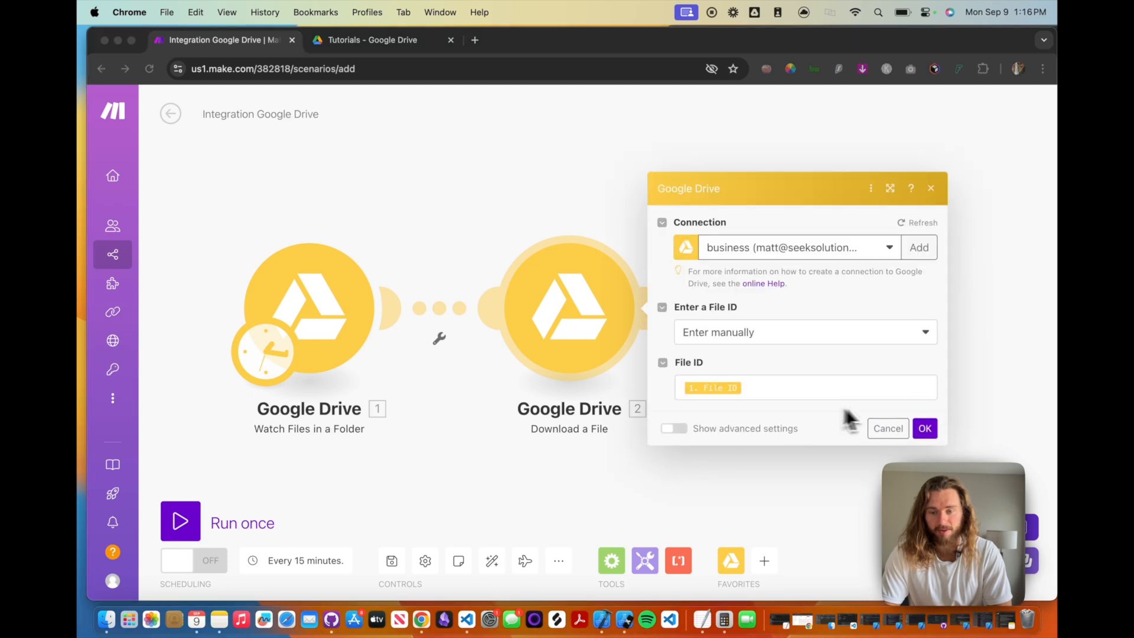
{"action": "left_click", "coordinate": [926, 427]}
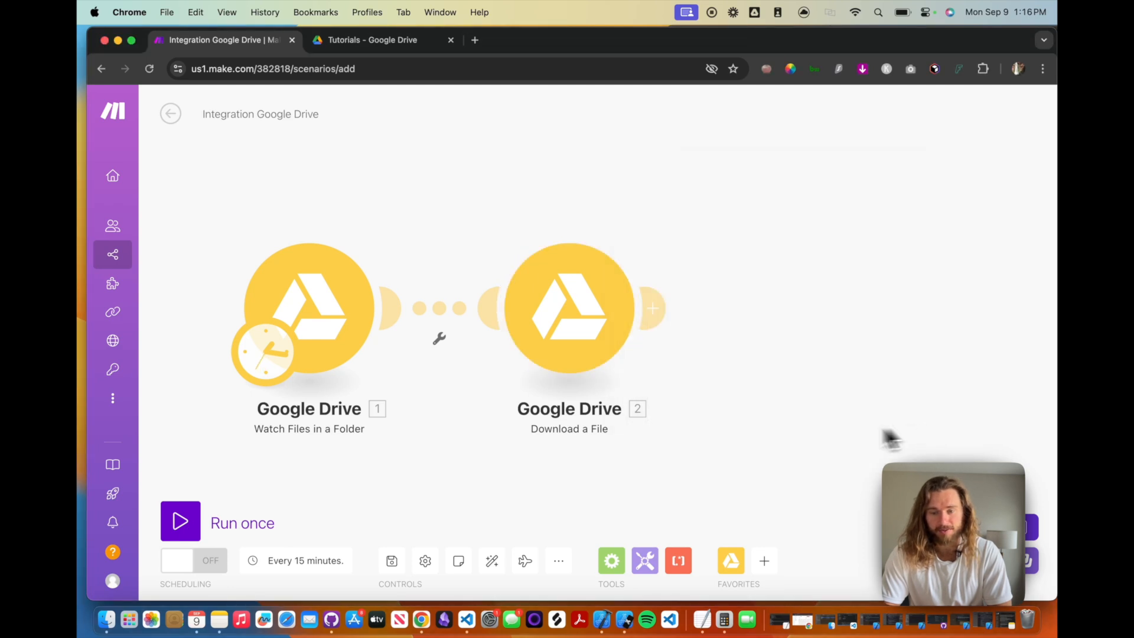
Step: Add a CloudConvert Convert a File module after the Google Drive Download a File module
{"action": "left_click", "coordinate": [657, 313]}
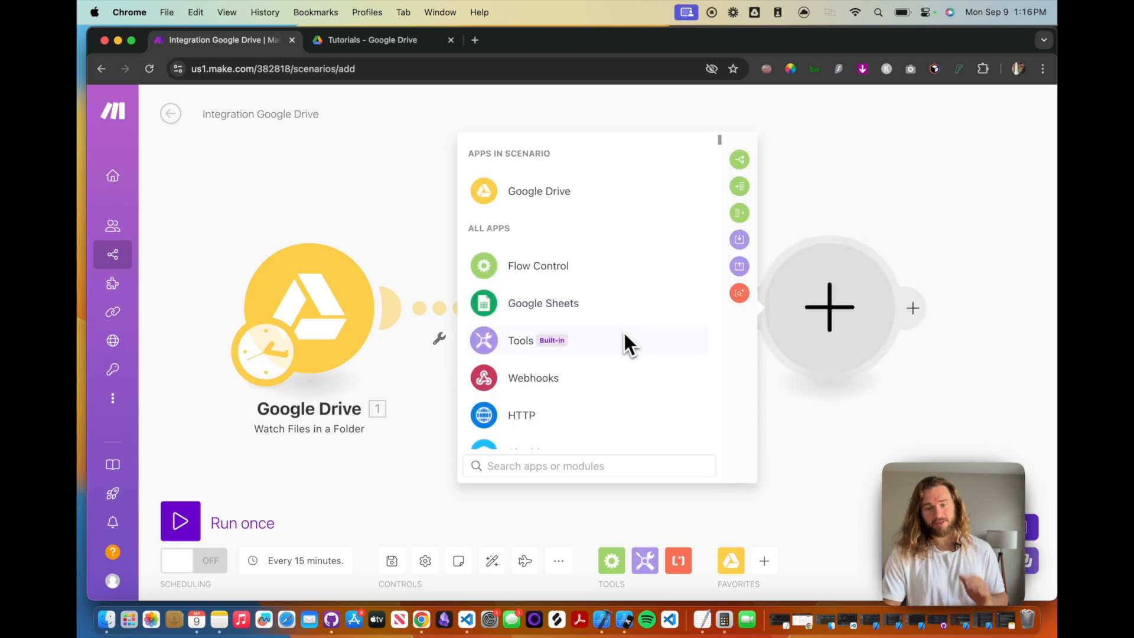
{"action": "type", "text": "cloud"}
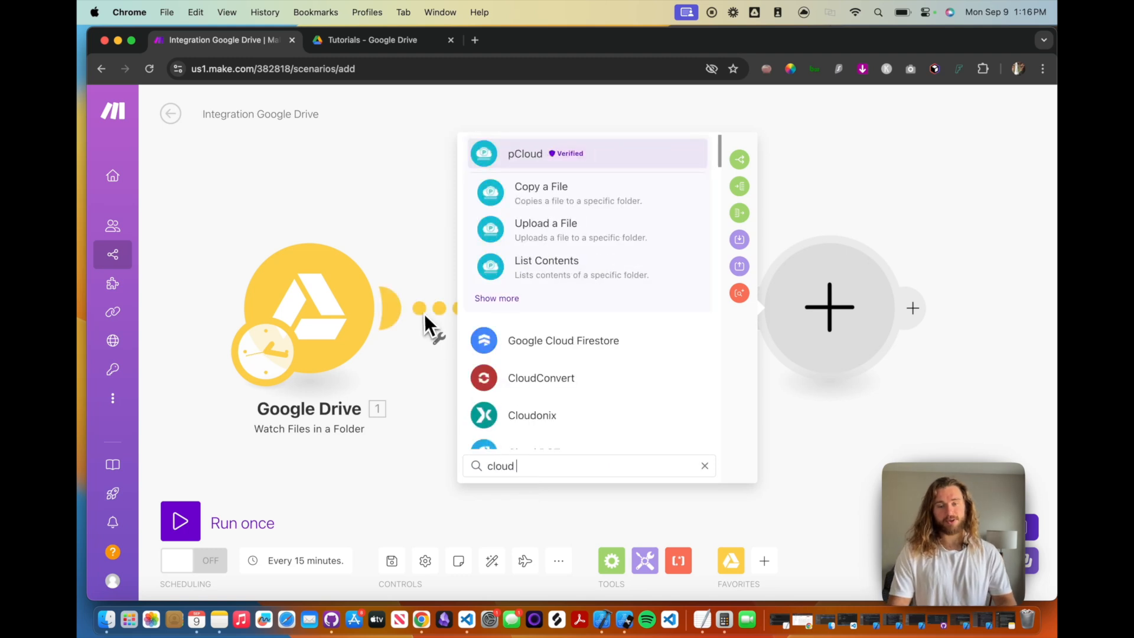
{"action": "left_click", "coordinate": [562, 383]}
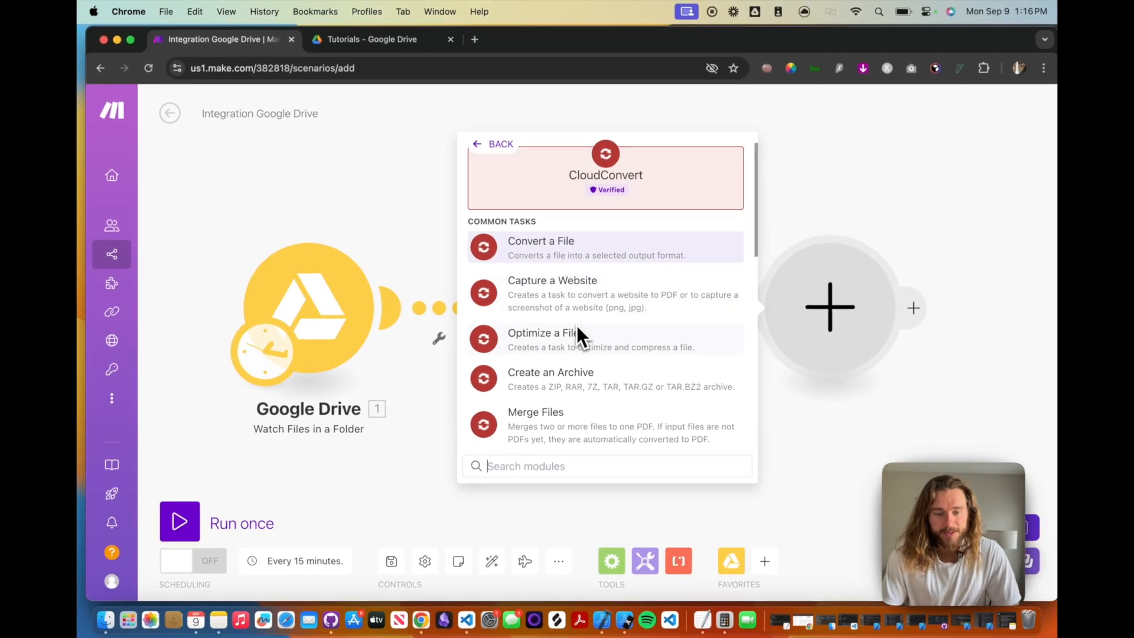
{"action": "left_click", "coordinate": [537, 245]}
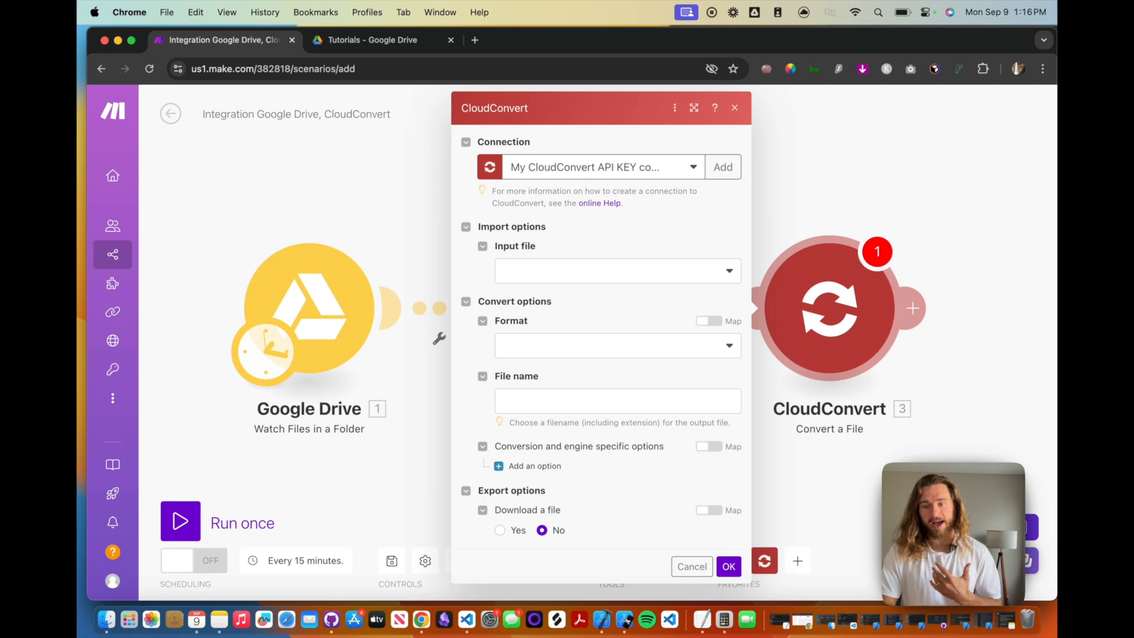
Step: Start a new connection for the CloudConvert module and view the available connection types
{"action": "left_click", "coordinate": [720, 166]}
{"action": "left_click", "coordinate": [821, 176]}
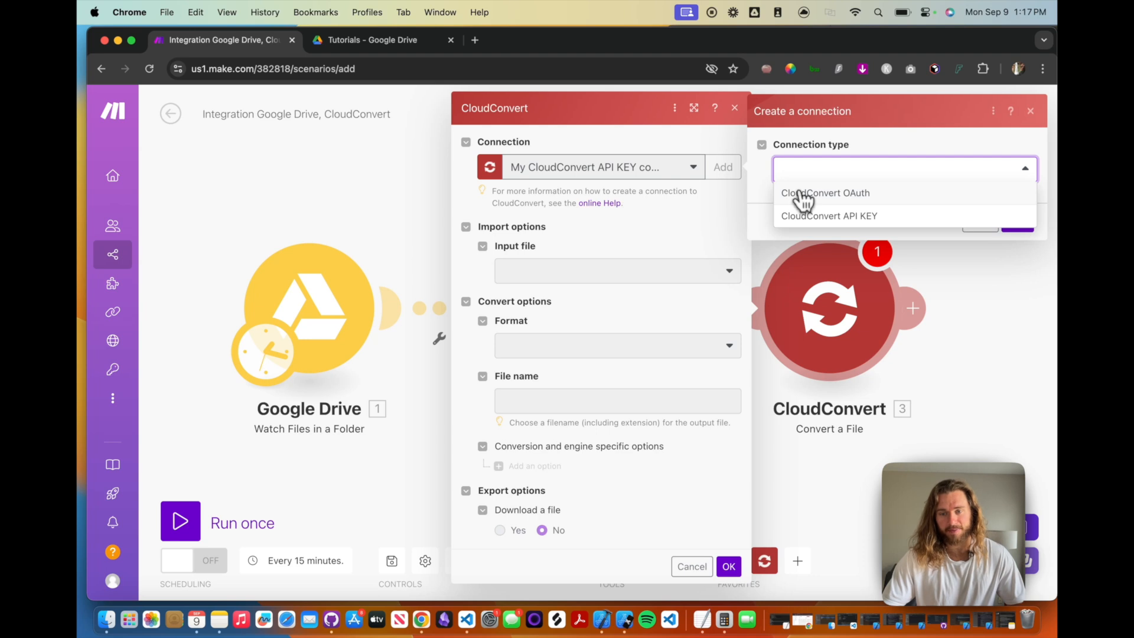
{"action": "left_click", "coordinate": [641, 169]}
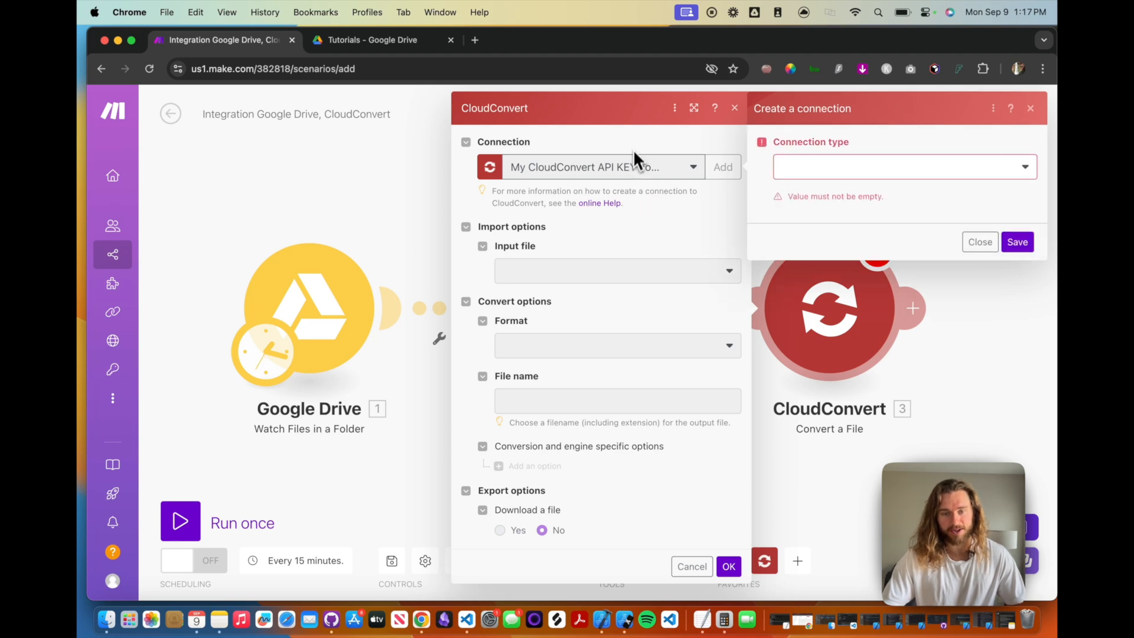
Step: Open cloudconvert.com in a new browser tab and go to the account dashboard
{"action": "key", "text": "super+t"}
{"action": "type", "text": "cloudconvert.com"}
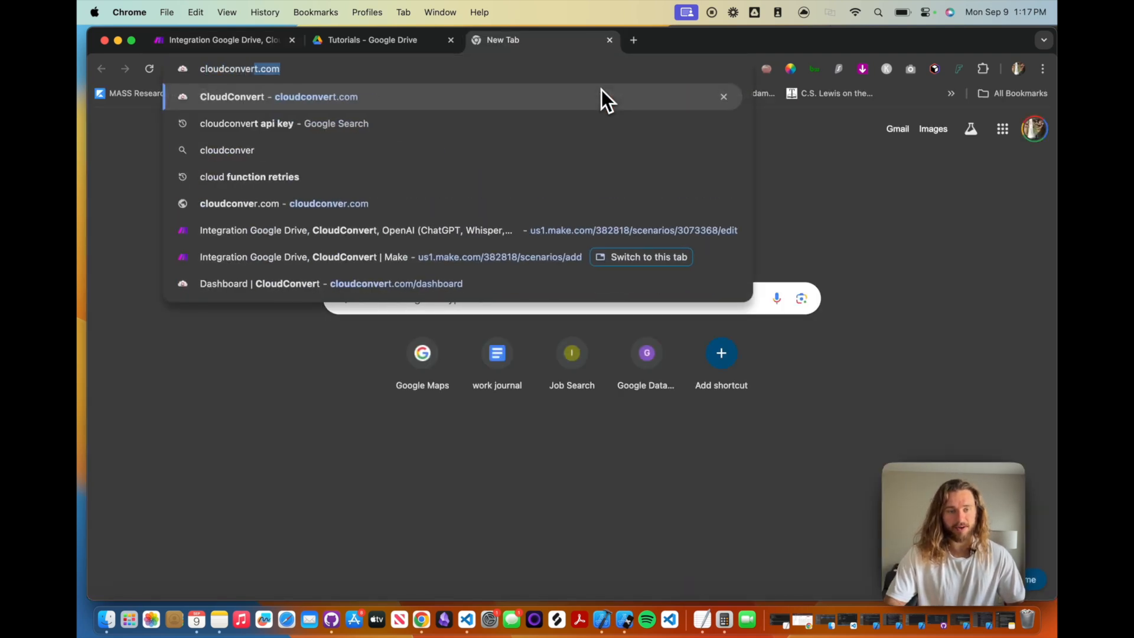
{"action": "key", "text": "Return"}
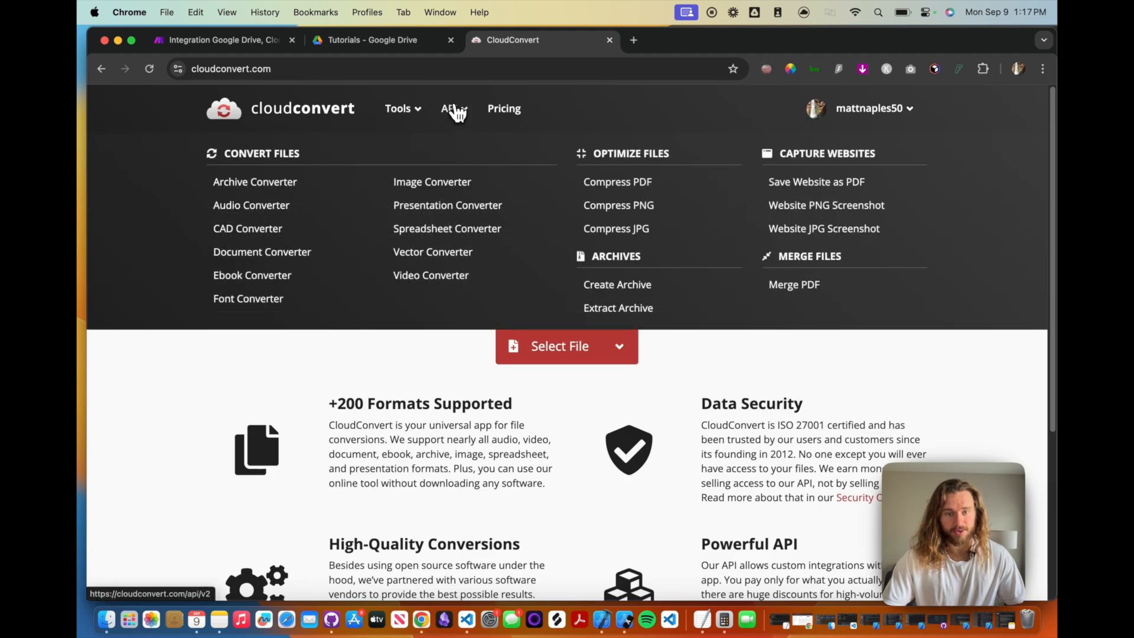
{"action": "mouse_move", "coordinate": [458, 115]}
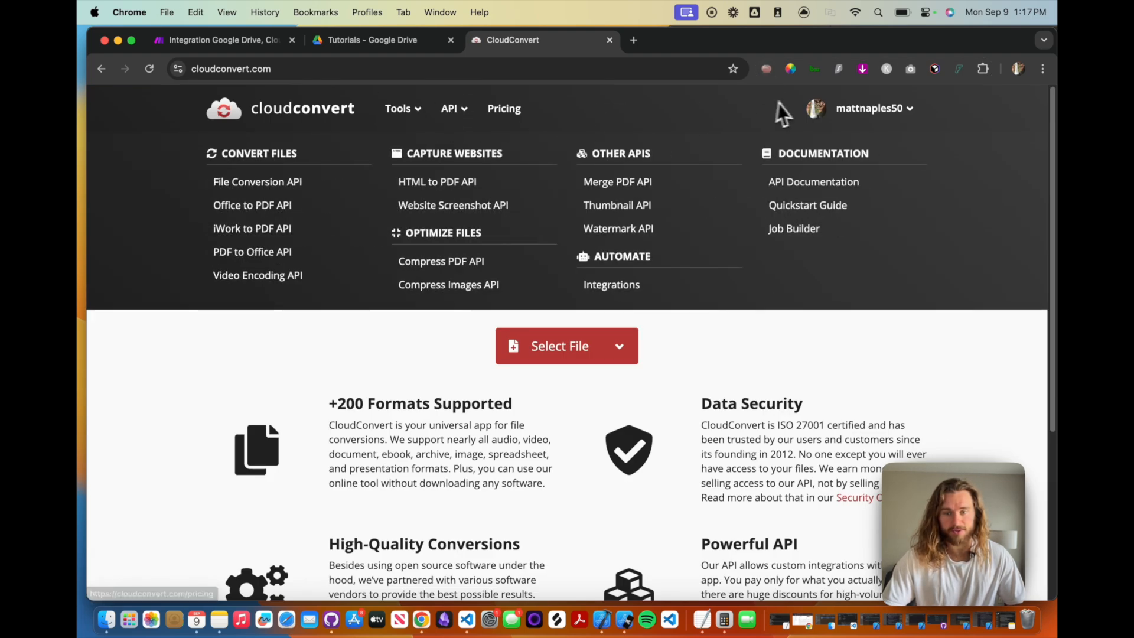
{"action": "mouse_move", "coordinate": [868, 112]}
{"action": "left_click", "coordinate": [859, 150]}
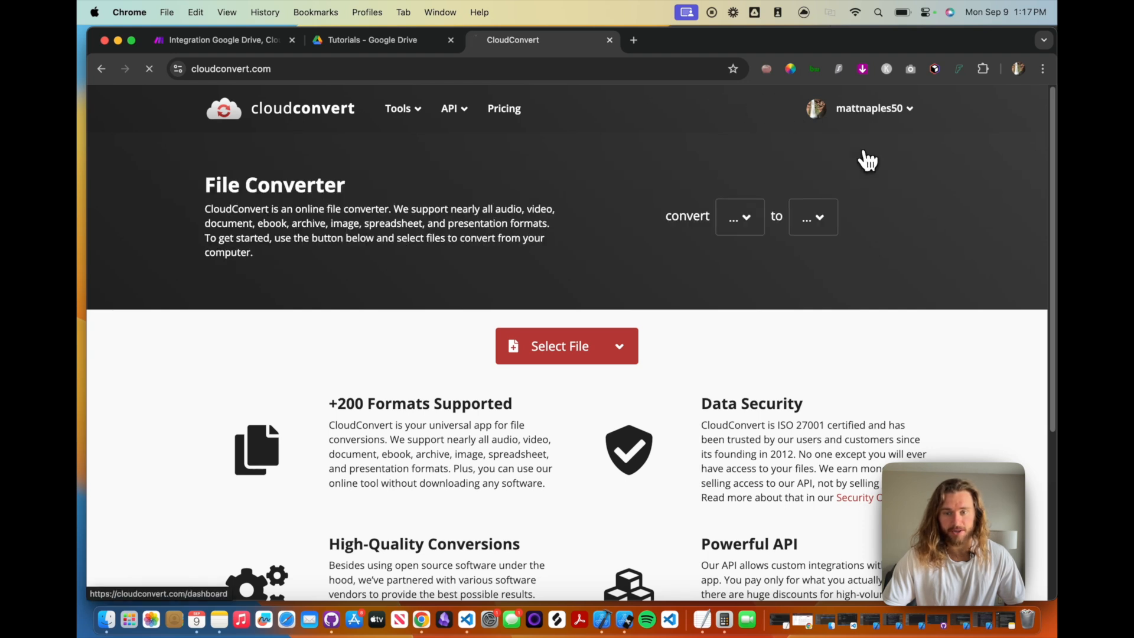
Step: Find the API Authorization section of the CloudConvert dashboard and open its API keys page
{"action": "scroll", "coordinate": [437, 304], "scroll_direction": "down", "scroll_amount": 5}
{"action": "scroll", "coordinate": [313, 398], "scroll_direction": "down", "scroll_amount": 5}
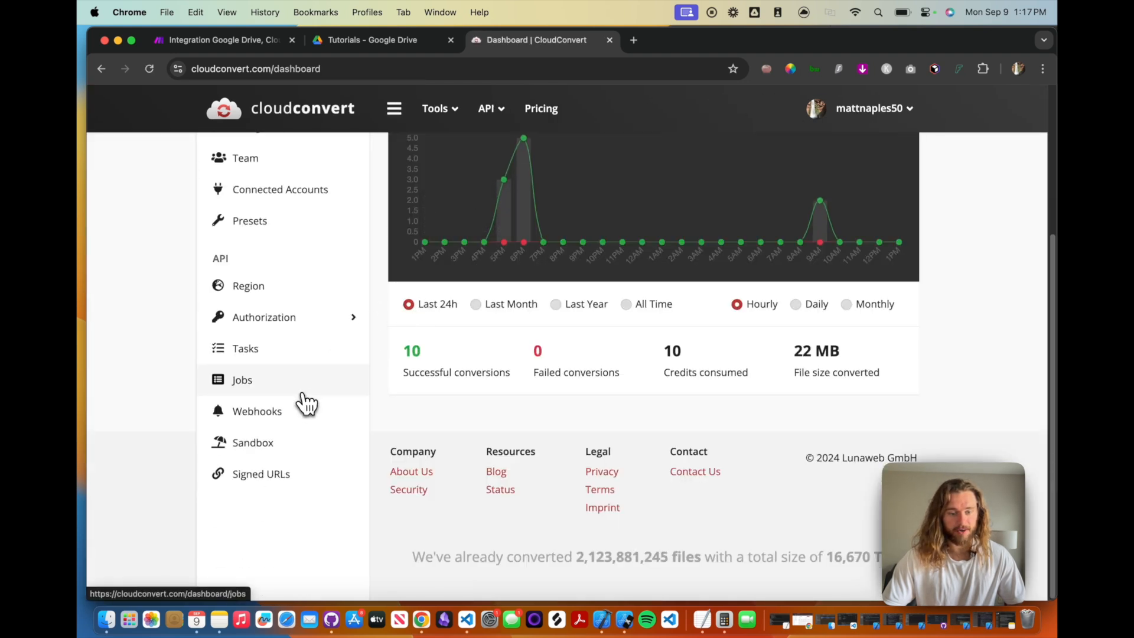
{"action": "scroll", "coordinate": [232, 283], "scroll_direction": "up", "scroll_amount": 3}
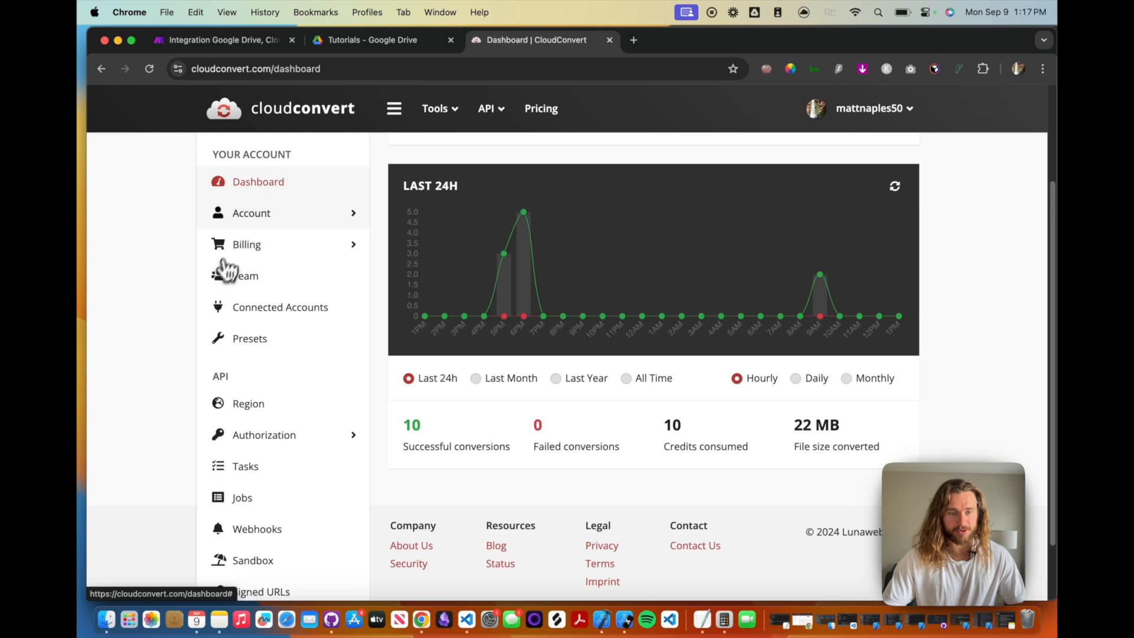
{"action": "scroll", "coordinate": [265, 263], "scroll_direction": "down", "scroll_amount": 3}
{"action": "left_click", "coordinate": [263, 266]}
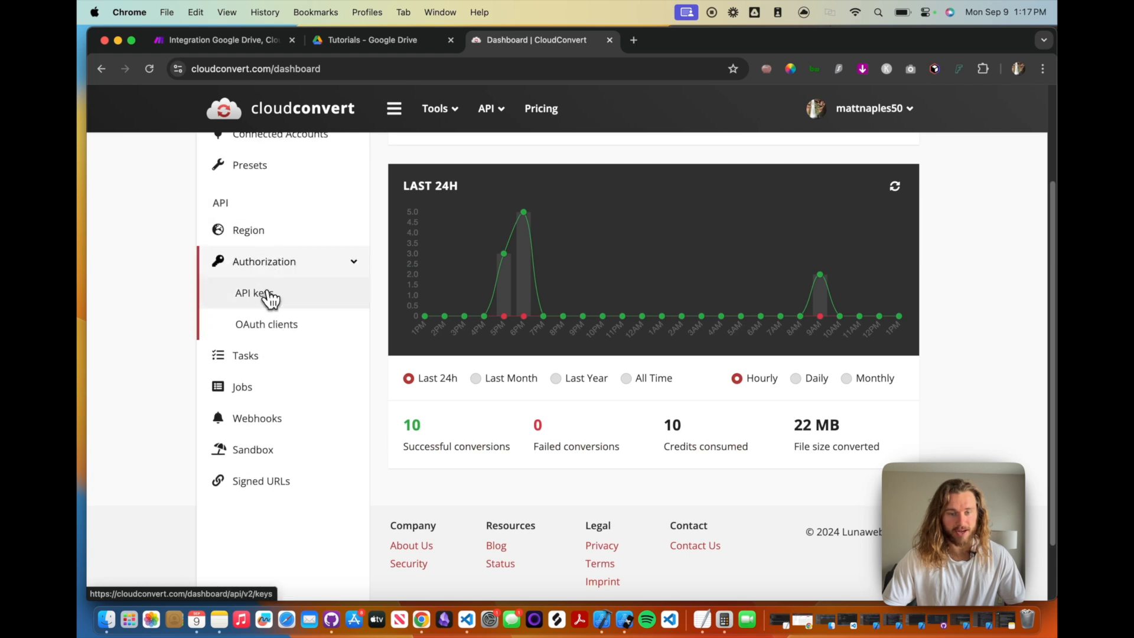
{"action": "left_click", "coordinate": [268, 294]}
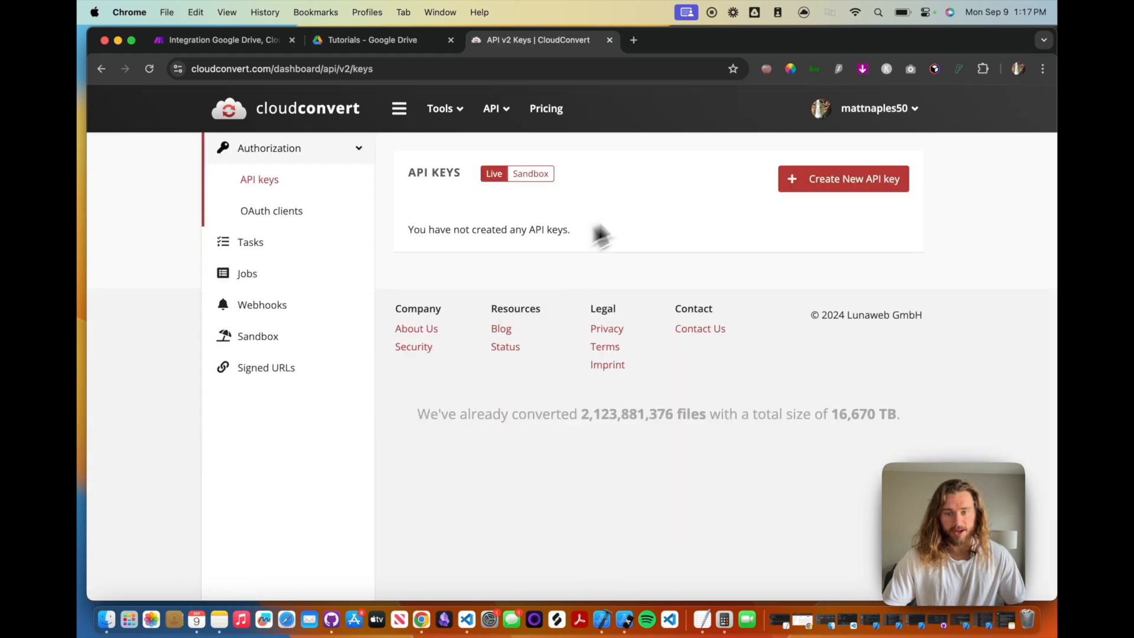
Step: Create an API key named "my key" with the user, task and webhook read and write scopes
{"action": "left_click", "coordinate": [798, 190]}
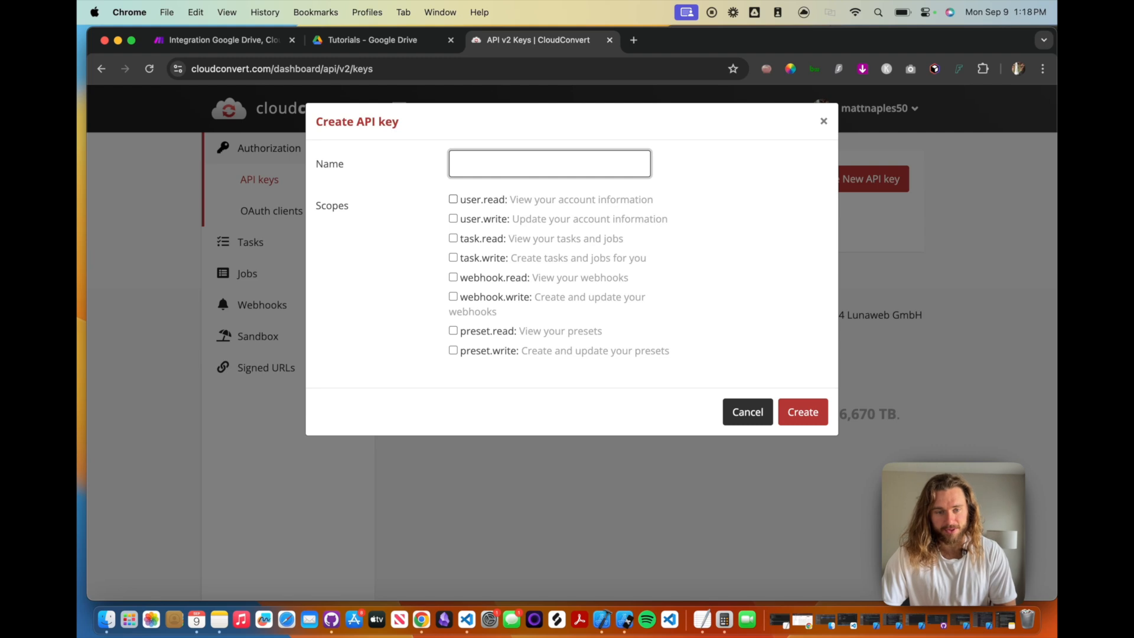
{"action": "type", "text": "my key"}
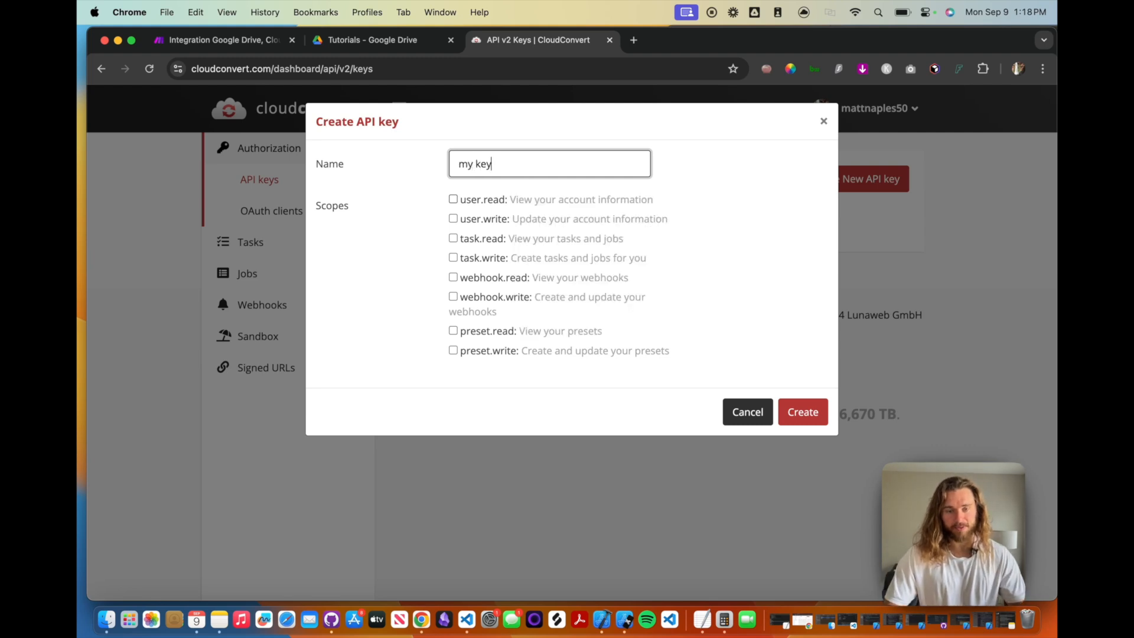
{"action": "left_click", "coordinate": [452, 199]}
{"action": "left_click", "coordinate": [453, 219]}
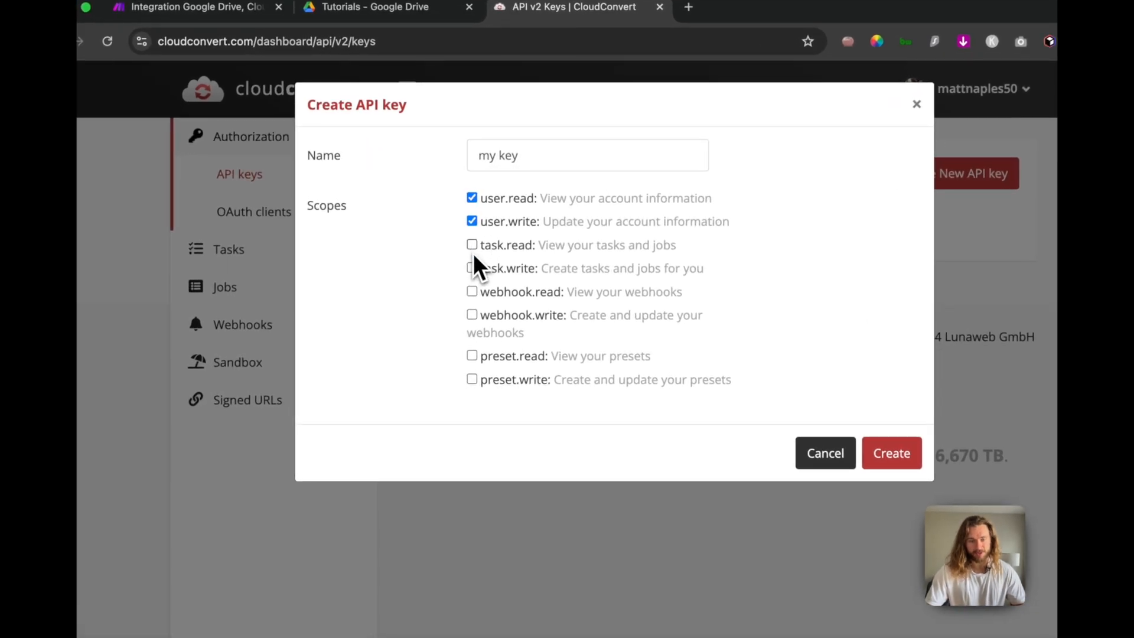
{"action": "left_click", "coordinate": [472, 269]}
{"action": "left_click", "coordinate": [472, 292]}
{"action": "left_click", "coordinate": [472, 315]}
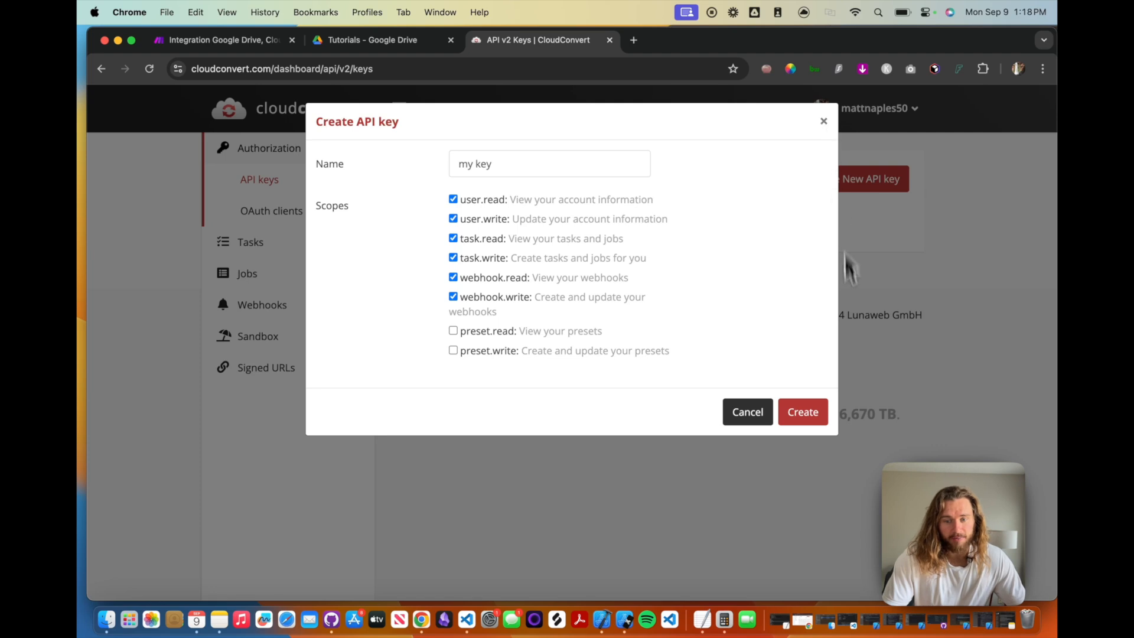
{"action": "left_click", "coordinate": [822, 412]}
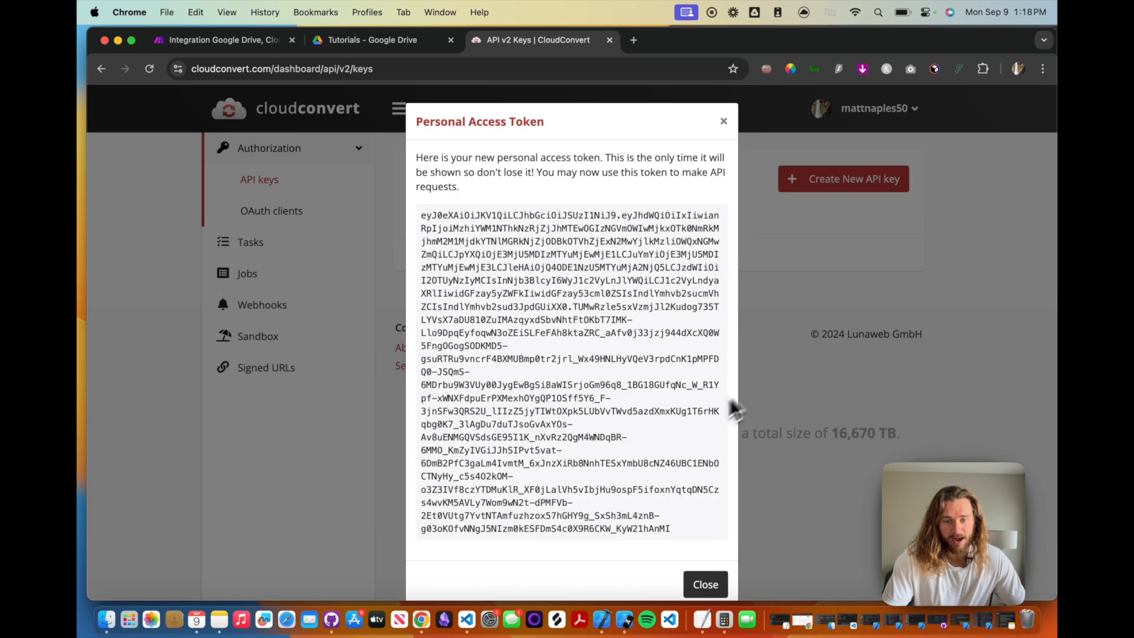
Step: Select the whole access token, set Make's new connection type to CloudConvert API KEY, and close that connection form without saving
{"action": "left_click_drag", "start_coordinate": [679, 532], "coordinate": [414, 208]}
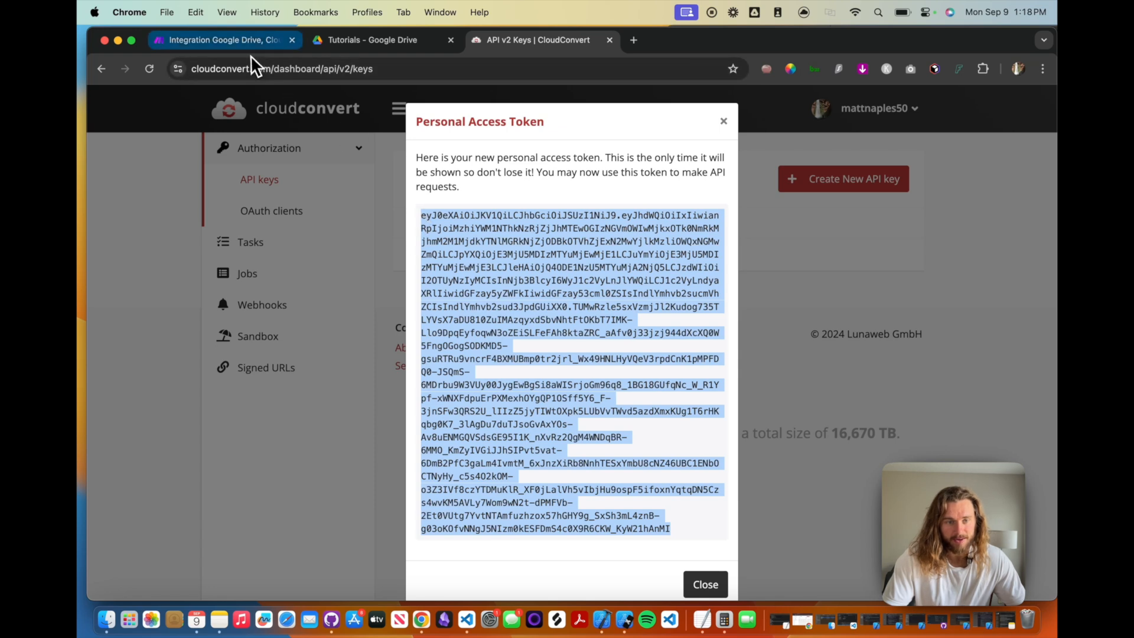
{"action": "left_click", "coordinate": [230, 39]}
{"action": "left_click", "coordinate": [789, 171]}
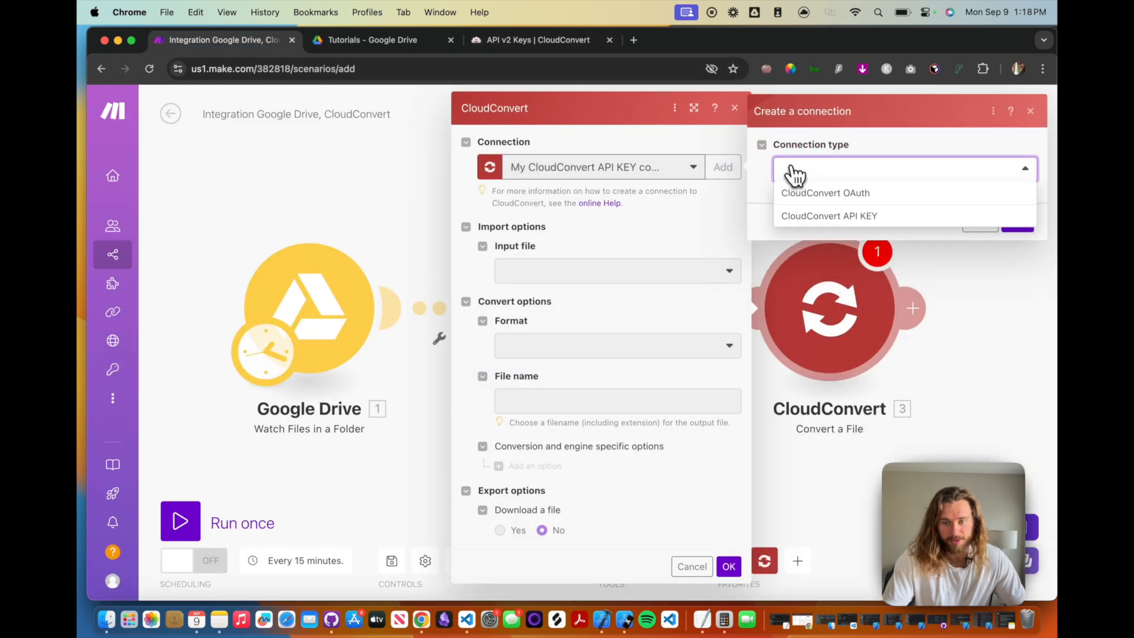
{"action": "left_click", "coordinate": [836, 217]}
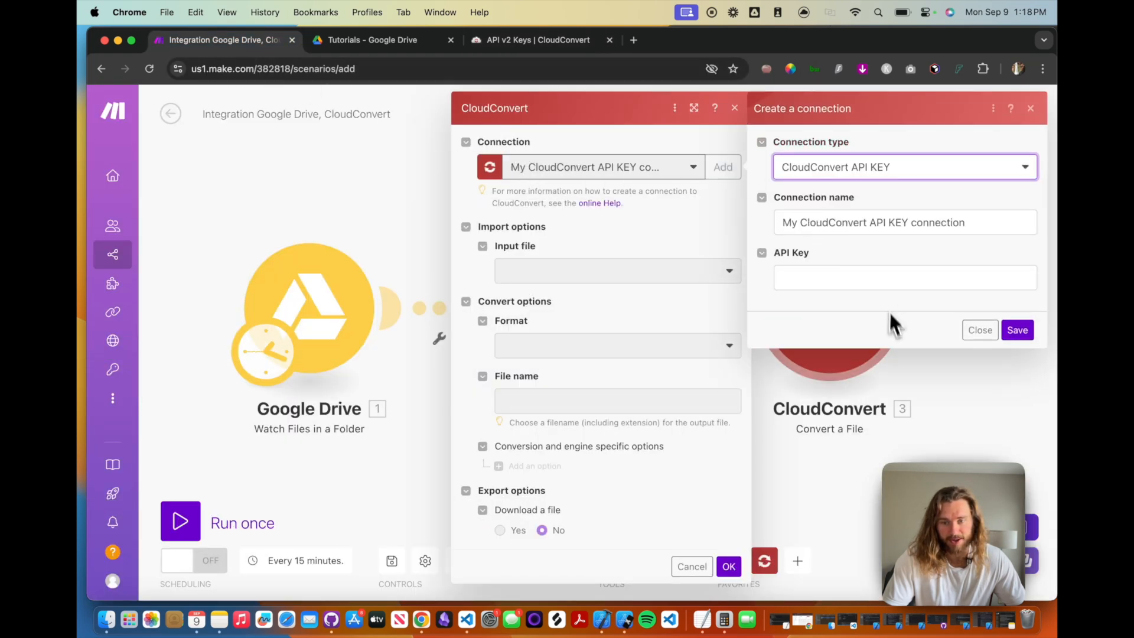
{"action": "left_click", "coordinate": [862, 276]}
{"action": "left_click", "coordinate": [1030, 109]}
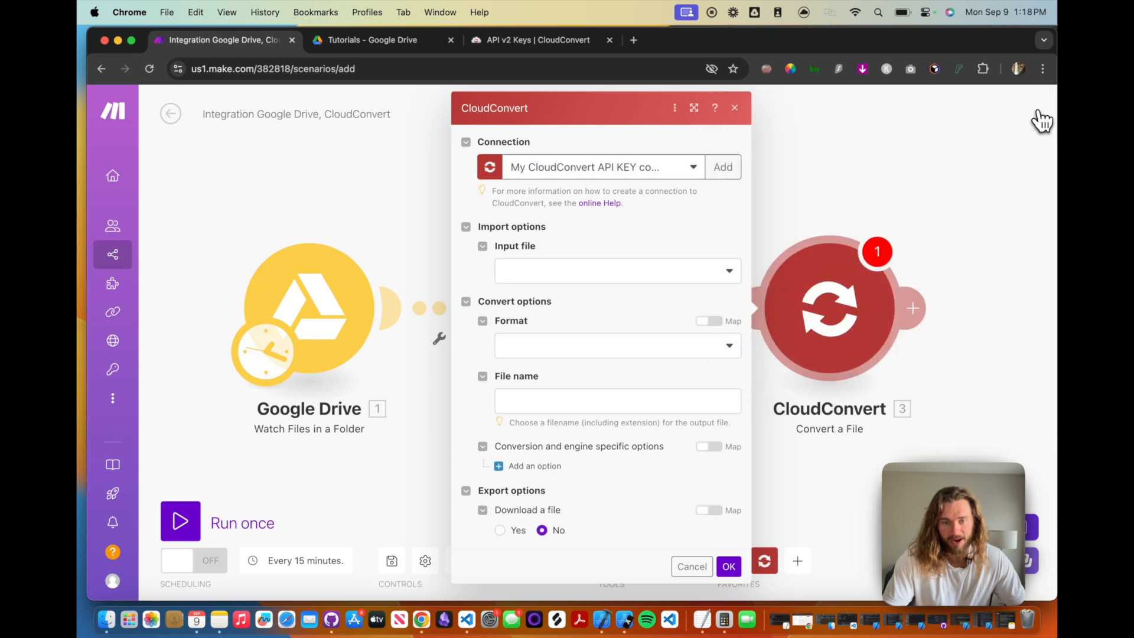
Step: Delete the "my key" API key in CloudConvert and return to the Make scenario
{"action": "left_click", "coordinate": [484, 43]}
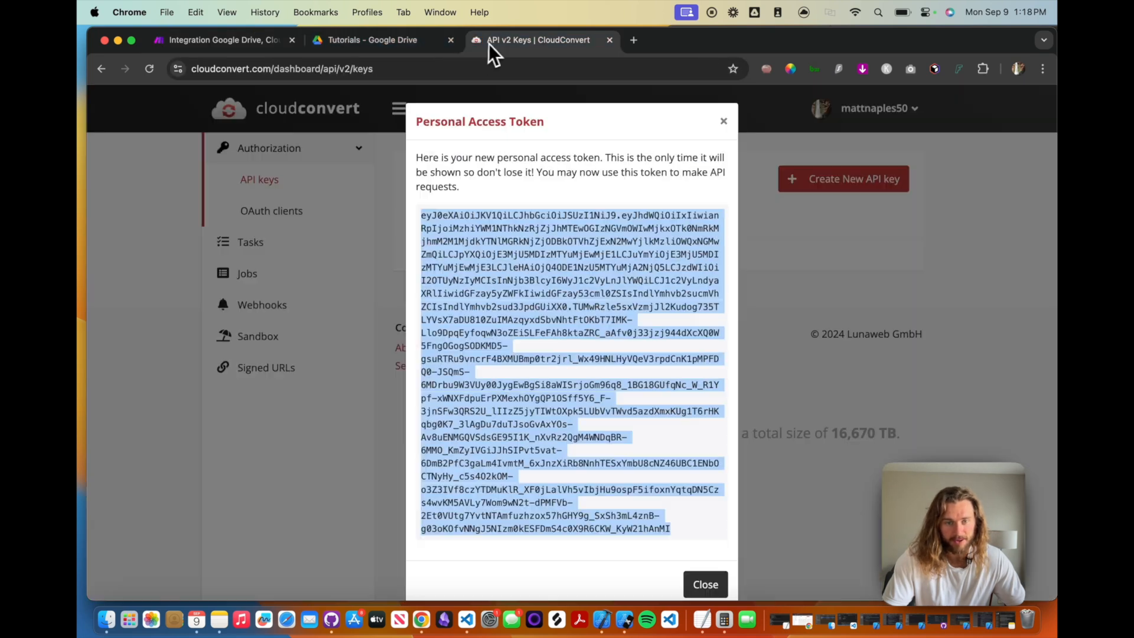
{"action": "left_click", "coordinate": [888, 279]}
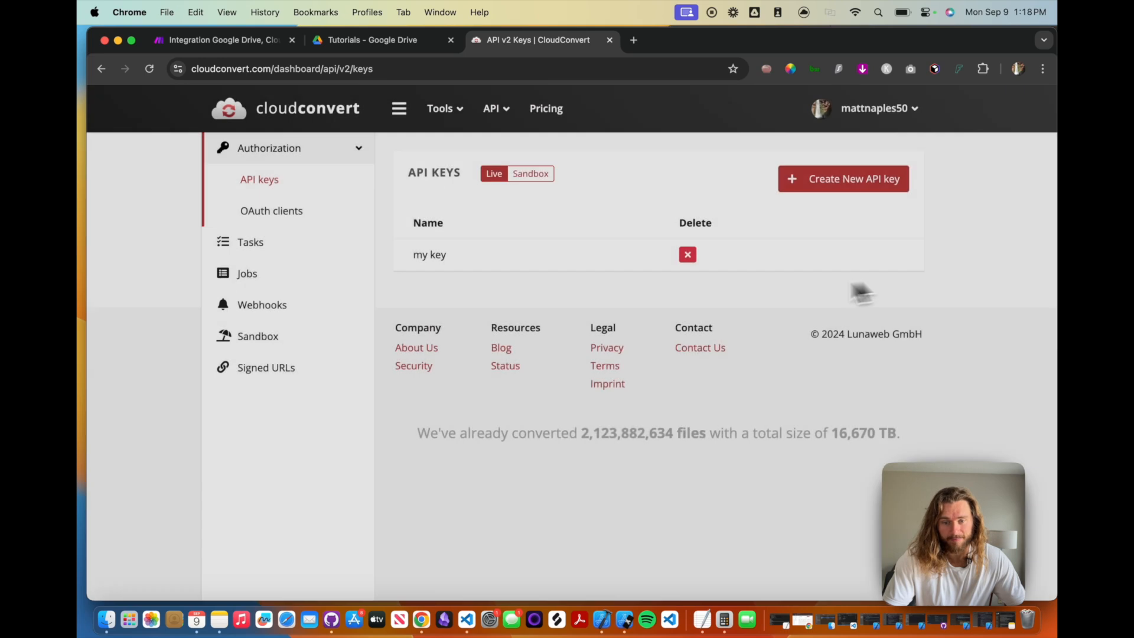
{"action": "left_click", "coordinate": [688, 254]}
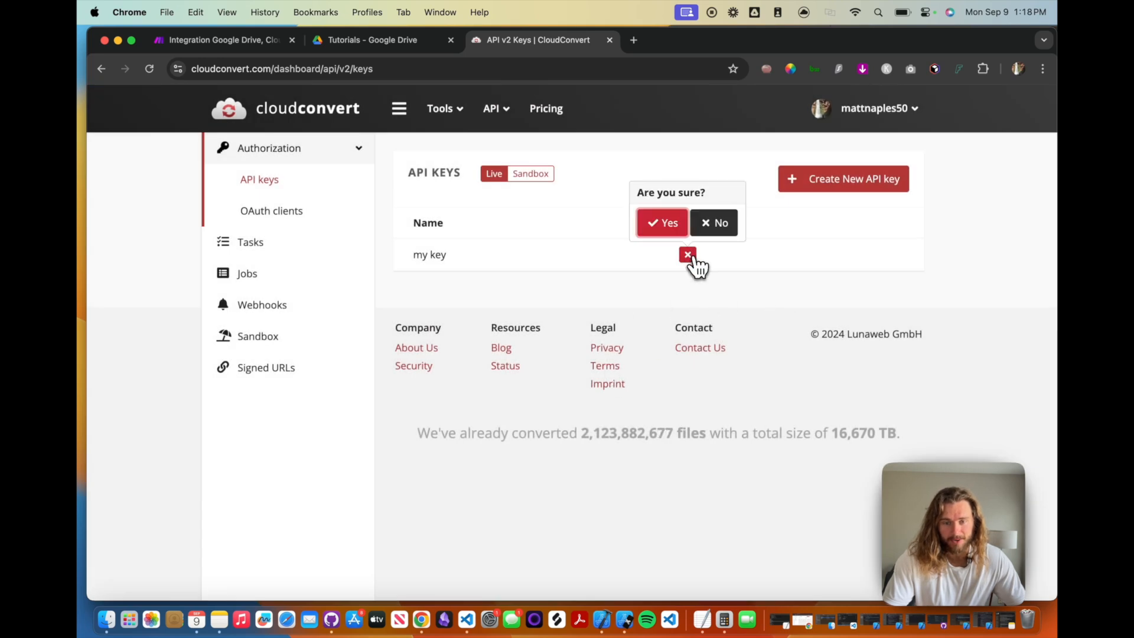
{"action": "left_click", "coordinate": [677, 230]}
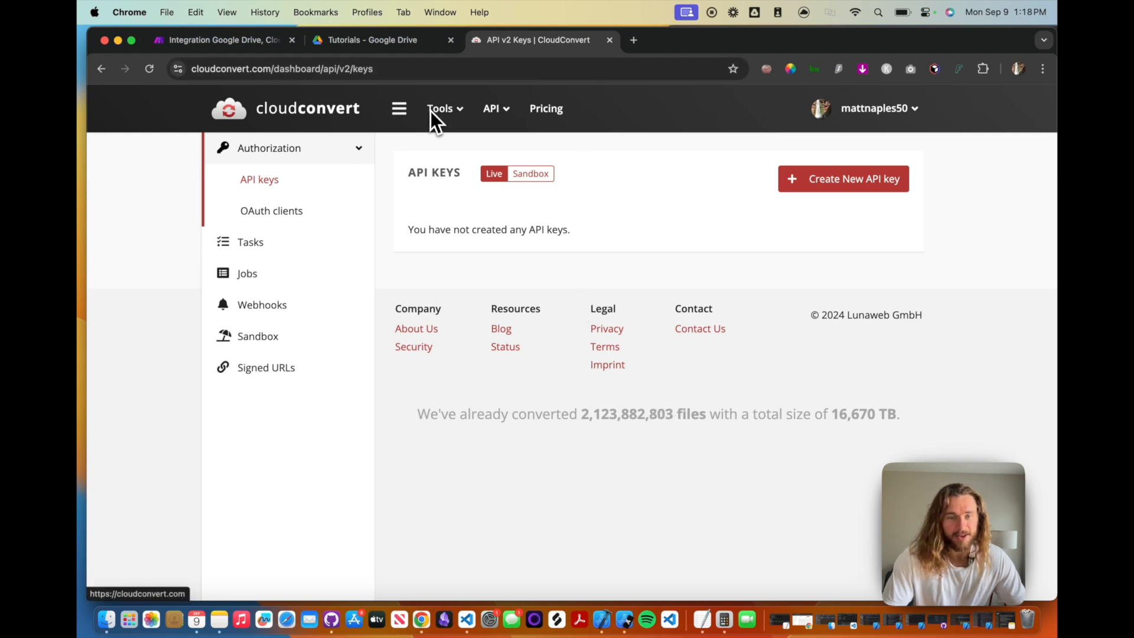
{"action": "key", "text": "super+w"}
{"action": "key", "text": "ctrl+shift+Tab"}
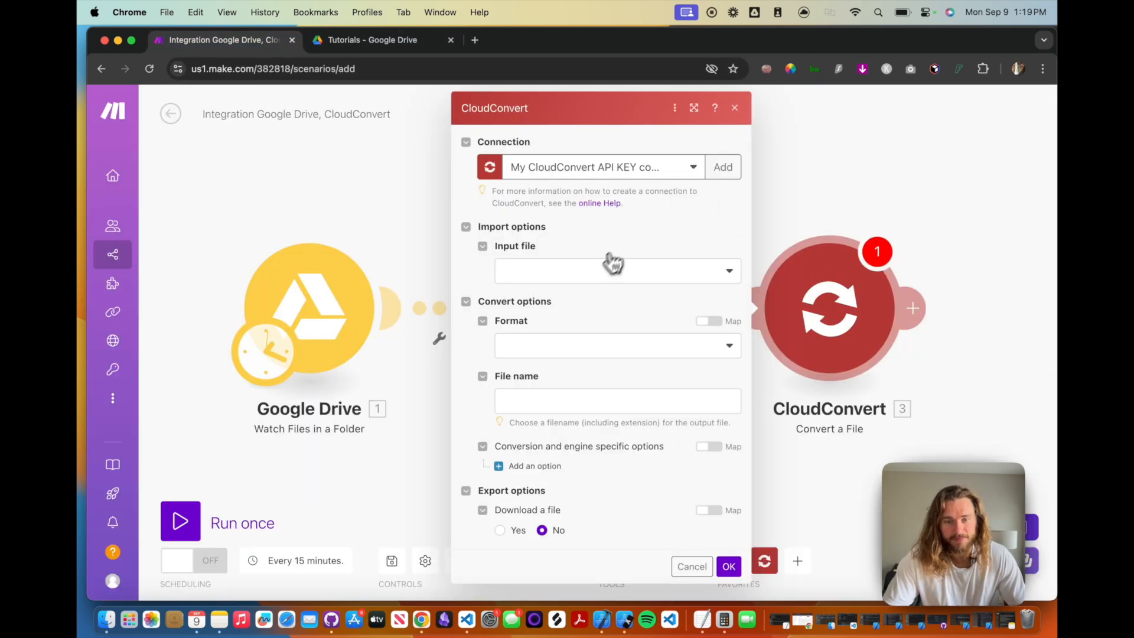
Step: Set the CloudConvert module's input file to "upload a file", using the Google Drive - Download a File output
{"action": "left_click", "coordinate": [596, 270]}
{"action": "left_click", "coordinate": [598, 275]}
{"action": "left_click", "coordinate": [597, 279]}
{"action": "left_click", "coordinate": [591, 295]}
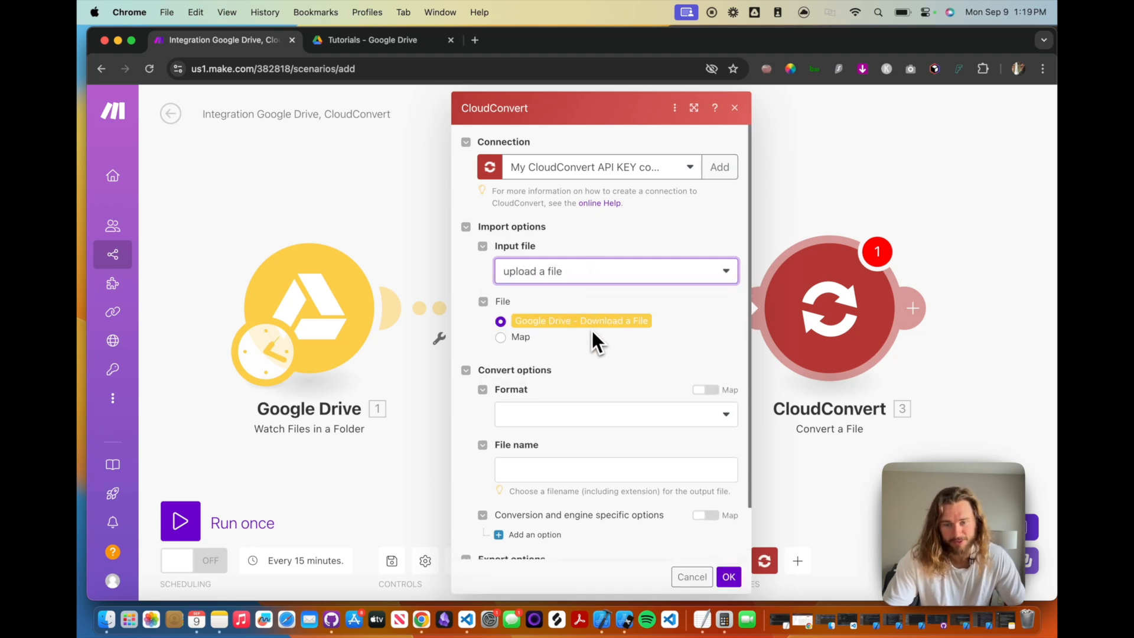
Step: Set the CloudConvert module's format to "I don't know the input format" and its output format to mp3
{"action": "left_click", "coordinate": [607, 420]}
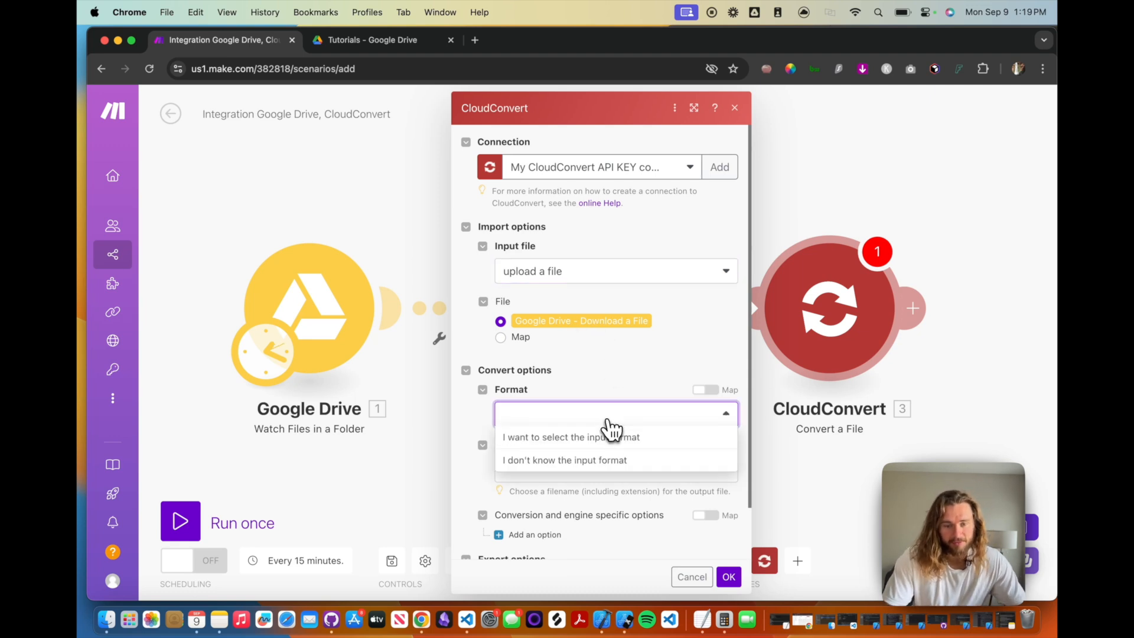
{"action": "left_click", "coordinate": [611, 408]}
{"action": "scroll", "coordinate": [614, 395], "scroll_direction": "down", "scroll_amount": 1}
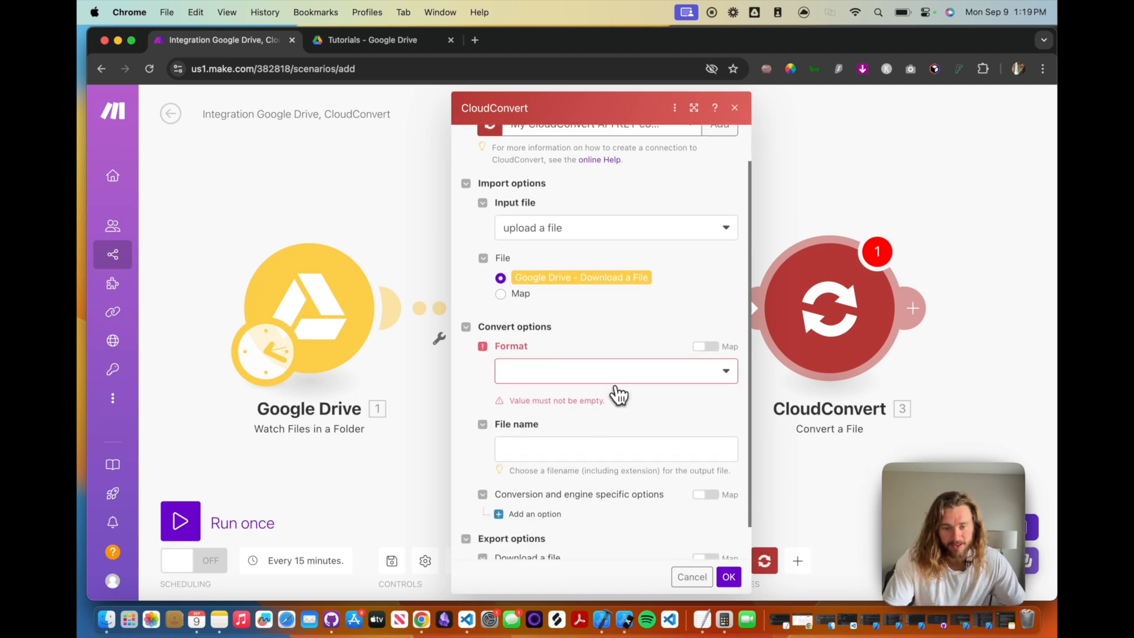
{"action": "left_click", "coordinate": [613, 381]}
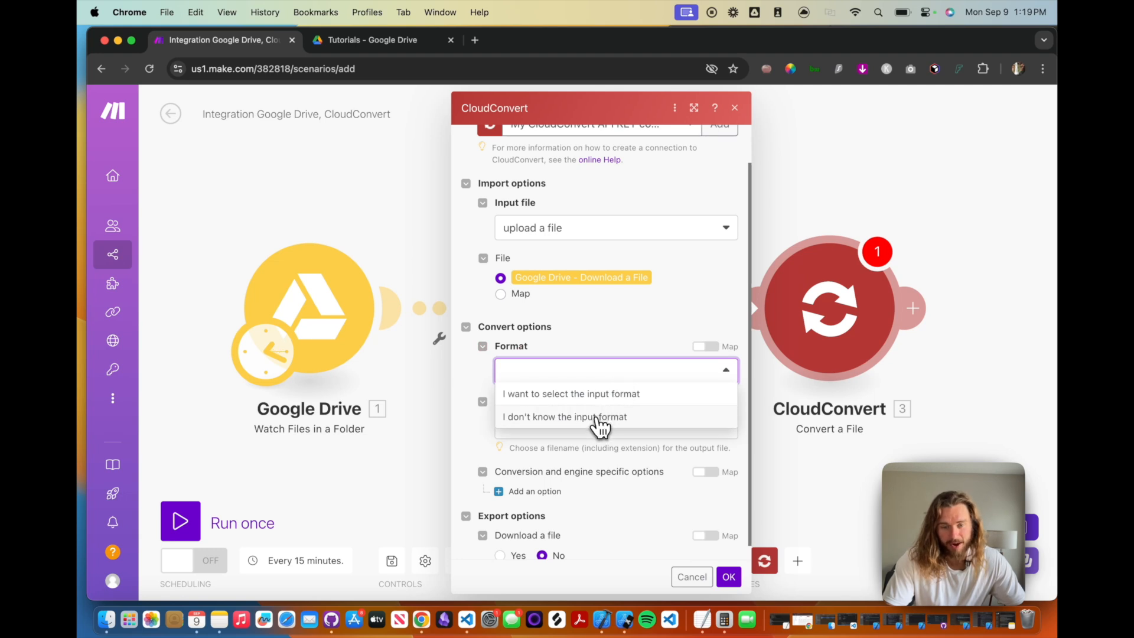
{"action": "left_click", "coordinate": [599, 418]}
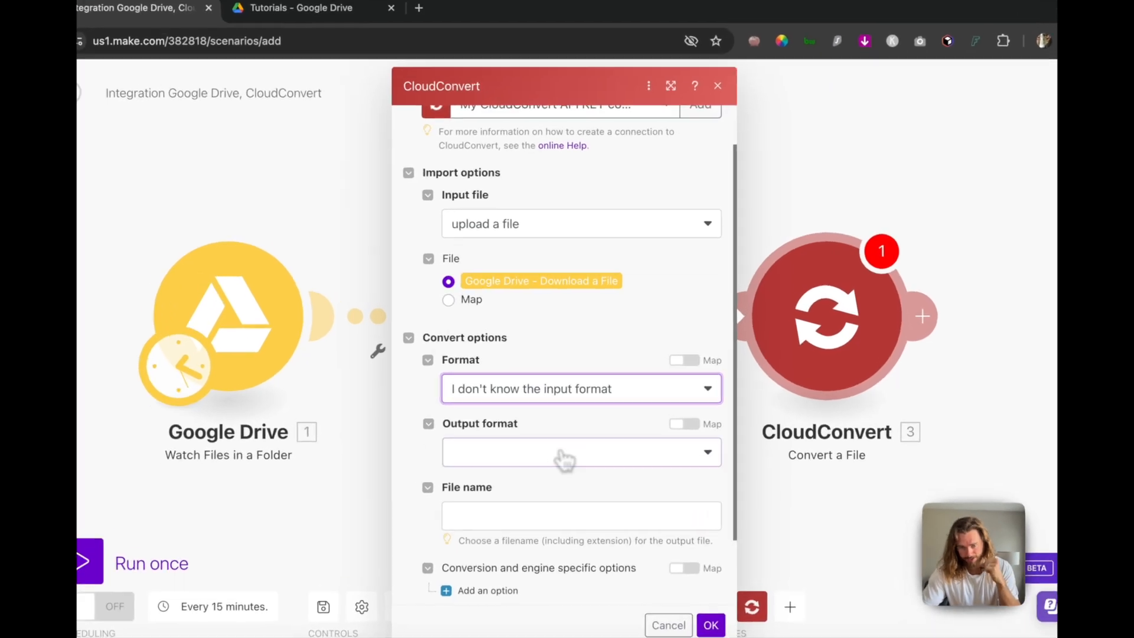
{"action": "left_click", "coordinate": [600, 428]}
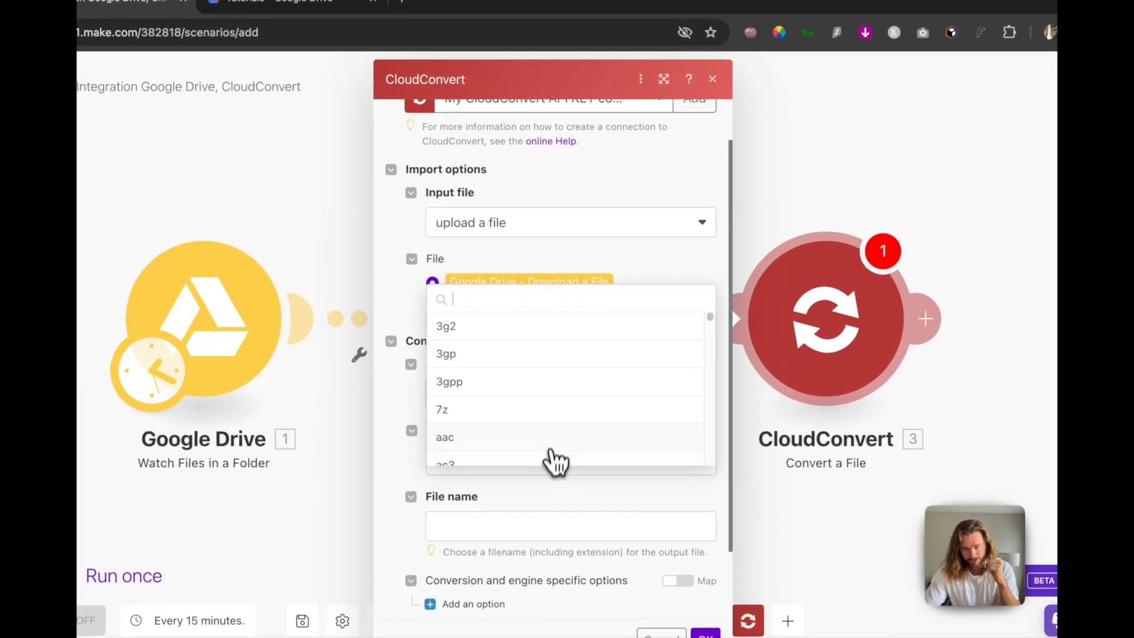
{"action": "type", "text": "mp3"}
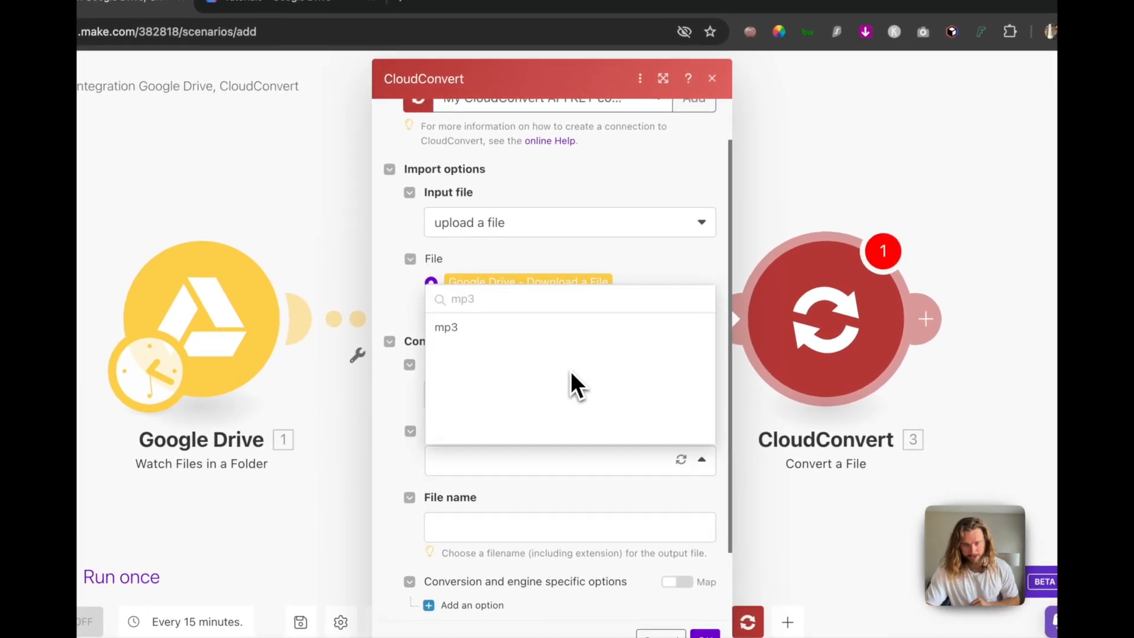
{"action": "left_click", "coordinate": [525, 332]}
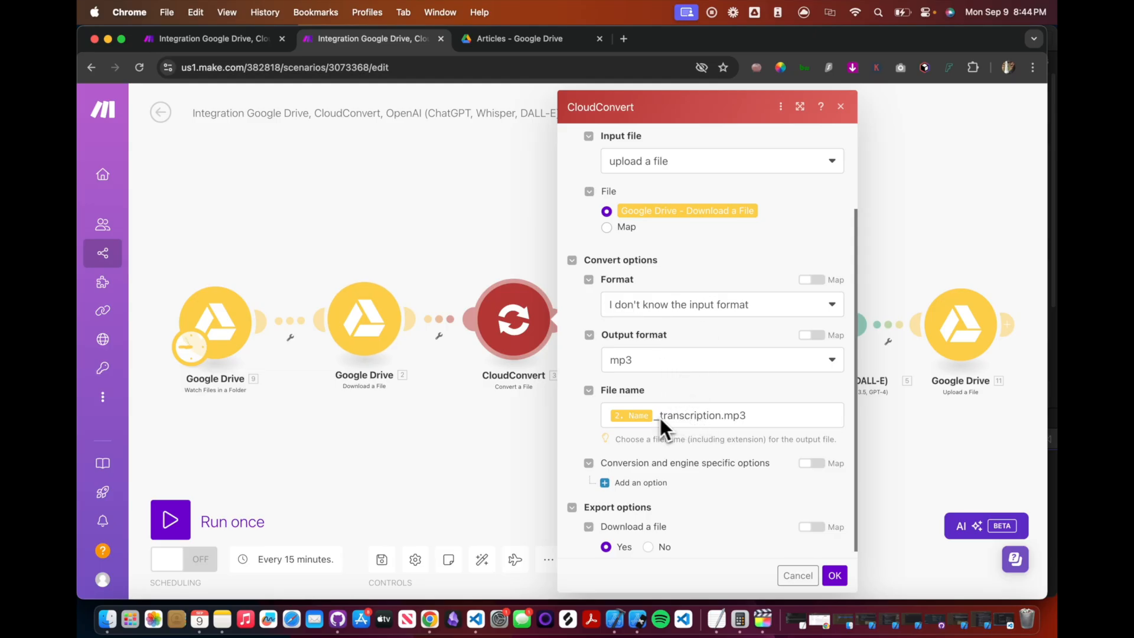
Step: Replace the converted file's name with the Name value from Google Drive - Download a File followed by ".mp3"
{"action": "left_click", "coordinate": [750, 416]}
{"action": "left_click_drag", "start_coordinate": [749, 416], "coordinate": [614, 415]}
{"action": "key", "text": "BackSpace"}
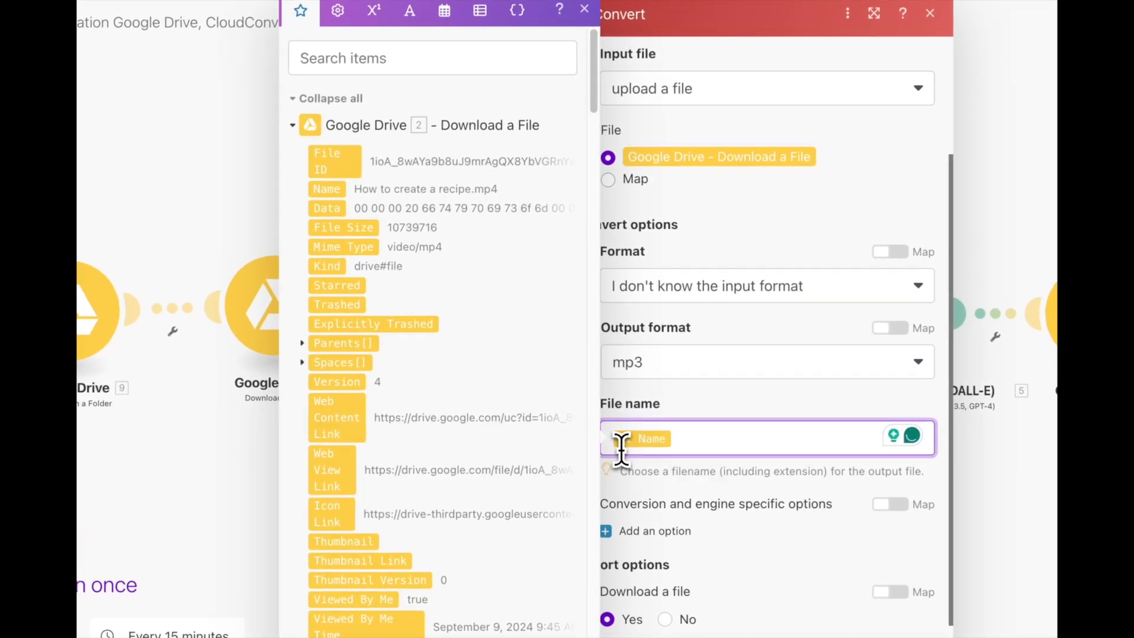
{"action": "key", "text": "BackSpace"}
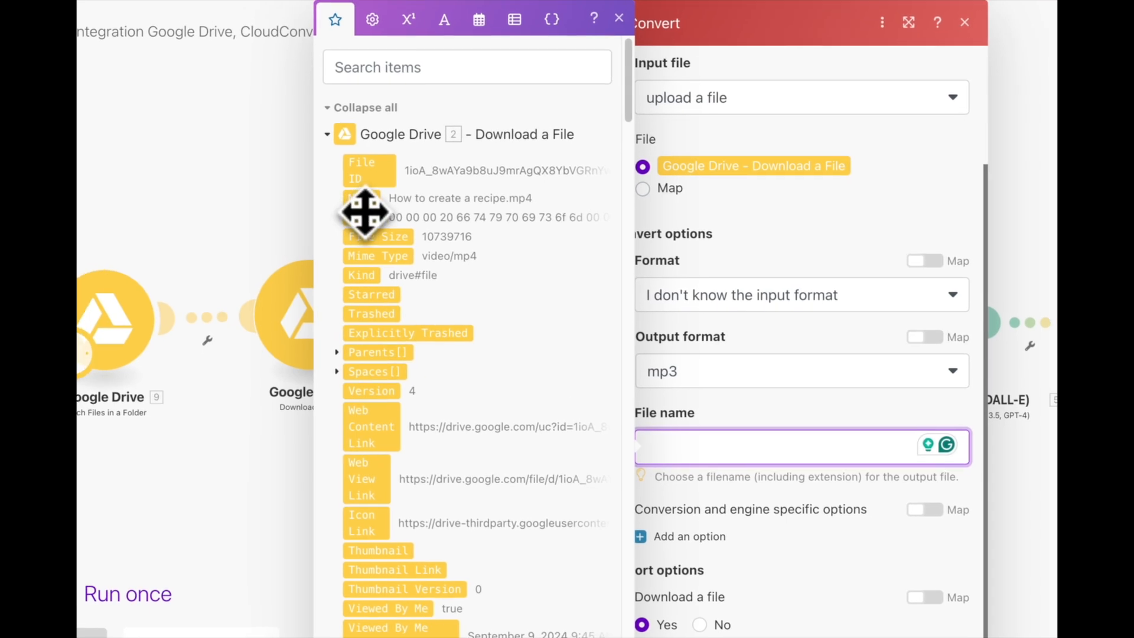
{"action": "left_click", "coordinate": [366, 208]}
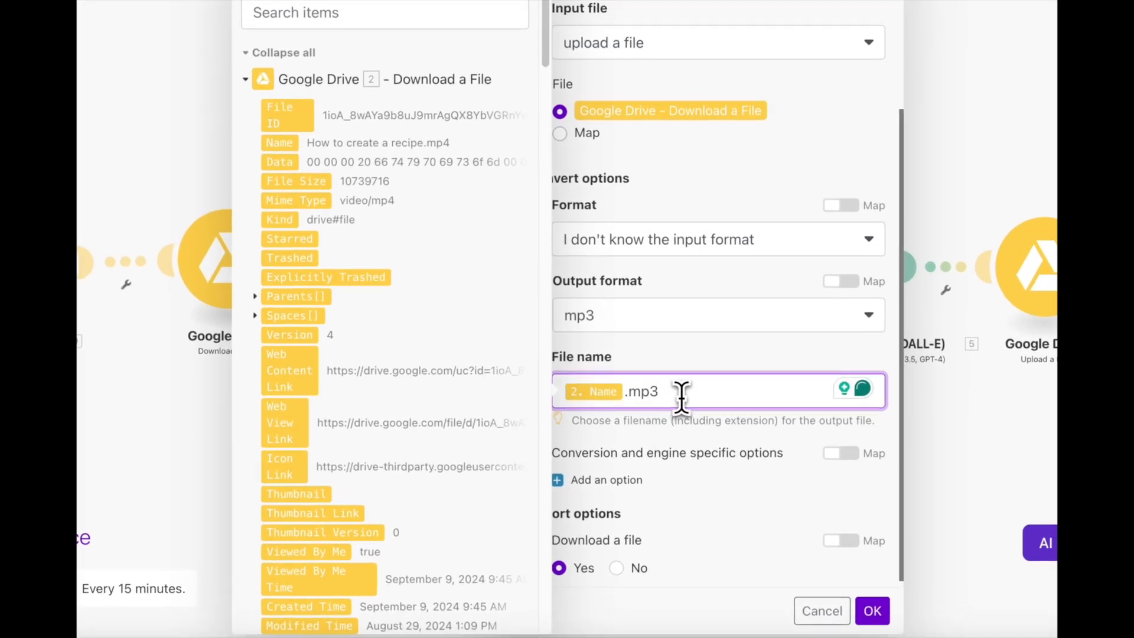
{"action": "left_click", "coordinate": [710, 389]}
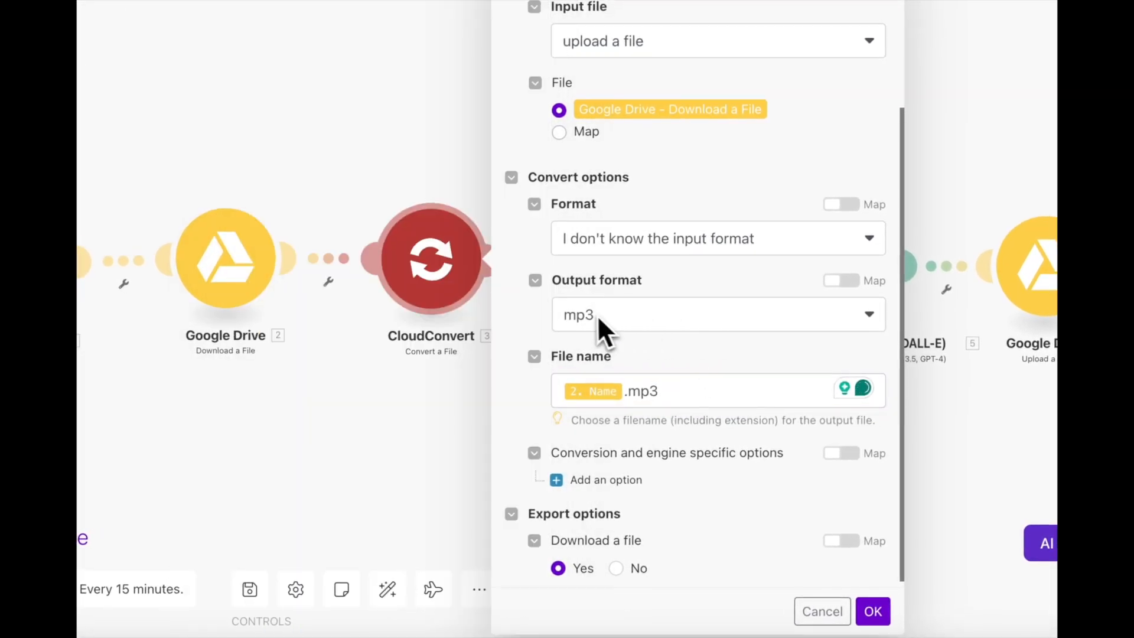
{"action": "double_click", "coordinate": [643, 391]}
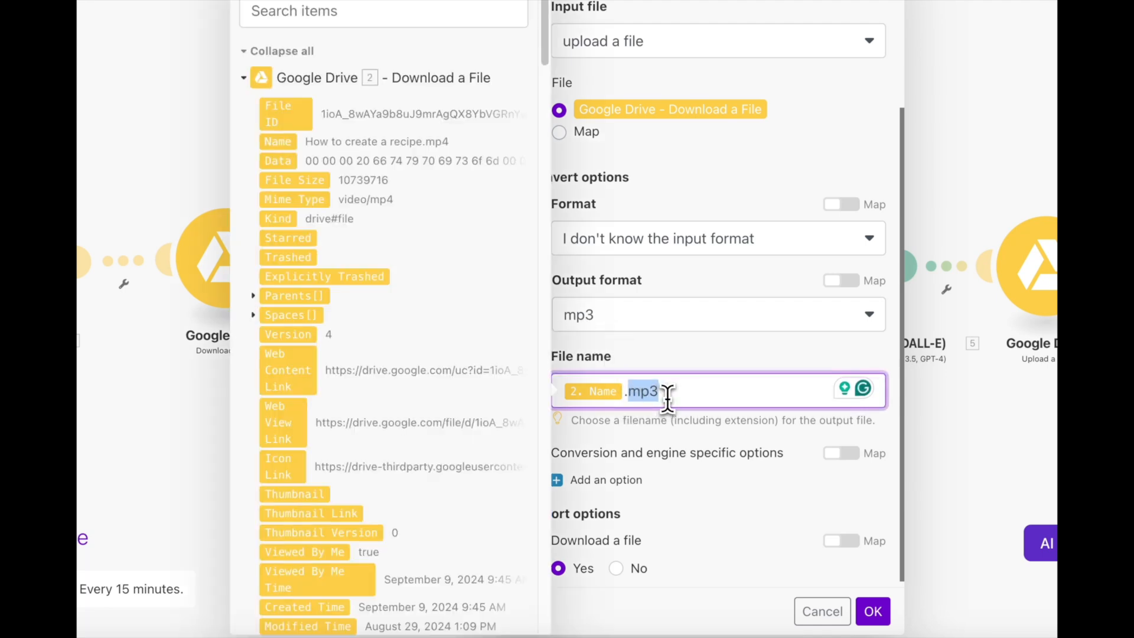
{"action": "left_click", "coordinate": [667, 396]}
{"action": "left_click", "coordinate": [671, 422]}
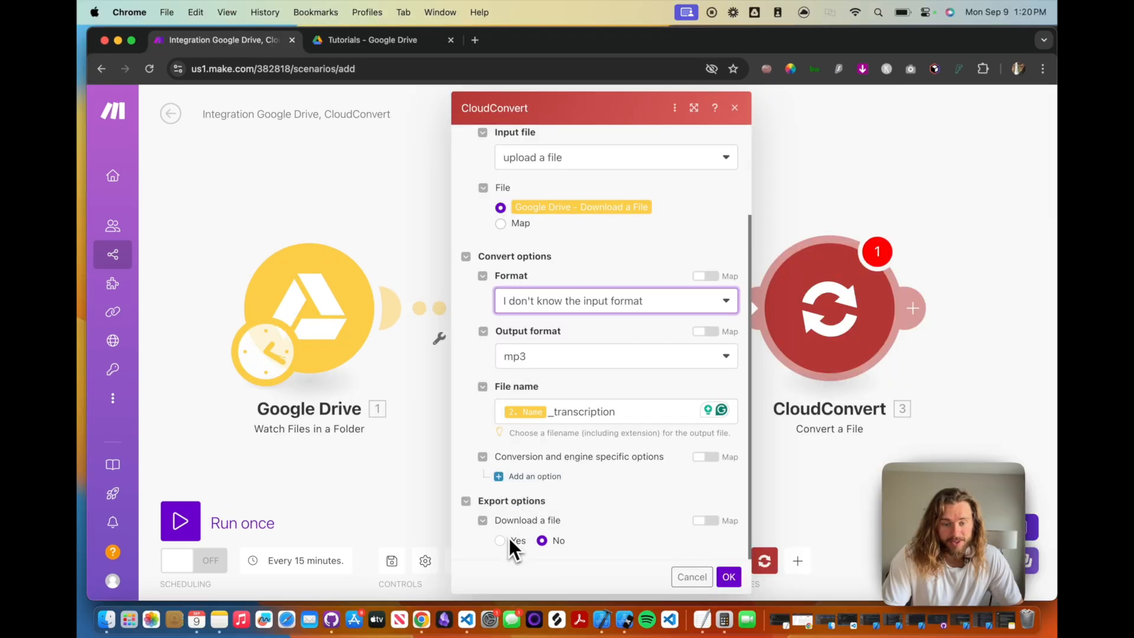
Step: Set the CloudConvert export option "Download a file" to Yes and save the module's settings
{"action": "left_click", "coordinate": [501, 540]}
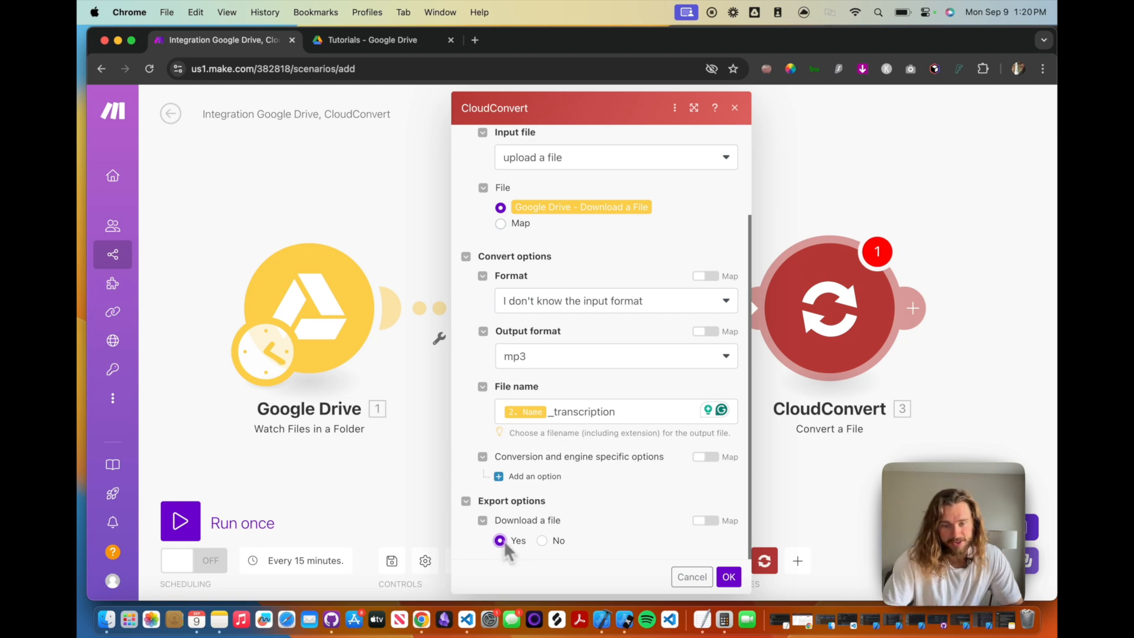
{"action": "left_click", "coordinate": [728, 576]}
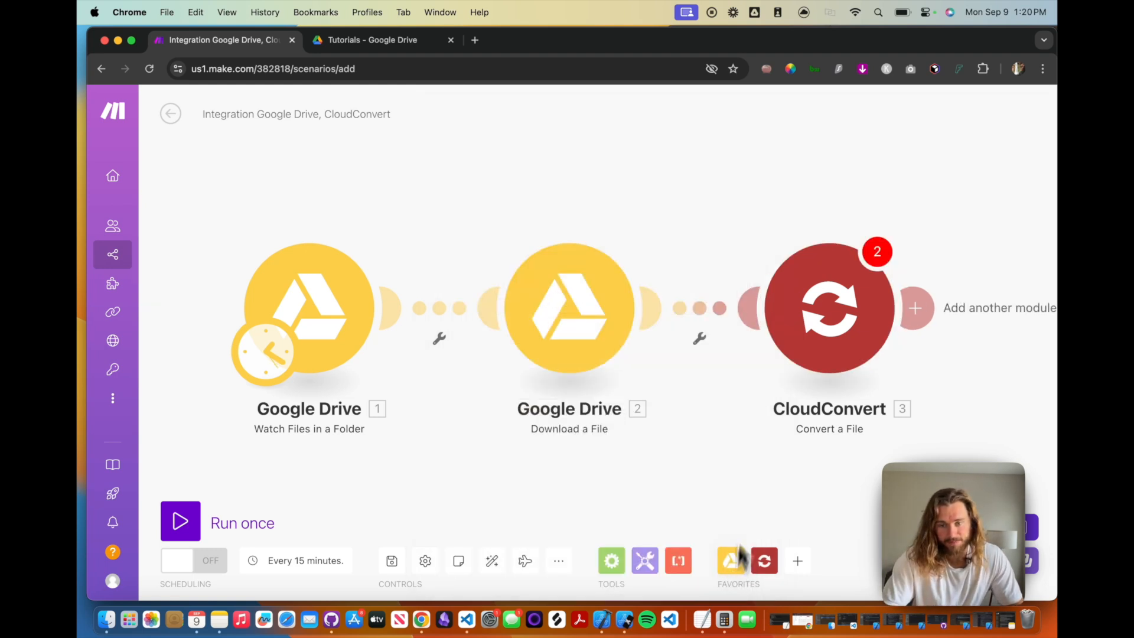
{"action": "key", "text": "ctrl+super+f"}
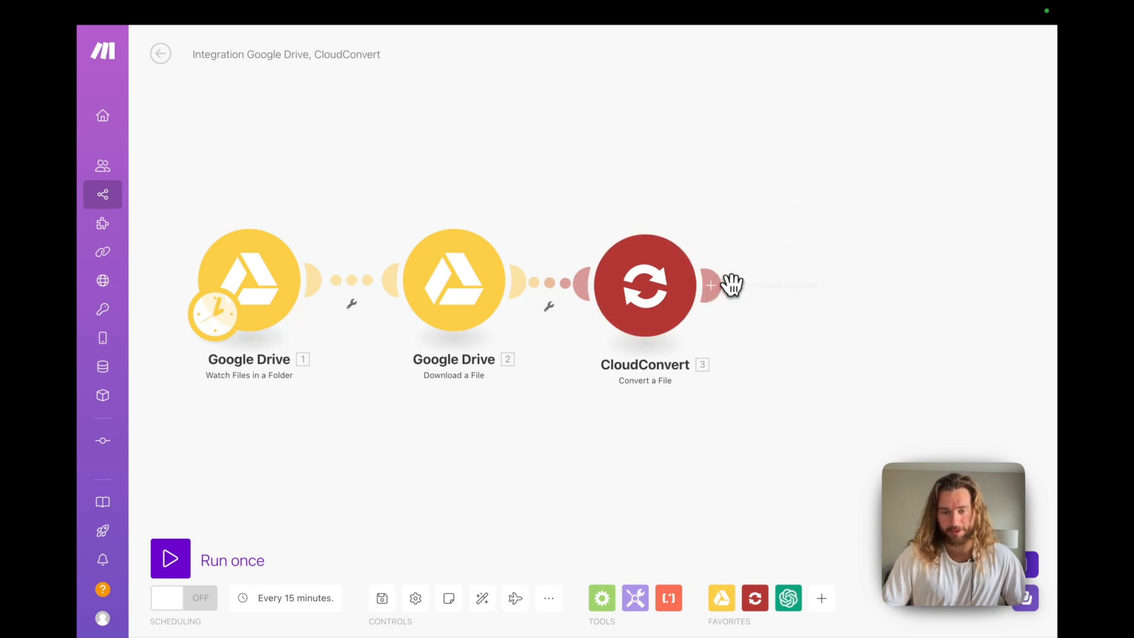
Step: Reopen the CloudConvert module to review its conversion, file name and export settings, and confirm them
{"action": "left_click", "coordinate": [705, 284]}
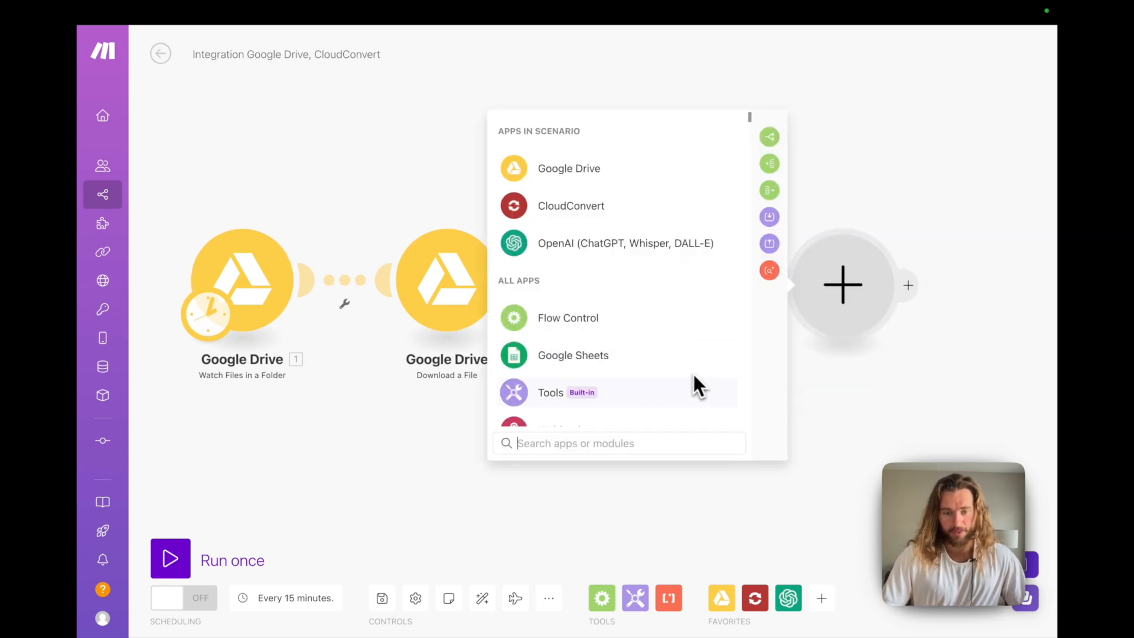
{"action": "scroll", "coordinate": [667, 384], "scroll_direction": "down", "scroll_amount": 3}
{"action": "left_click", "coordinate": [767, 380]}
{"action": "left_click", "coordinate": [636, 316]}
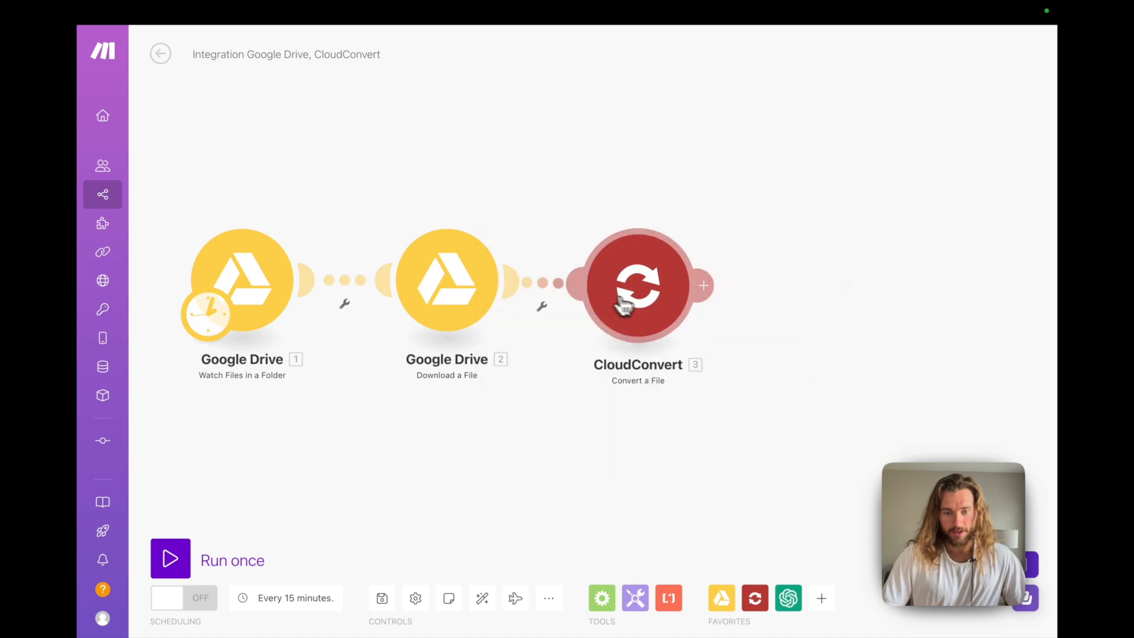
{"action": "scroll", "coordinate": [741, 303], "scroll_direction": "down", "scroll_amount": 3}
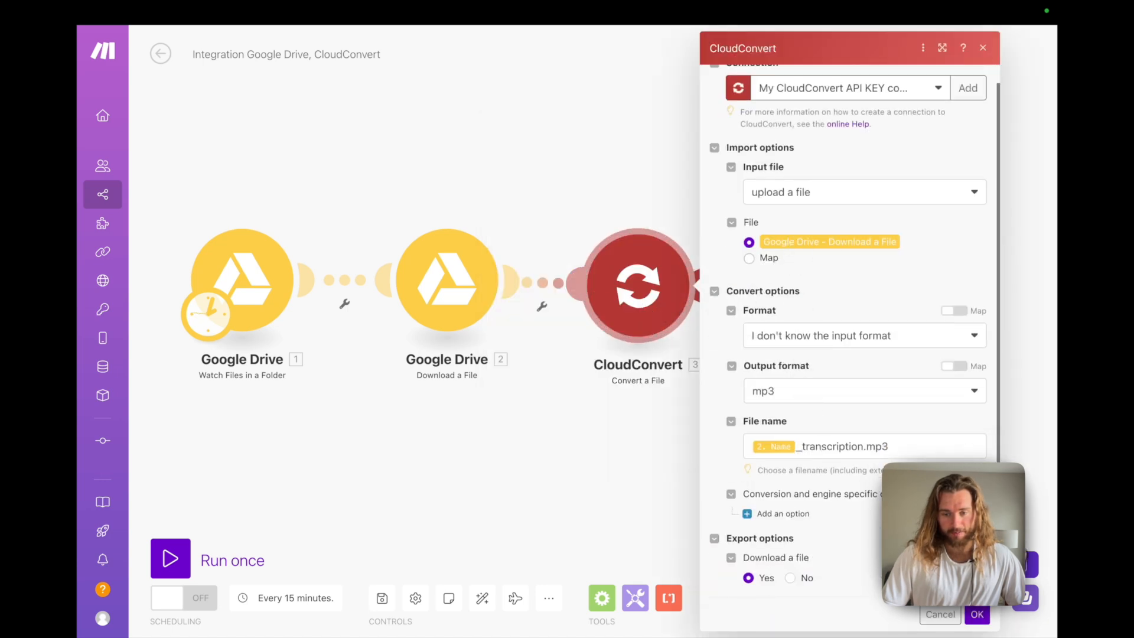
{"action": "left_click", "coordinate": [977, 614]}
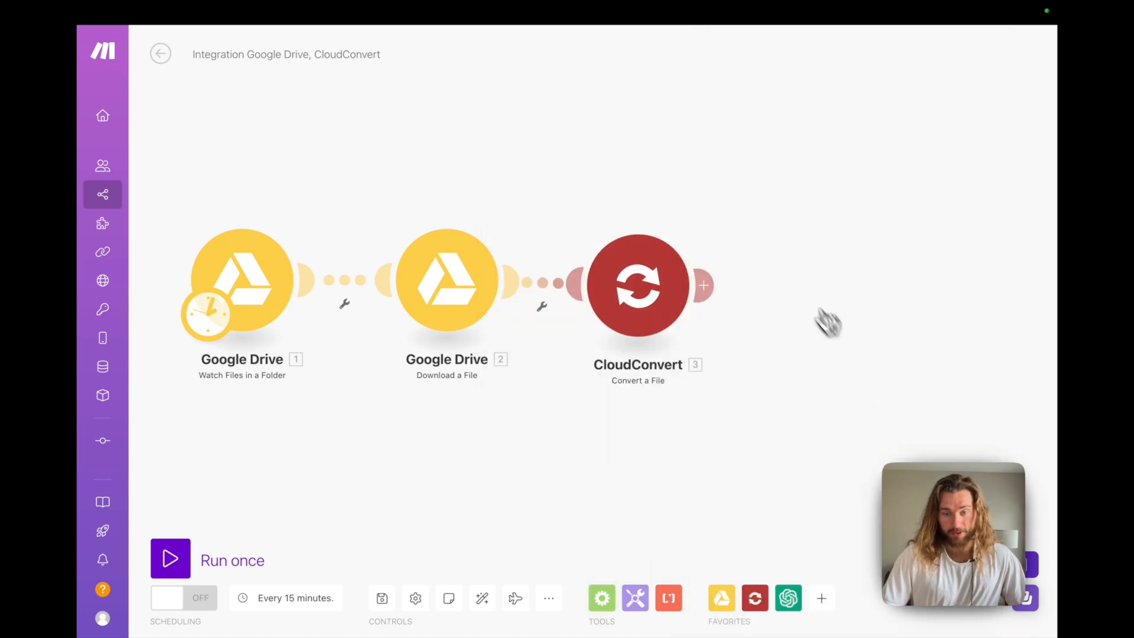
Step: Add an OpenAI Create a Transcription (Whisper) module after the CloudConvert module
{"action": "left_click", "coordinate": [716, 282]}
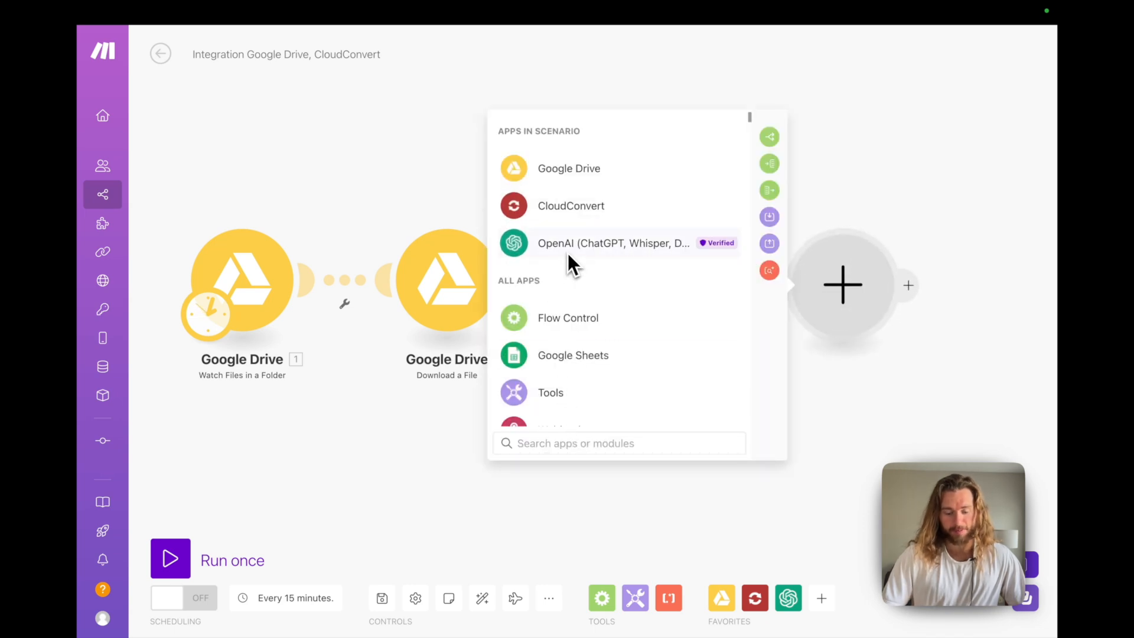
{"action": "type", "text": "whisper"}
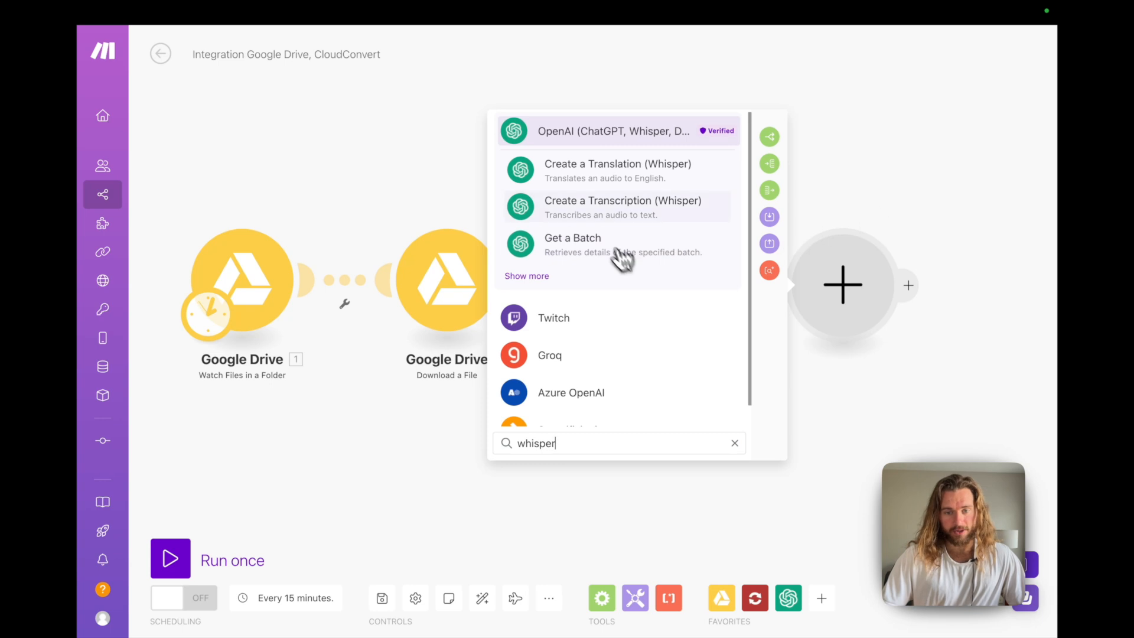
{"action": "left_click", "coordinate": [614, 207]}
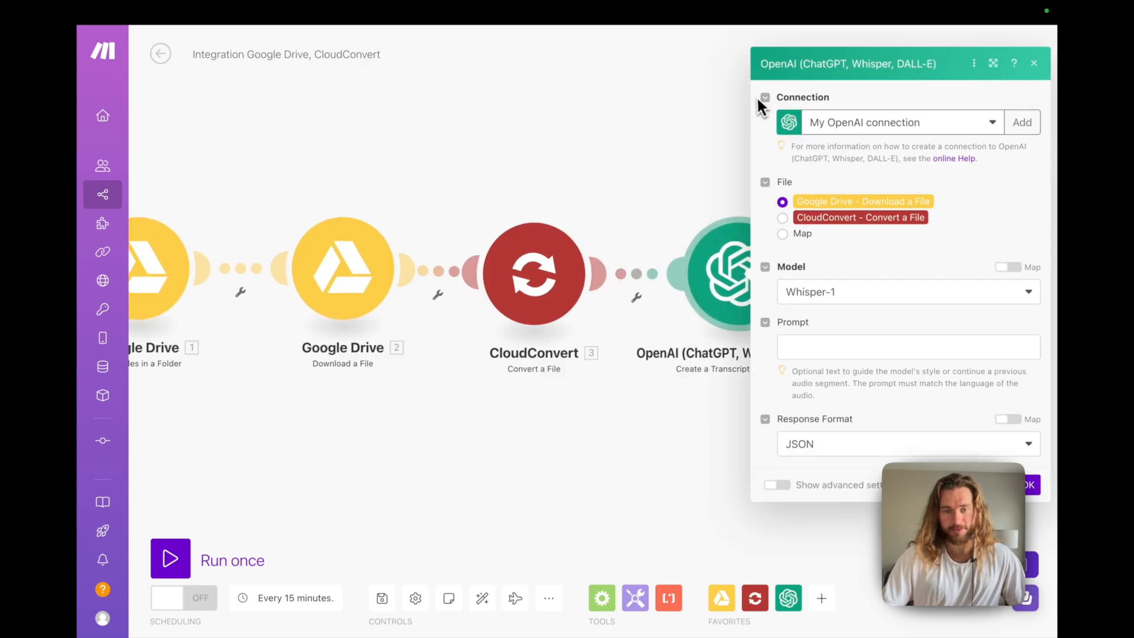
Step: Set the transcription module's file to CloudConvert - Convert a File and its response format to Text
{"action": "left_click", "coordinate": [799, 218]}
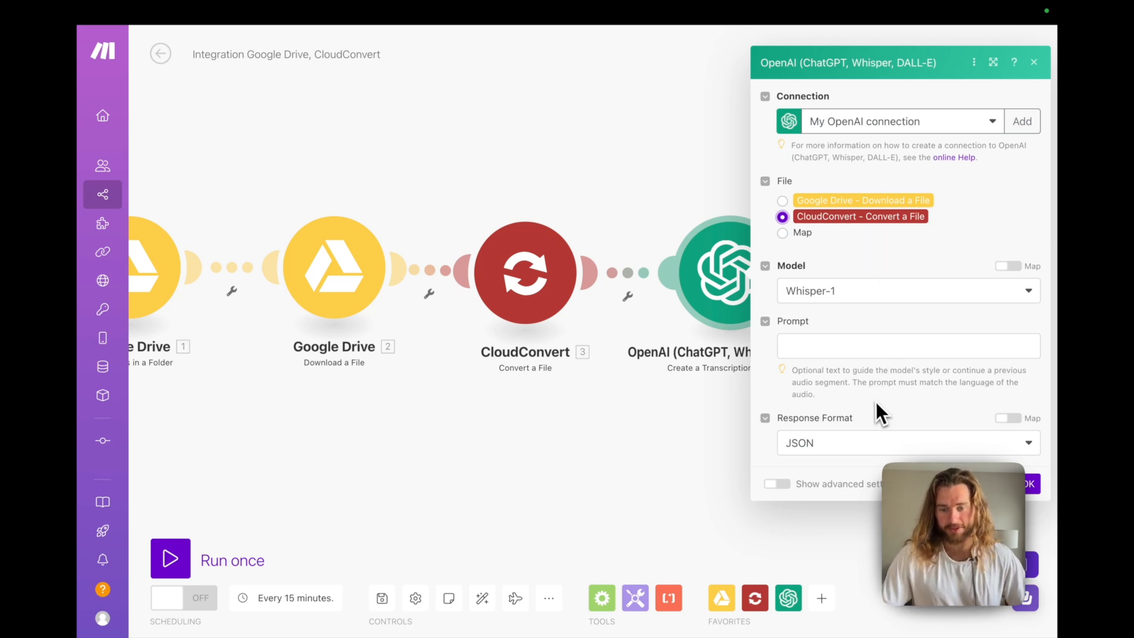
{"action": "left_click", "coordinate": [859, 442]}
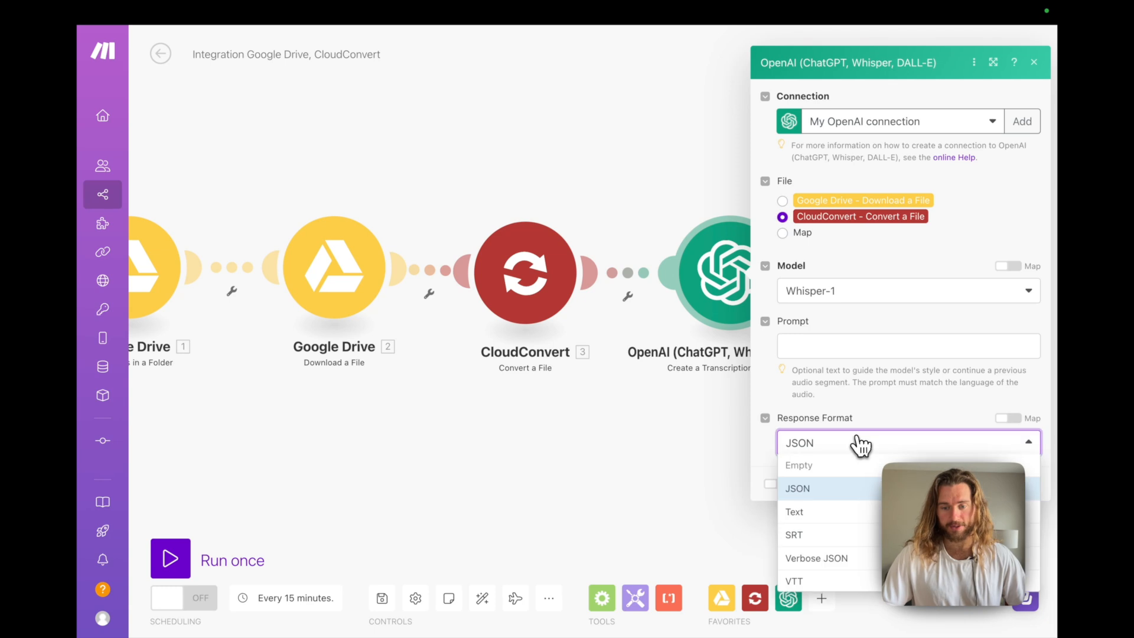
{"action": "left_click", "coordinate": [800, 513]}
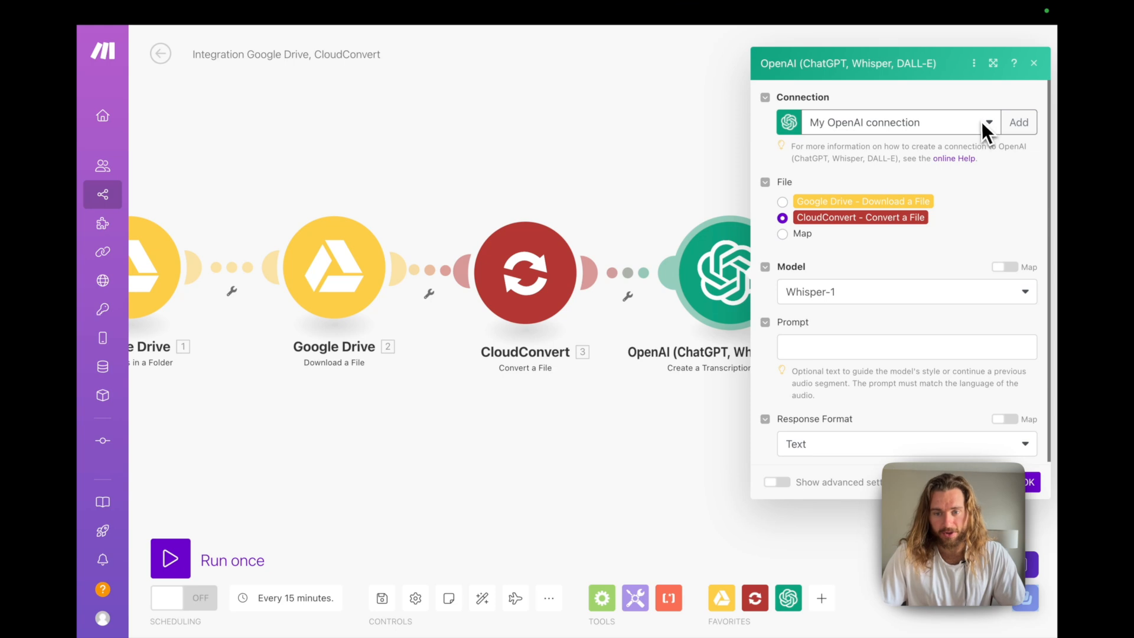
Step: Switch to the OpenAI developer platform and open the API keys page of its dashboard
{"action": "mouse_move", "coordinate": [662, 39]}
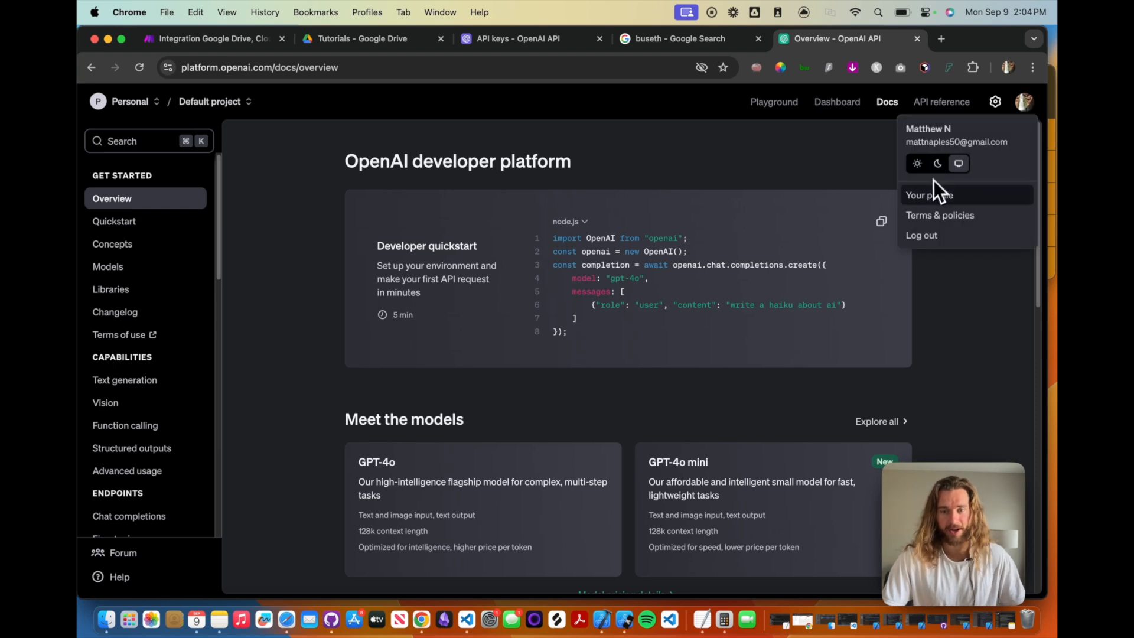
{"action": "left_click", "coordinate": [838, 105]}
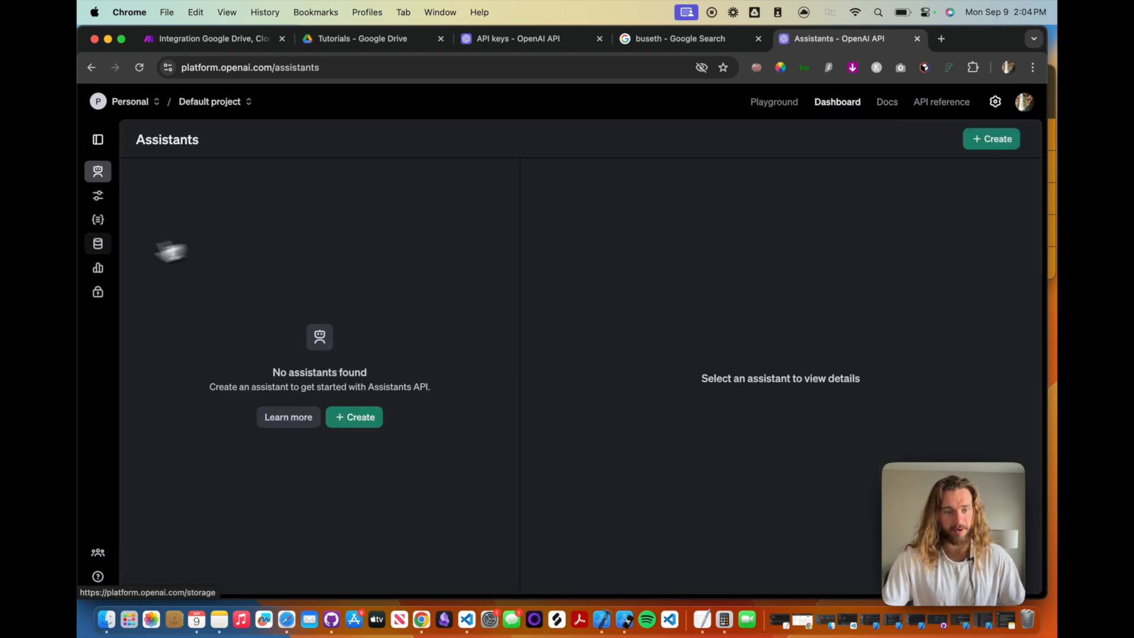
{"action": "left_click", "coordinate": [97, 299]}
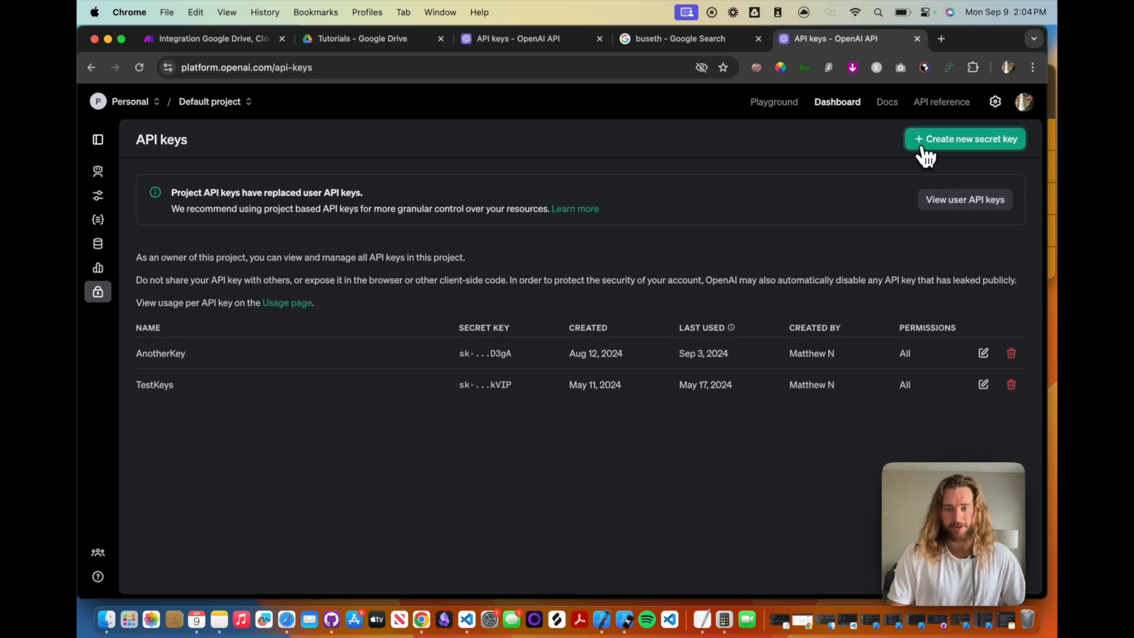
Step: Create an OpenAI secret key named "Make.com key", copy it, and return to the Make scenario
{"action": "left_click", "coordinate": [926, 142]}
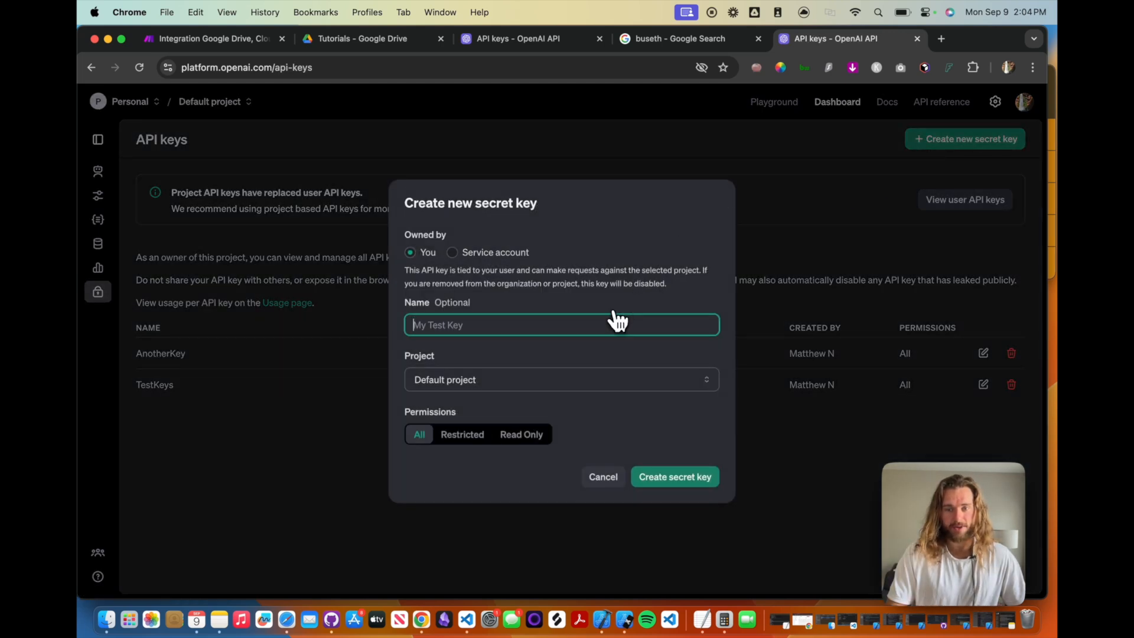
{"action": "type", "text": "Make.com key"}
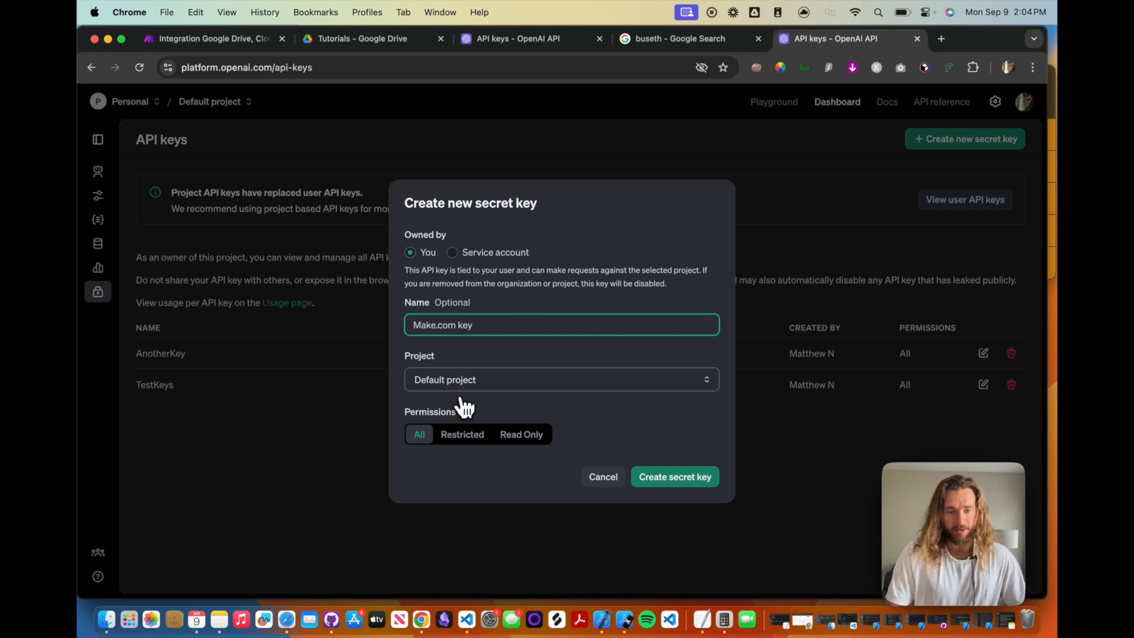
{"action": "left_click", "coordinate": [568, 204]}
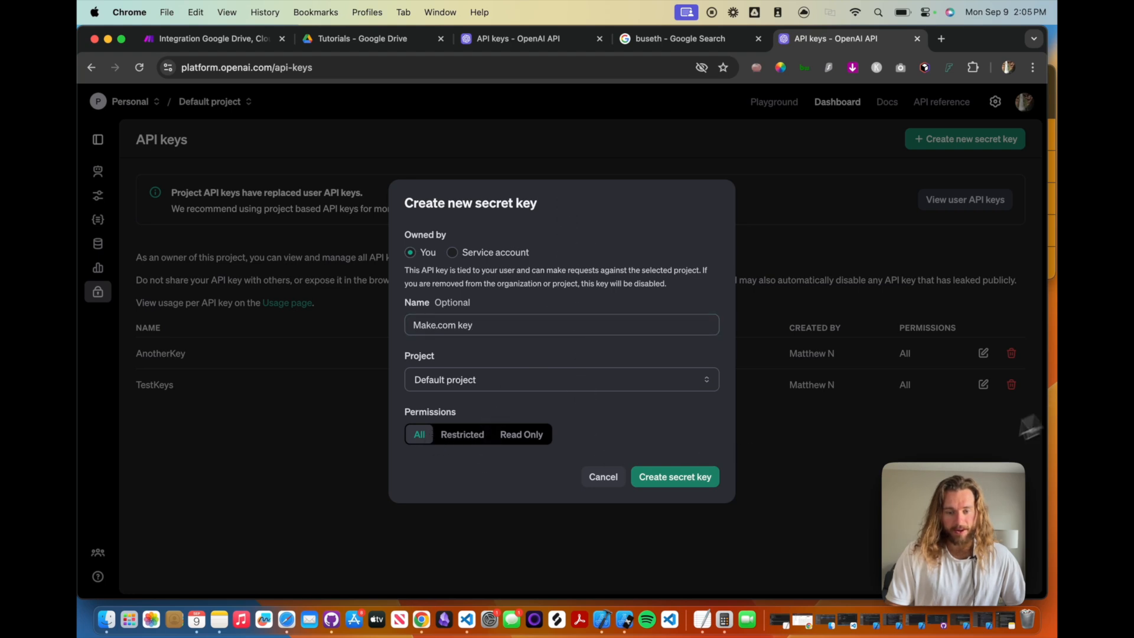
{"action": "left_click", "coordinate": [694, 477]}
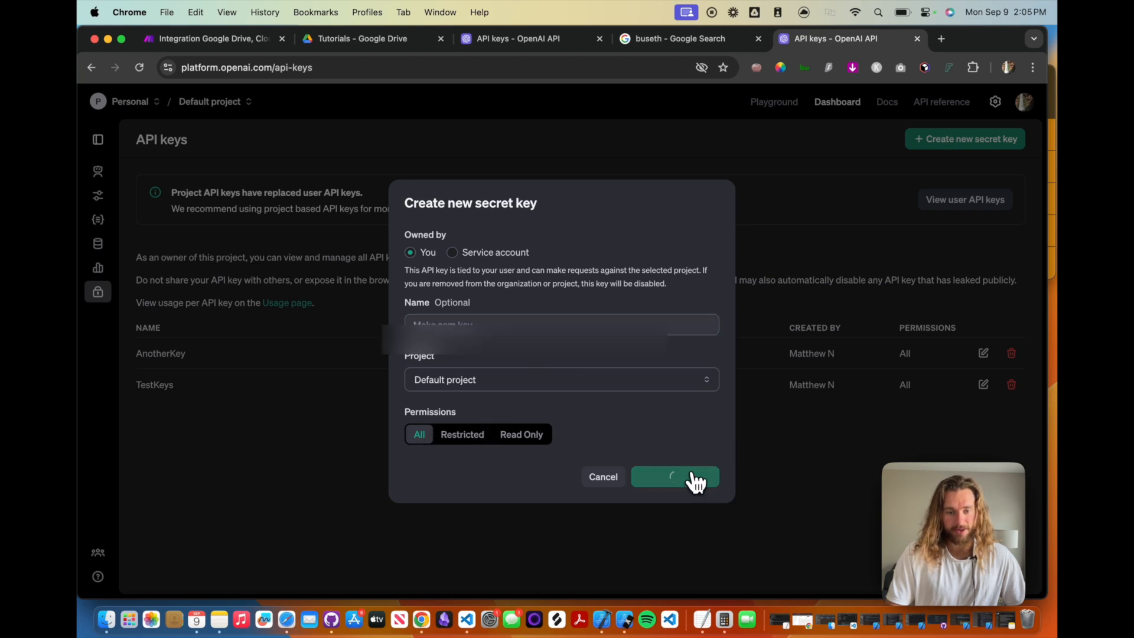
{"action": "left_click", "coordinate": [690, 341]}
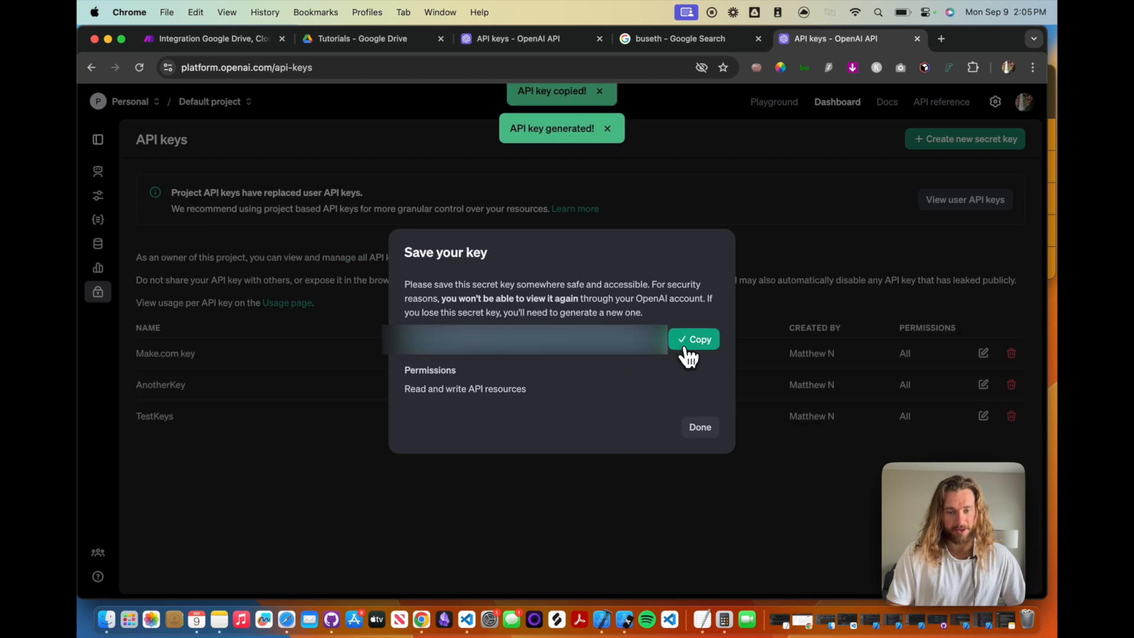
{"action": "left_click", "coordinate": [211, 43]}
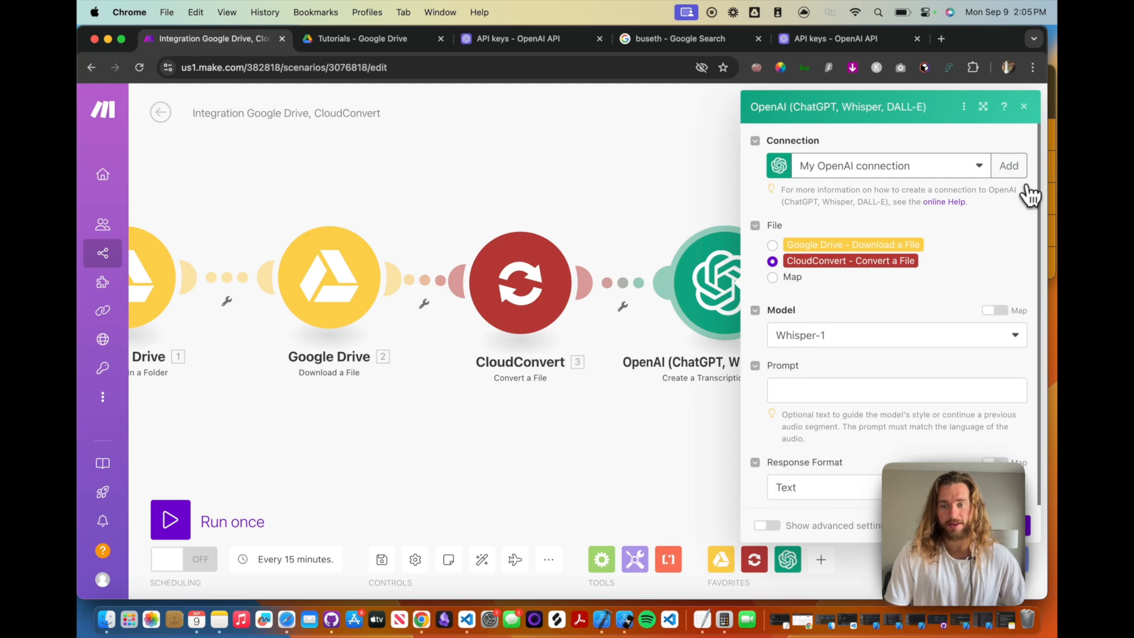
Step: Create an OpenAI connection named "make.com api key connection" for the transcription module, pasting the copied API key
{"action": "left_click", "coordinate": [1011, 166]}
{"action": "triple_click", "coordinate": [902, 166]}
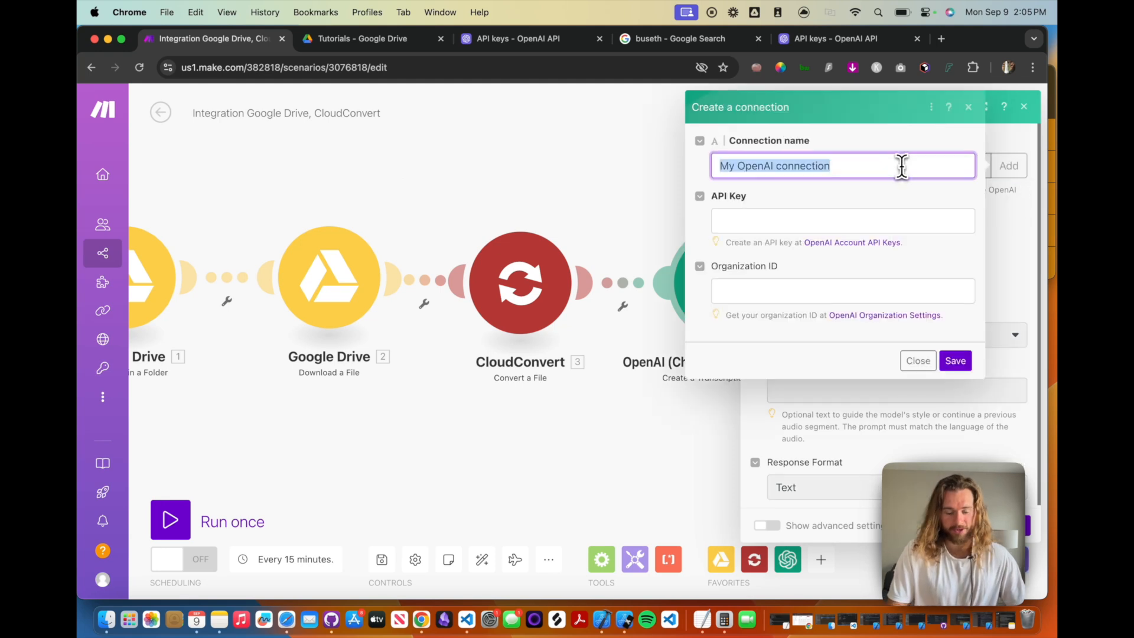
{"action": "type", "text": "makelc"}
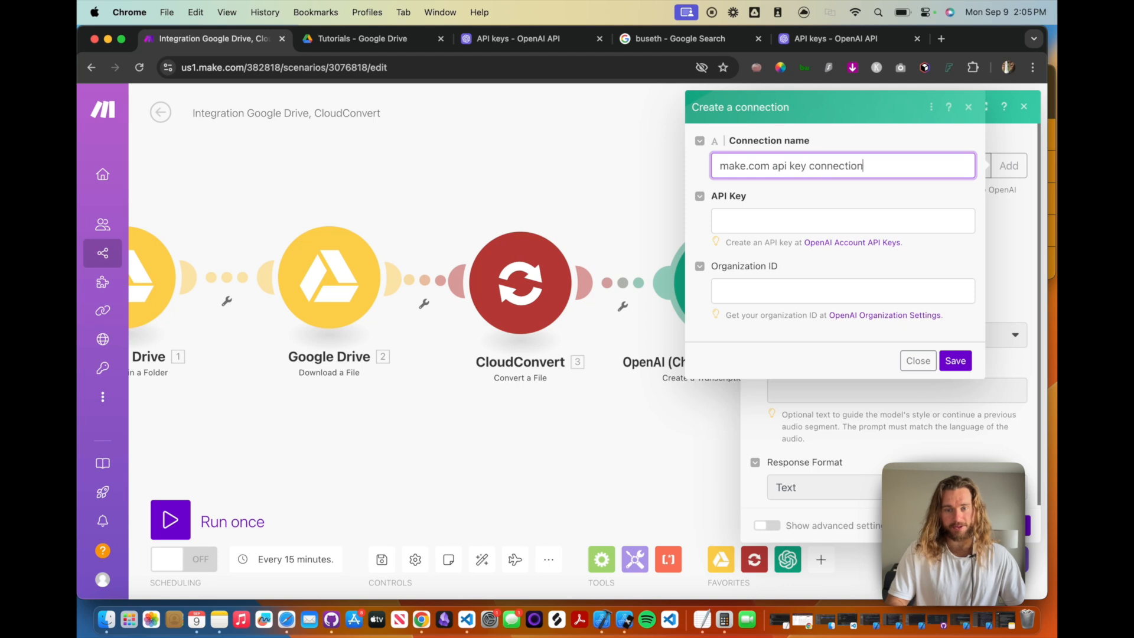
{"action": "left_click", "coordinate": [884, 222]}
{"action": "key", "text": "super+v"}
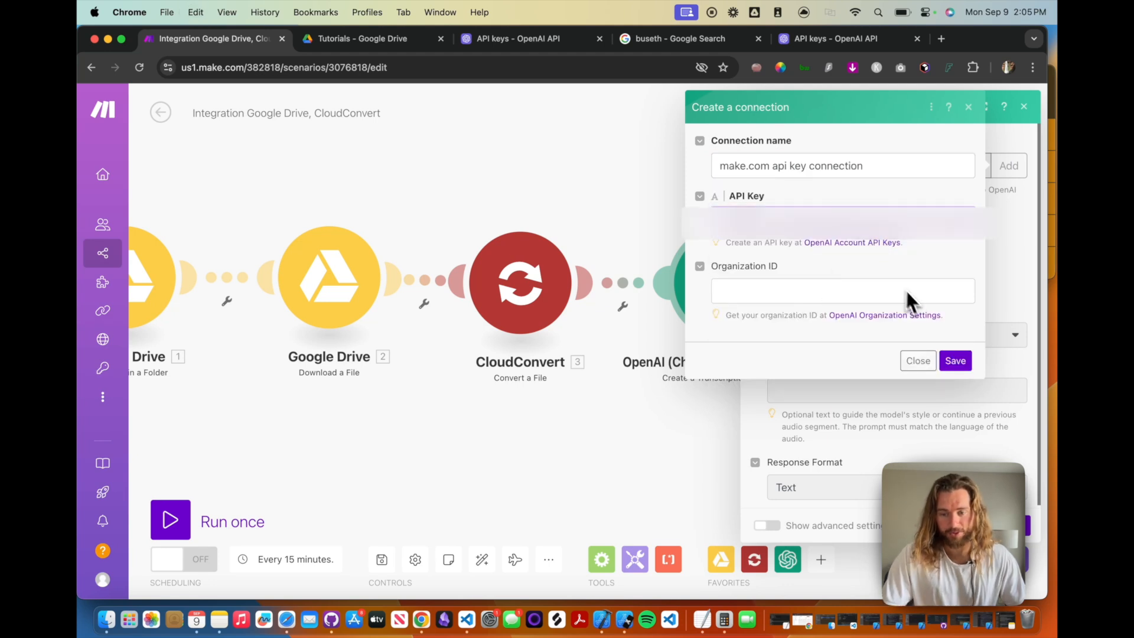
{"action": "left_click", "coordinate": [953, 361]}
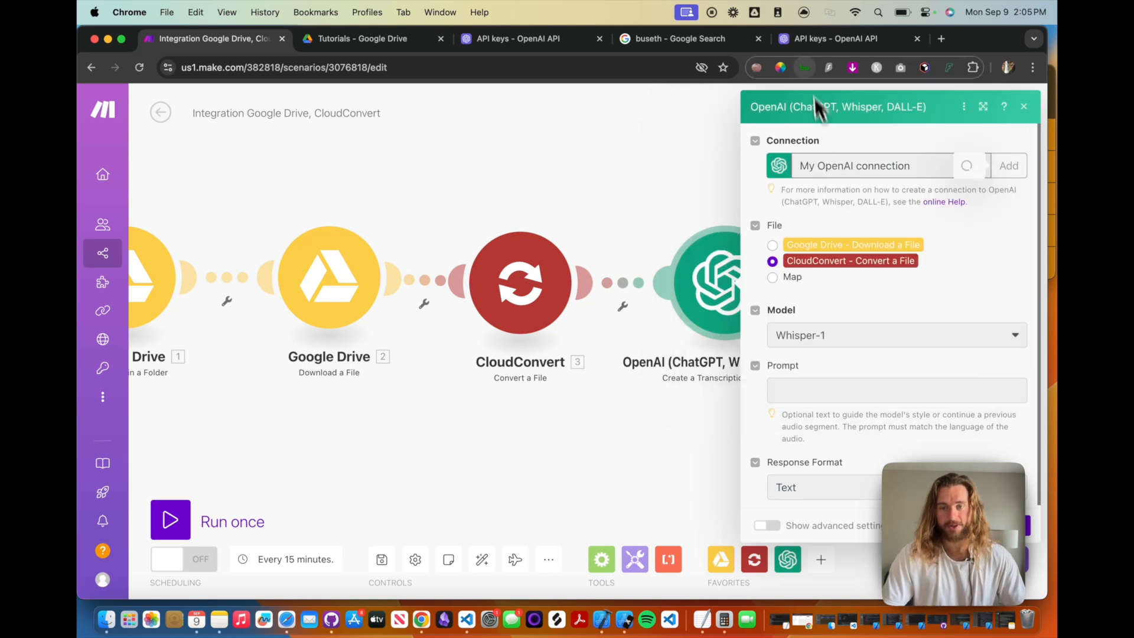
Step: Confirm the transcription module's settings with the new connection, reviewing its error messages before confirming the settings again
{"action": "left_click_drag", "start_coordinate": [900, 92], "coordinate": [801, 74]}
{"action": "left_click_drag", "start_coordinate": [928, 110], "coordinate": [820, 87]}
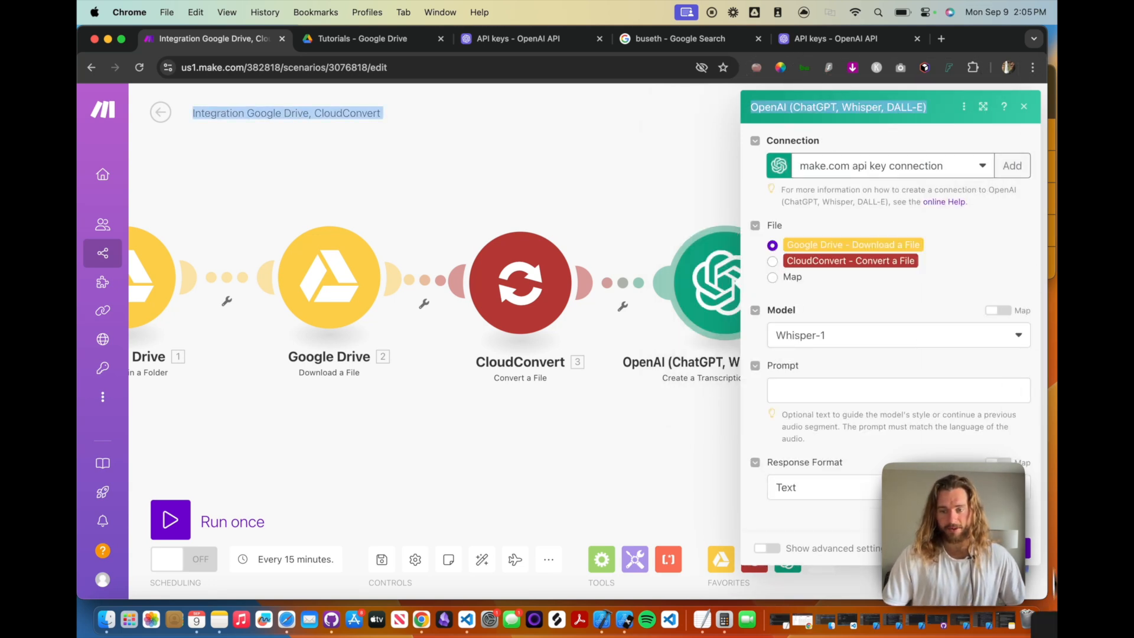
{"action": "left_click", "coordinate": [1027, 549]}
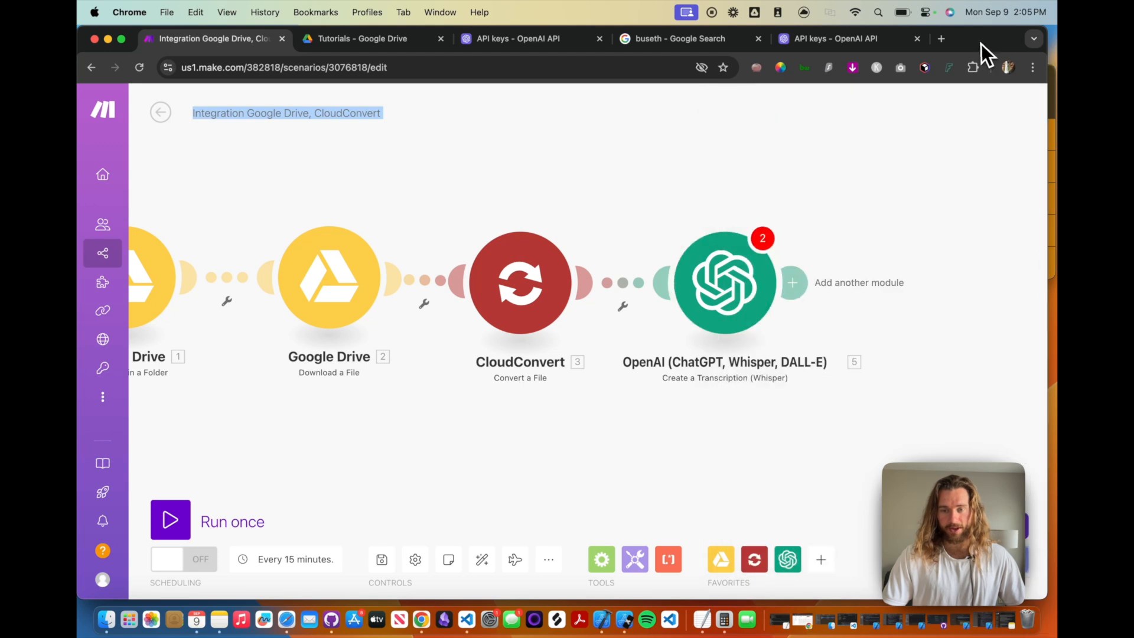
{"action": "left_click", "coordinate": [762, 239]}
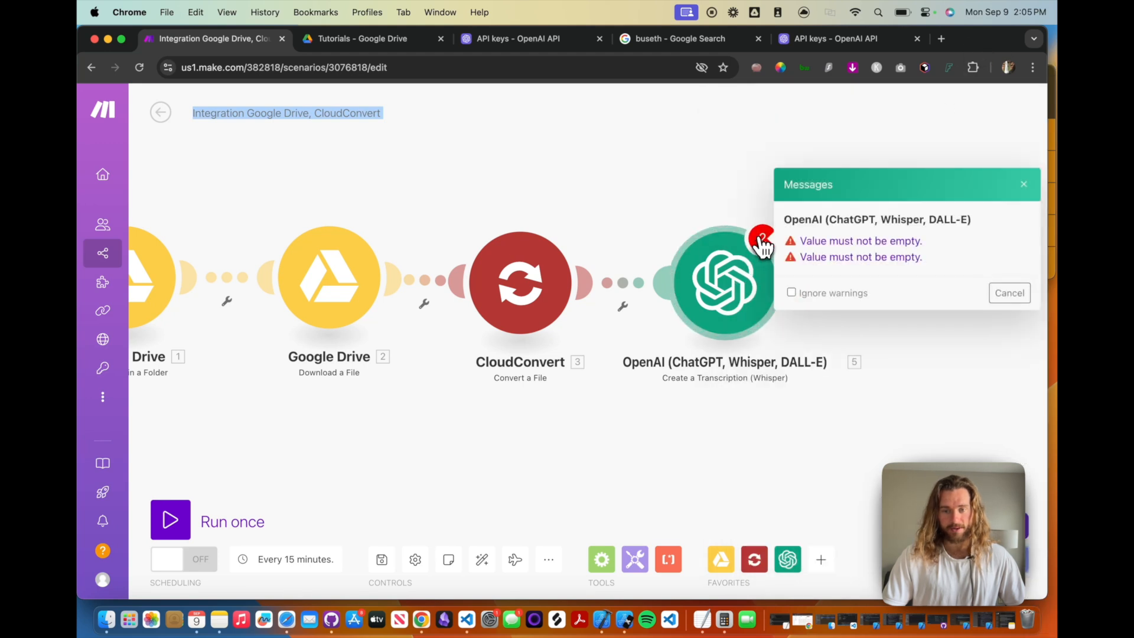
{"action": "left_click", "coordinate": [859, 258]}
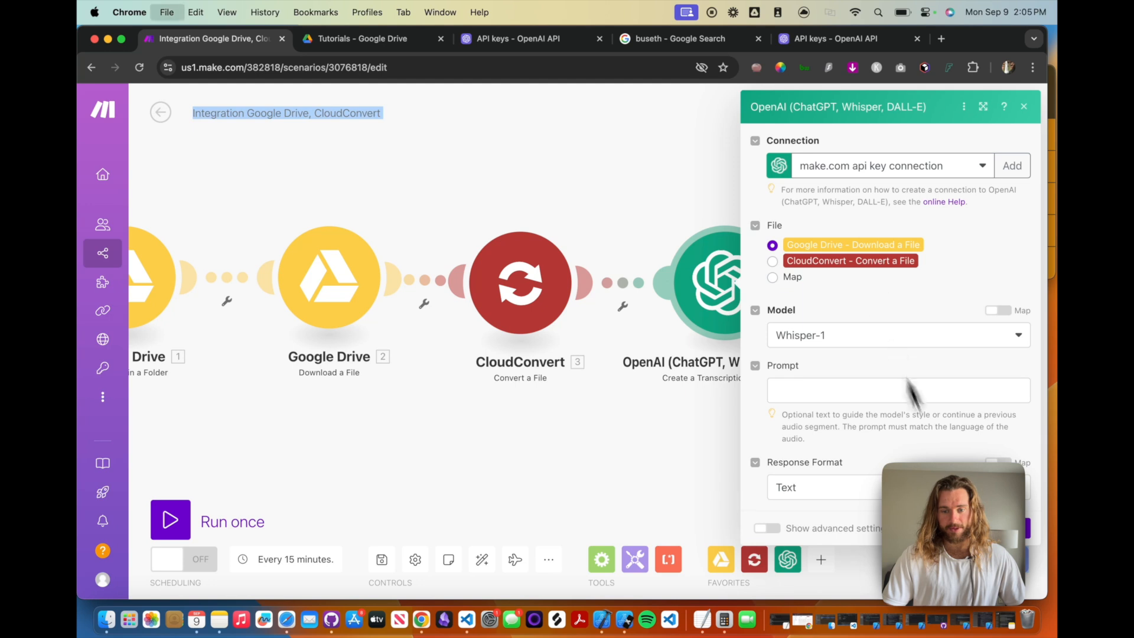
{"action": "key", "text": "super+s"}
{"action": "left_click", "coordinate": [759, 444]}
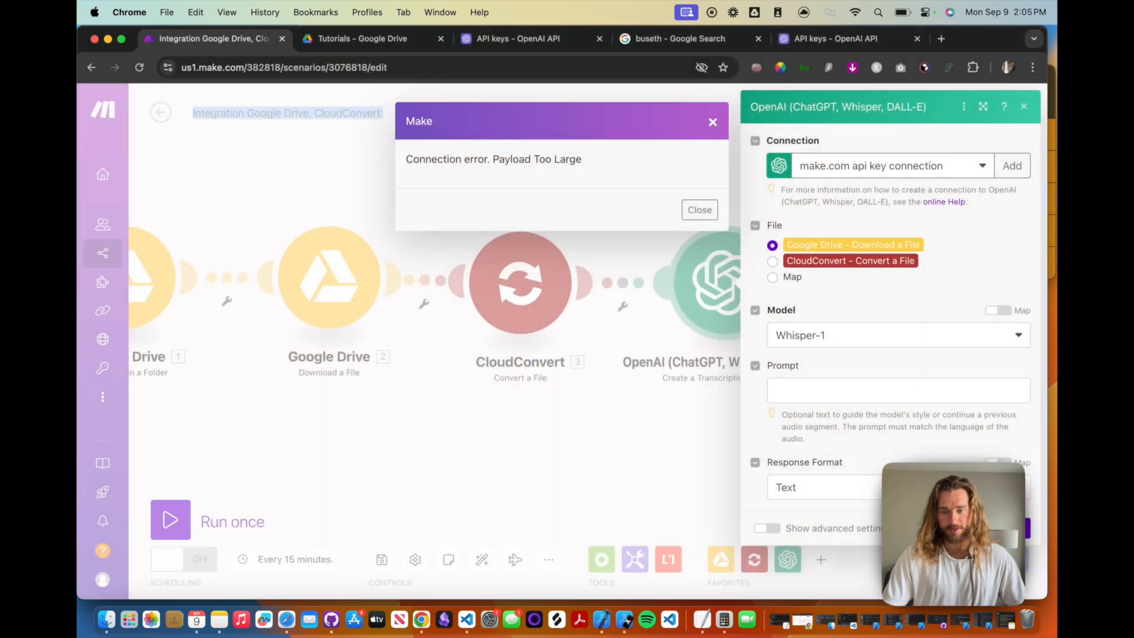
{"action": "left_click", "coordinate": [1032, 533]}
{"action": "left_click", "coordinate": [1032, 533]}
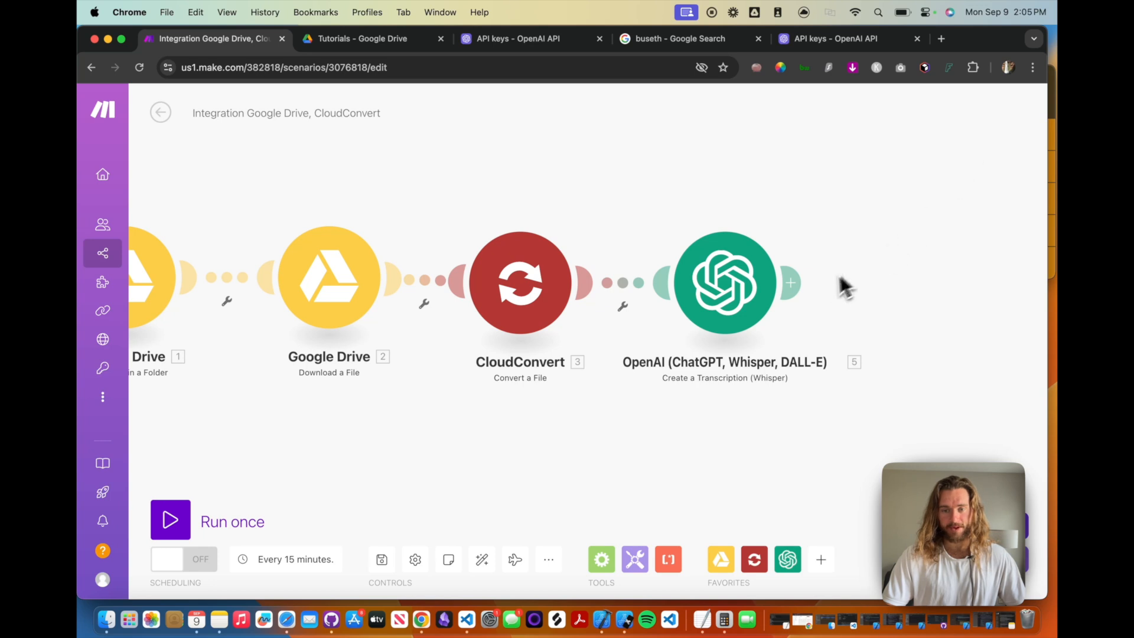
Step: Run the whole scenario once, checking the upload in the Google Drive Tutorials folder during the run
{"action": "left_click", "coordinate": [790, 283]}
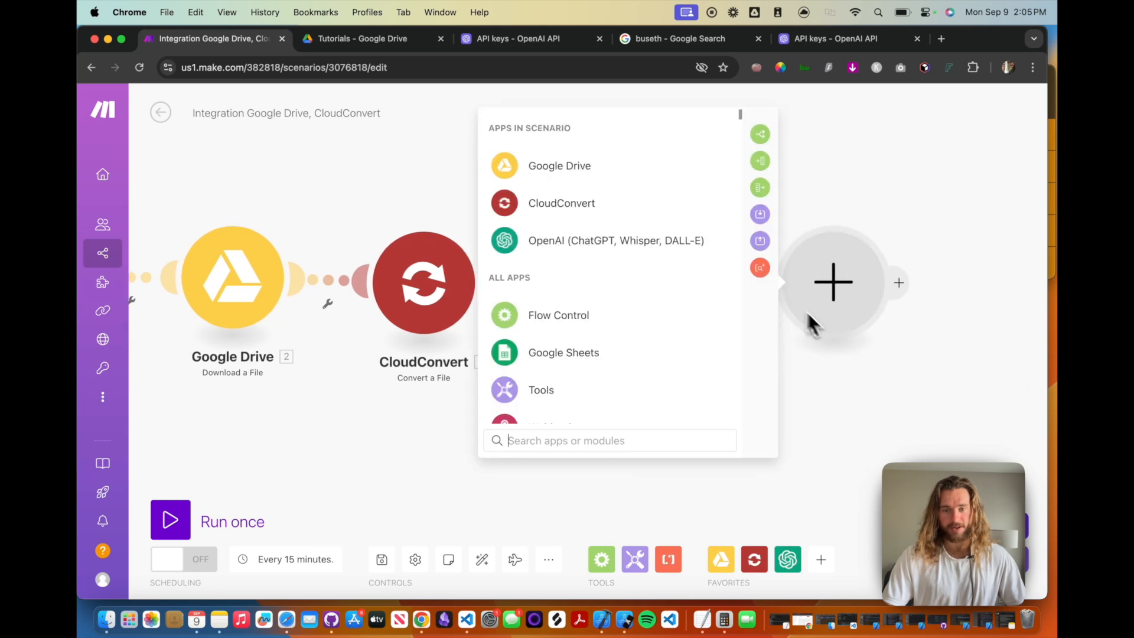
{"action": "left_click", "coordinate": [862, 379]}
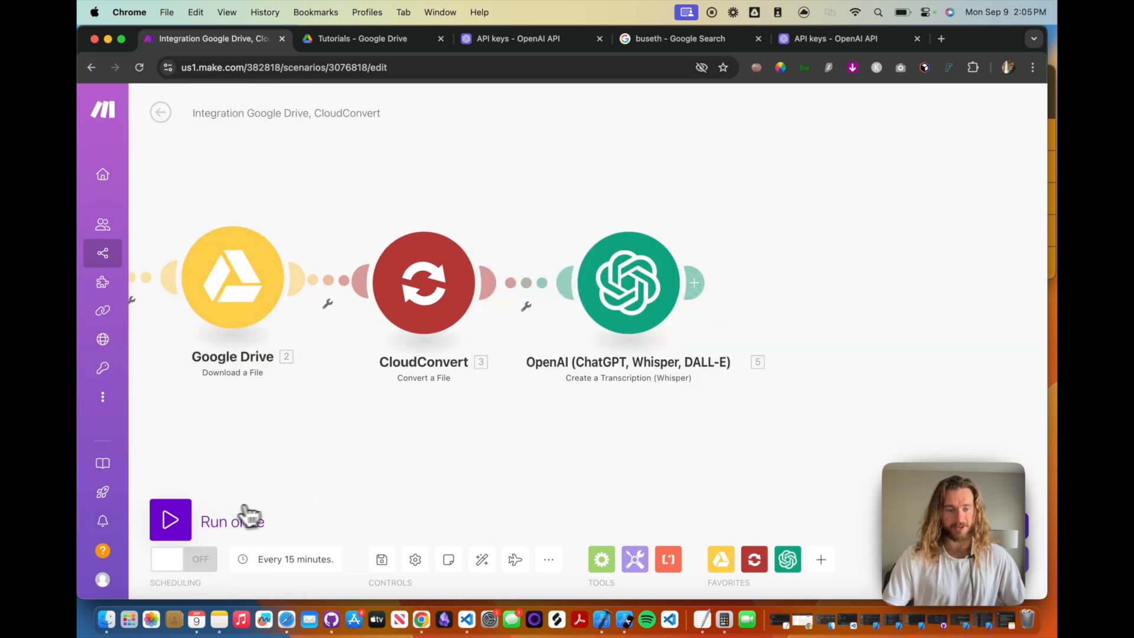
{"action": "left_click", "coordinate": [192, 520]}
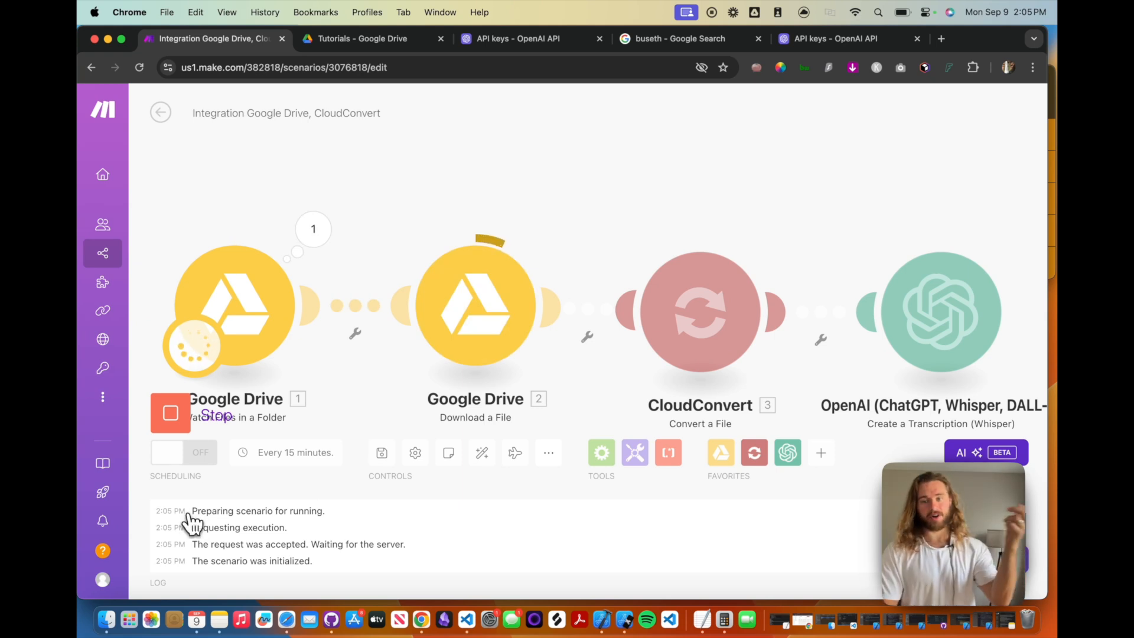
{"action": "left_click", "coordinate": [394, 41]}
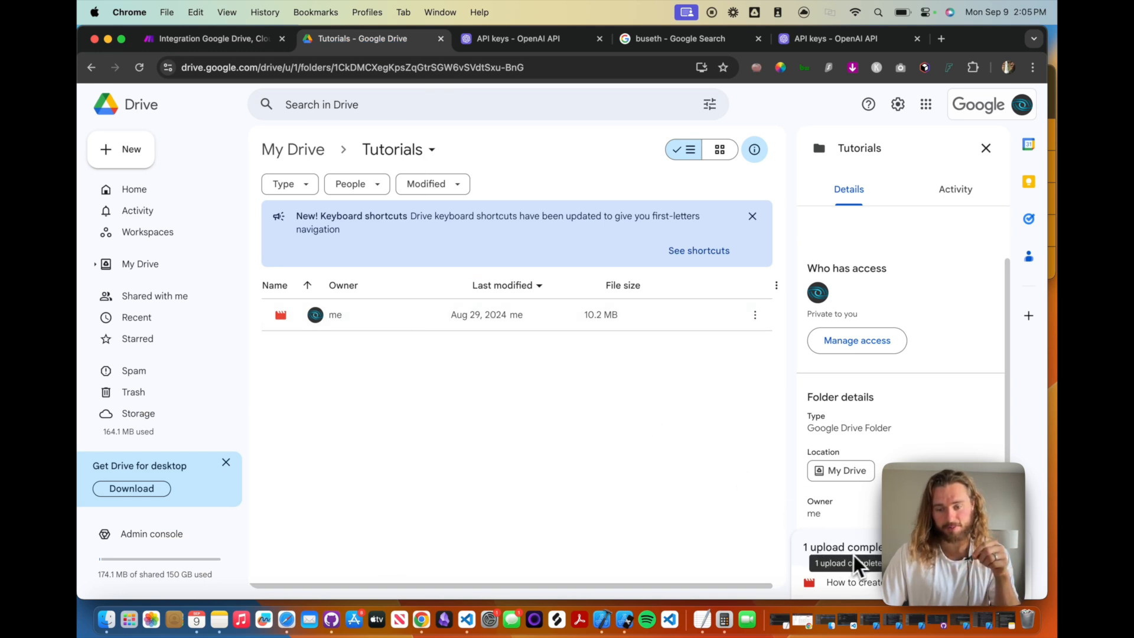
{"action": "left_click", "coordinate": [178, 37]}
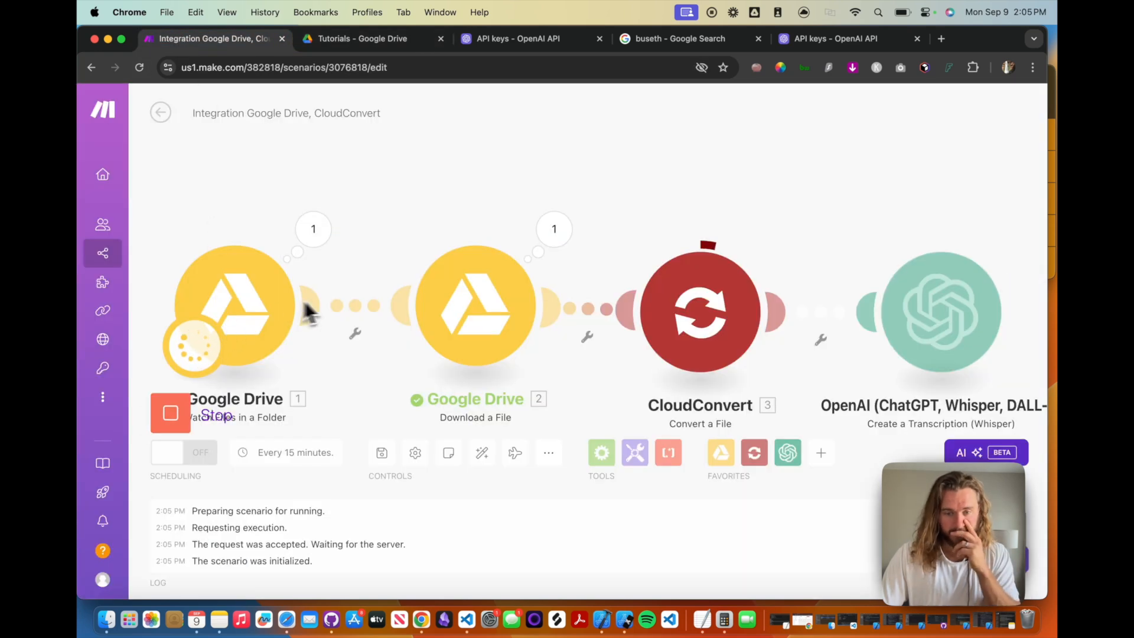
{"action": "scroll", "coordinate": [694, 208], "scroll_direction": "down", "scroll_amount": 2}
{"action": "scroll", "coordinate": [747, 206], "scroll_direction": "right", "scroll_amount": 5}
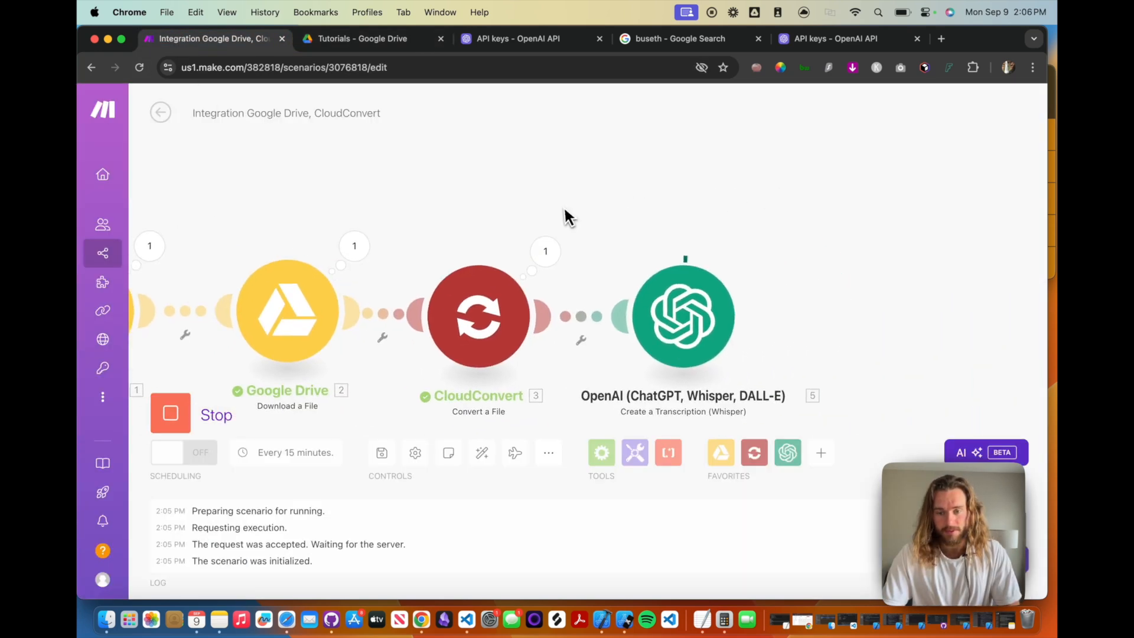
{"action": "scroll", "coordinate": [770, 269], "scroll_direction": "right", "scroll_amount": 5}
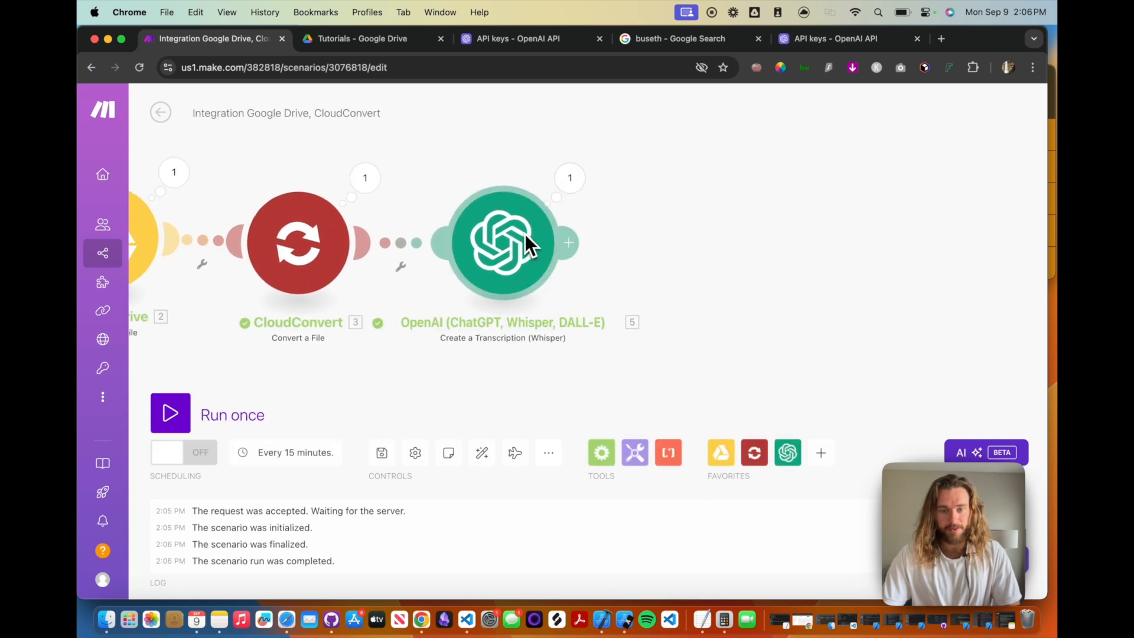
Step: Examine the transcription module's run results, including its input file data and the full output text
{"action": "left_click", "coordinate": [568, 179]}
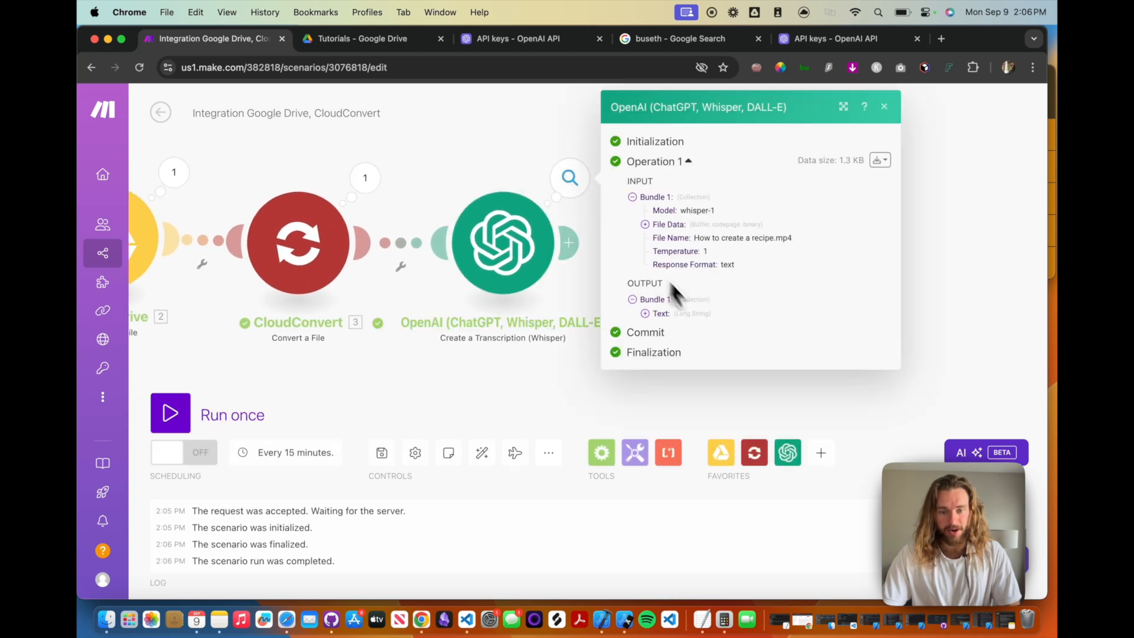
{"action": "left_click", "coordinate": [647, 225]}
{"action": "left_click", "coordinate": [647, 225]}
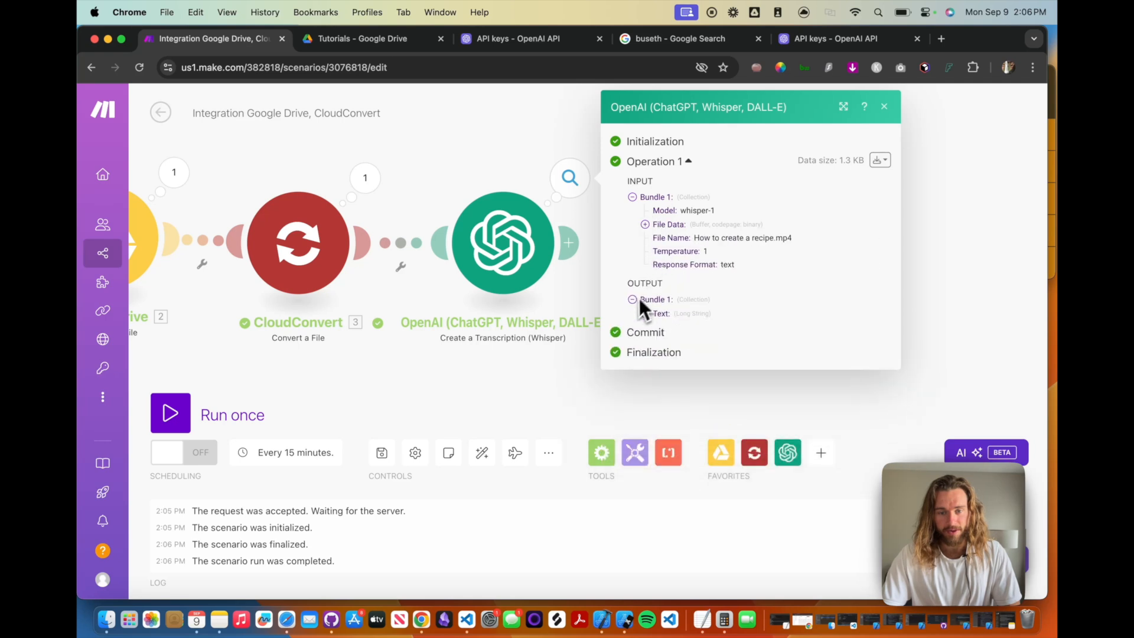
{"action": "left_click", "coordinate": [645, 313]}
{"action": "scroll", "coordinate": [708, 354], "scroll_direction": "down", "scroll_amount": 2}
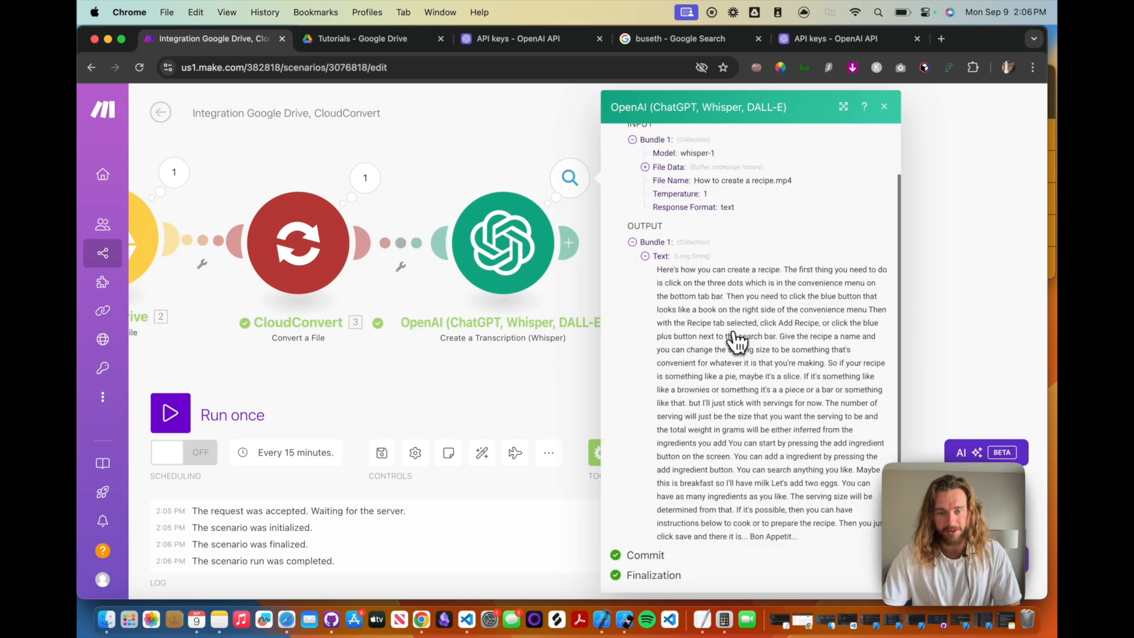
{"action": "left_click", "coordinate": [998, 369]}
{"action": "left_click", "coordinate": [570, 243]}
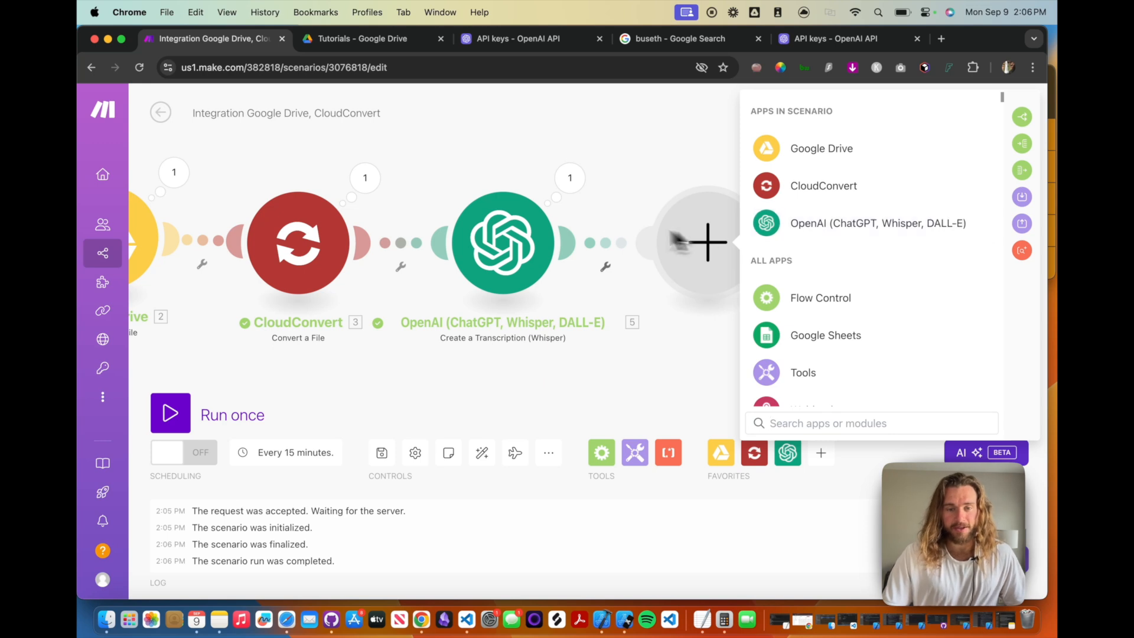
{"action": "left_click", "coordinate": [583, 198]}
{"action": "left_click", "coordinate": [923, 324]}
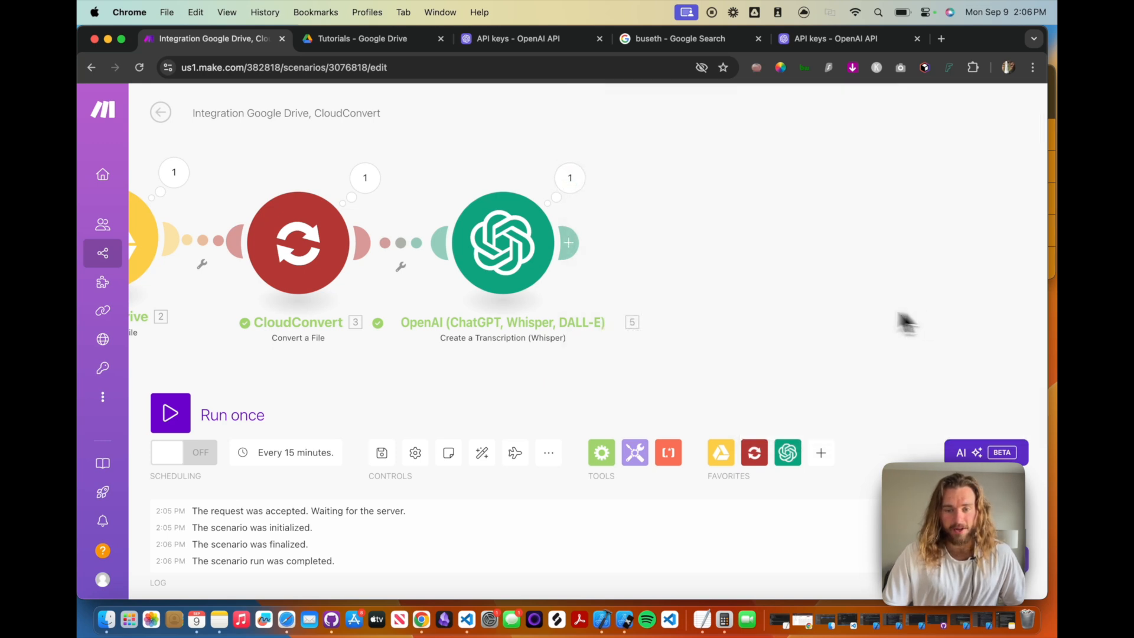
Step: Add an OpenAI Create a Completion (Prompt) module after the transcription module, searching the apps for "chatgpt"
{"action": "left_click", "coordinate": [570, 243]}
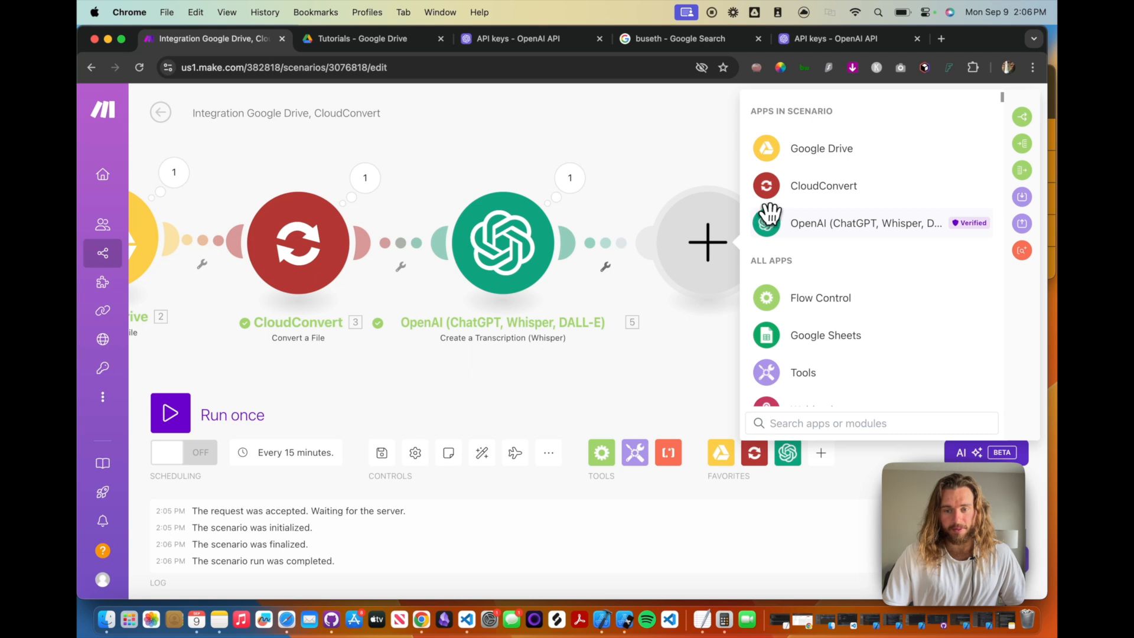
{"action": "type", "text": "chatgpt"}
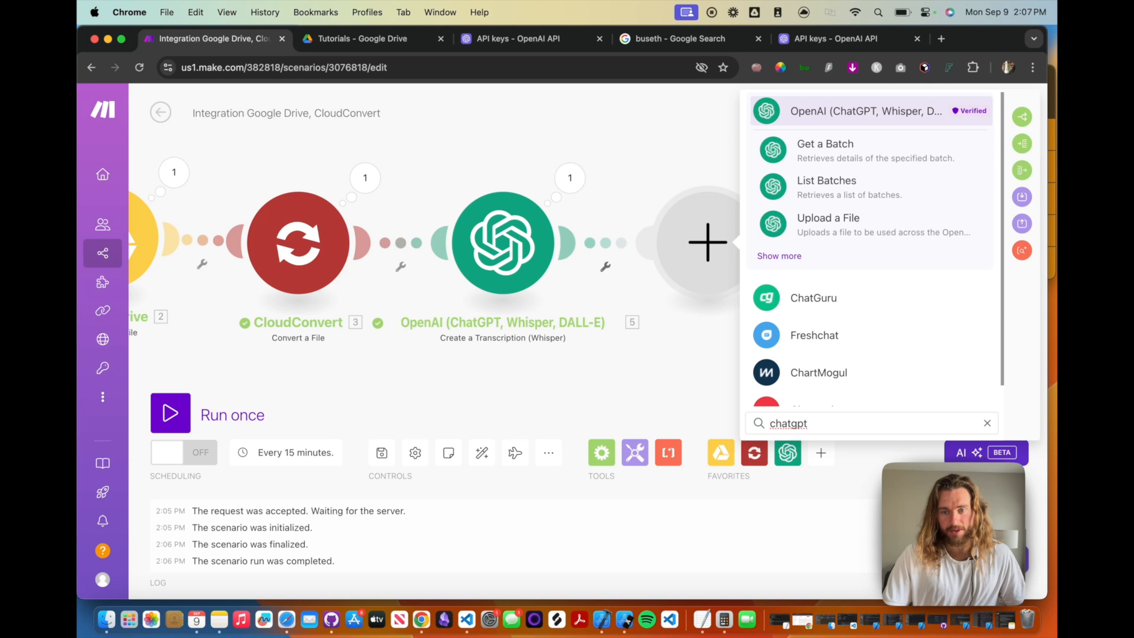
{"action": "left_click", "coordinate": [805, 111]}
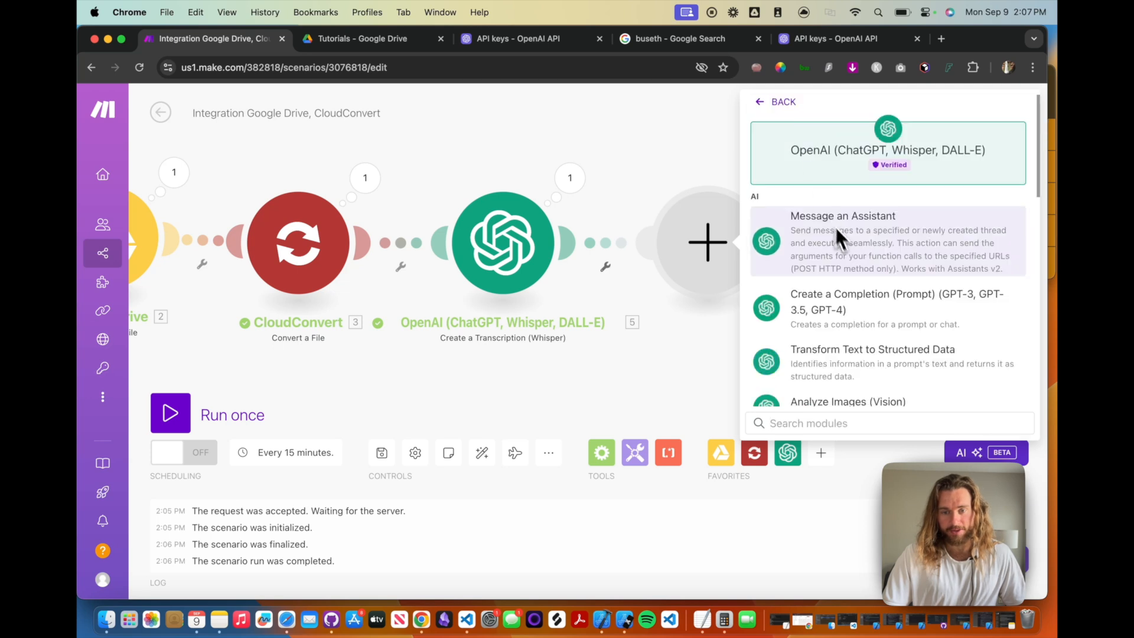
{"action": "scroll", "coordinate": [854, 262], "scroll_direction": "down", "scroll_amount": 3}
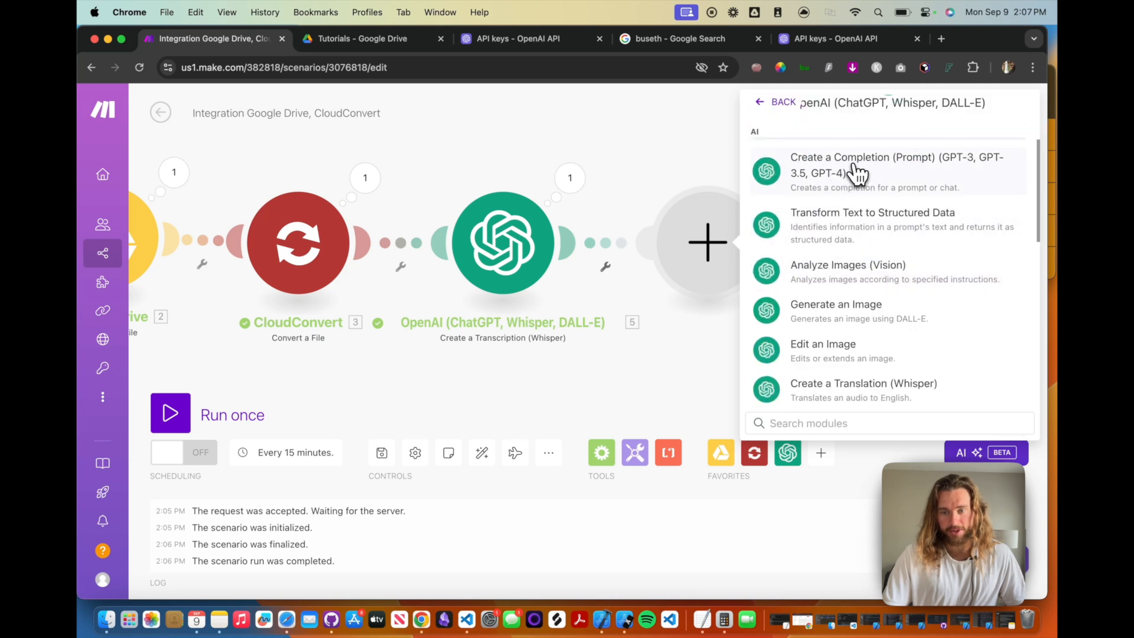
{"action": "left_click", "coordinate": [878, 175]}
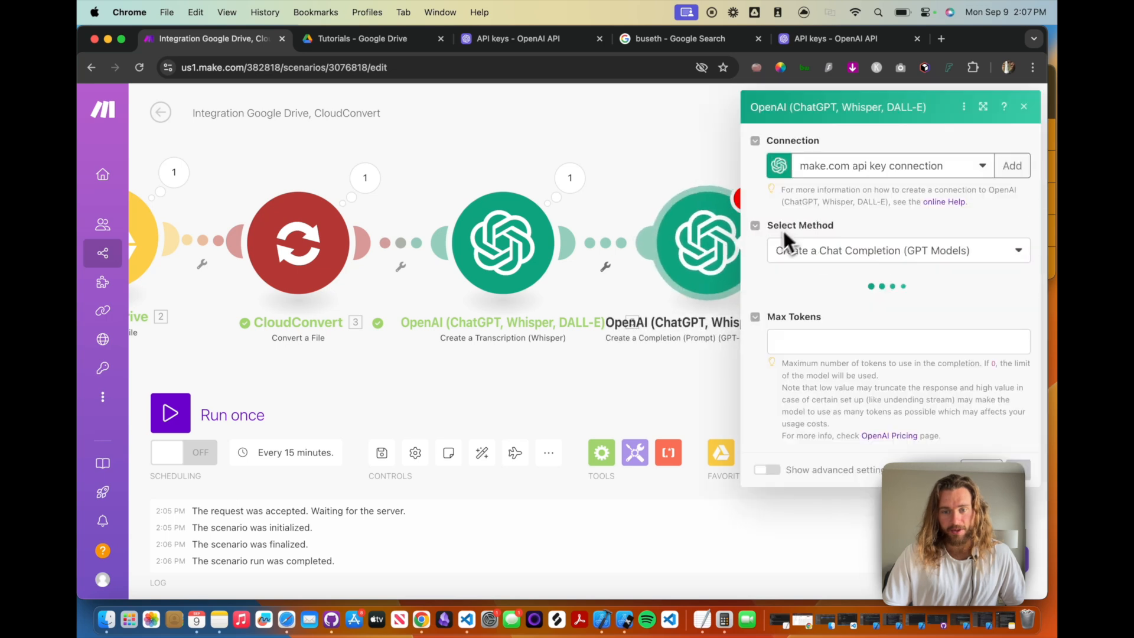
Step: Set the completion module's method to Create a Chat Completion (GPT Models) and its model to gpt-4o (system)
{"action": "left_click", "coordinate": [852, 252]}
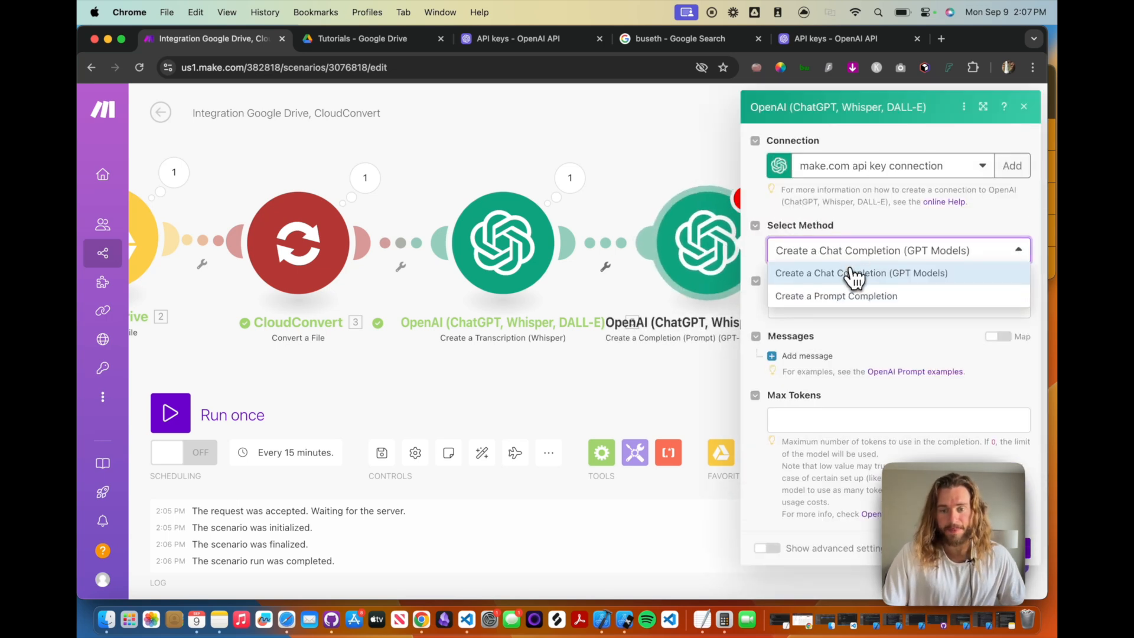
{"action": "left_click", "coordinate": [841, 274]}
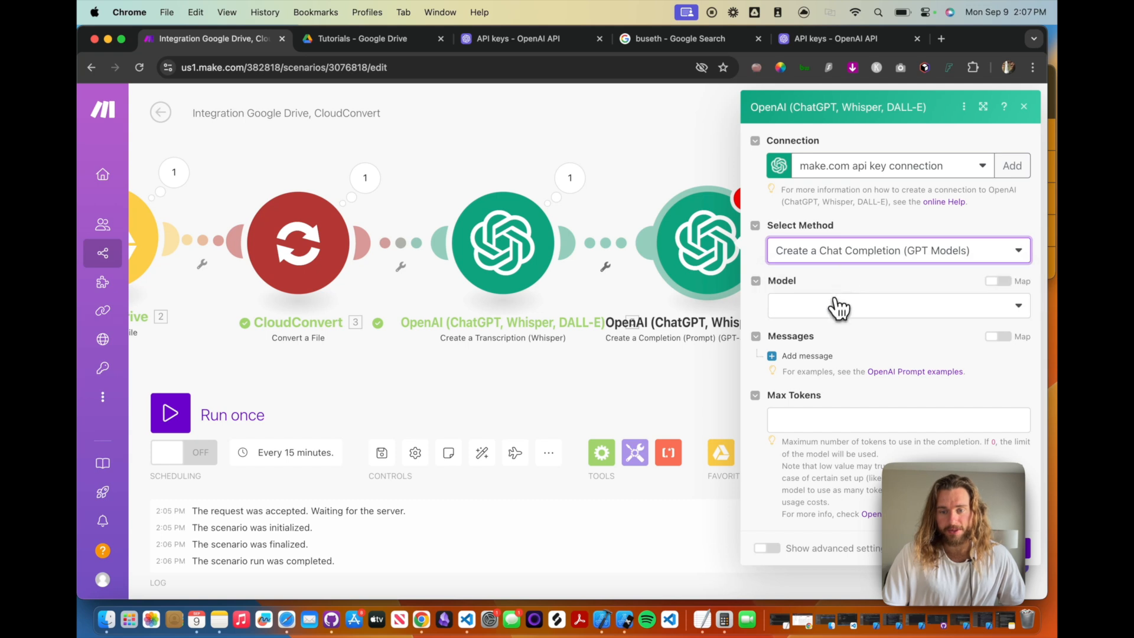
{"action": "left_click", "coordinate": [838, 306]}
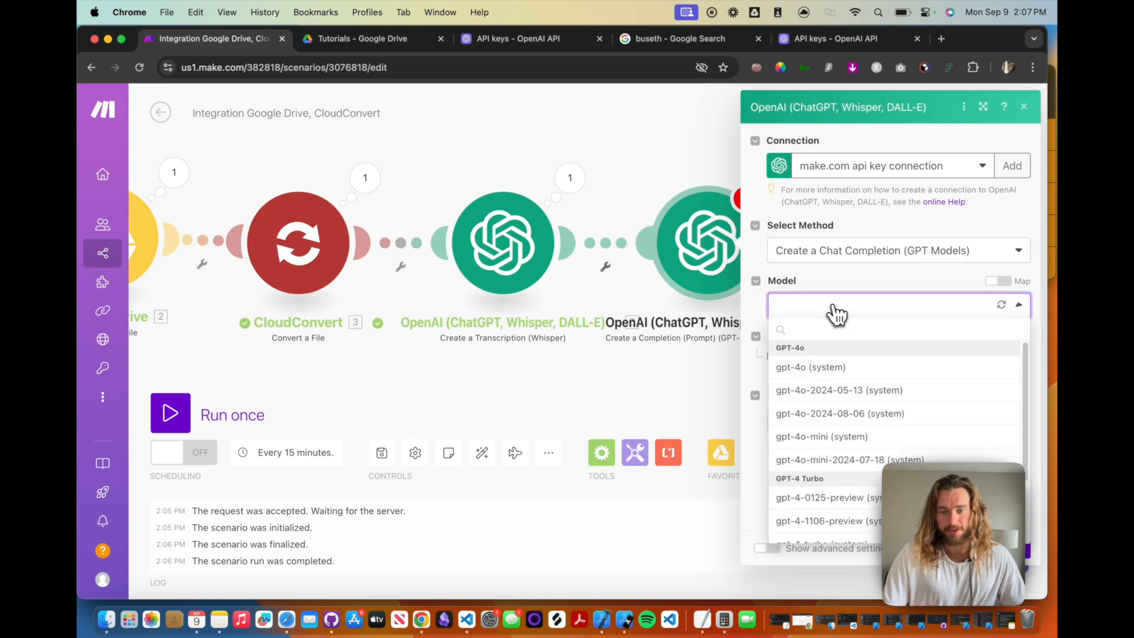
{"action": "left_click", "coordinate": [816, 369]}
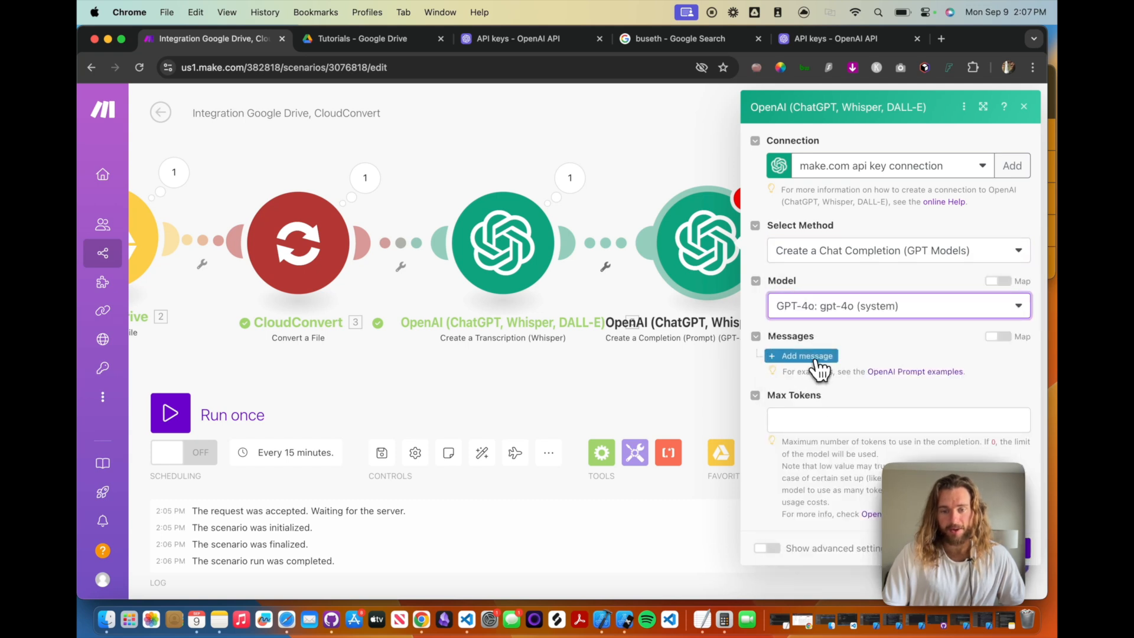
Step: Add a first message to the completion module and set its role to User
{"action": "left_click", "coordinate": [807, 356]}
{"action": "left_click", "coordinate": [821, 391]}
{"action": "left_click", "coordinate": [832, 444]}
{"action": "scroll", "coordinate": [852, 378], "scroll_direction": "down", "scroll_amount": 2}
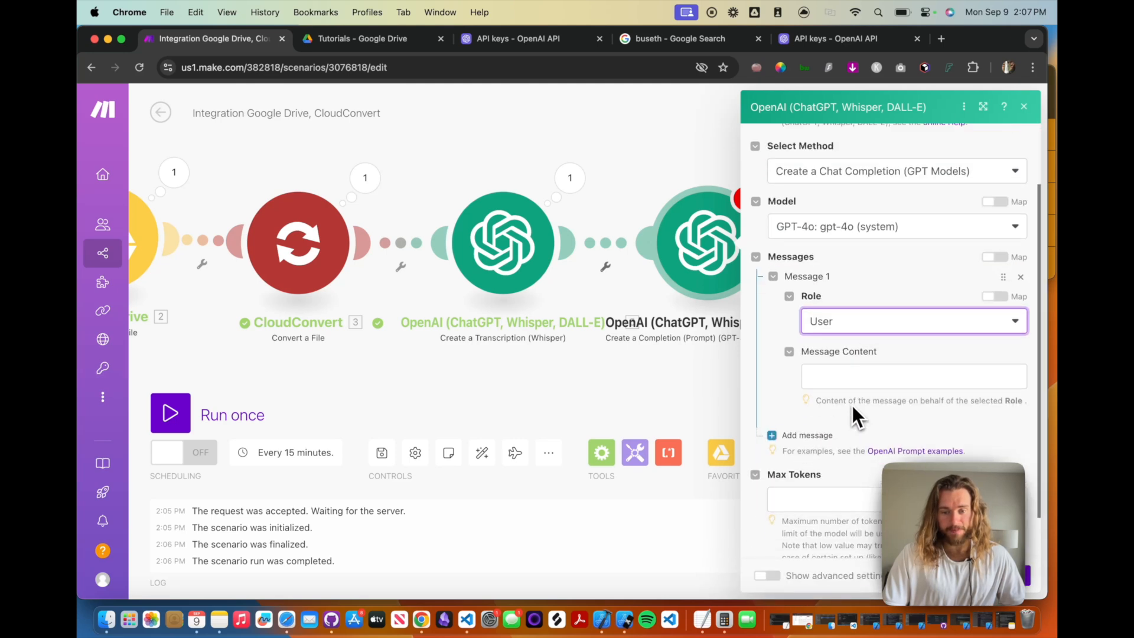
Step: Add a second message to the completion module and set its role to User
{"action": "scroll", "coordinate": [852, 405], "scroll_direction": "down", "scroll_amount": 2}
{"action": "left_click", "coordinate": [794, 390]}
{"action": "scroll", "coordinate": [833, 429], "scroll_direction": "down", "scroll_amount": 1}
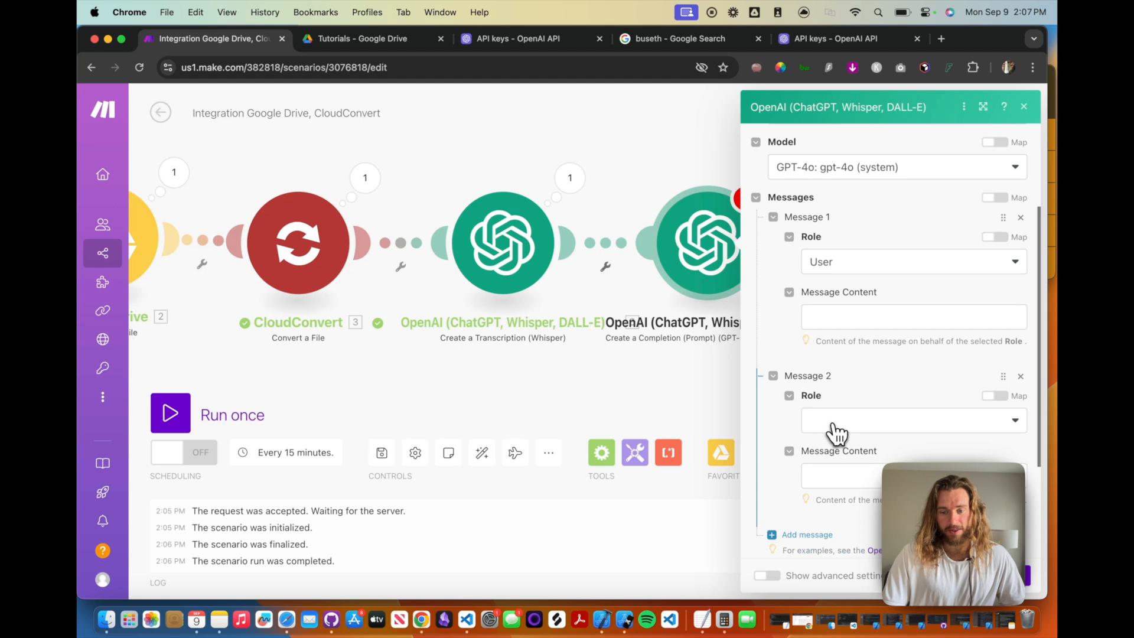
{"action": "left_click", "coordinate": [839, 420]}
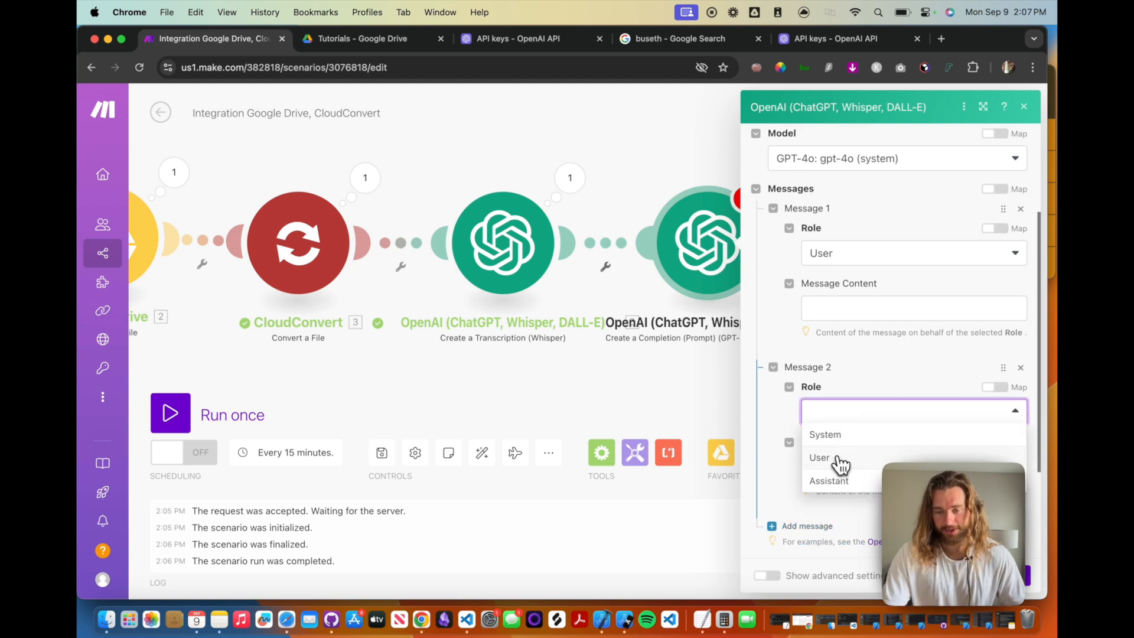
{"action": "left_click", "coordinate": [833, 457]}
{"action": "left_click", "coordinate": [847, 420]}
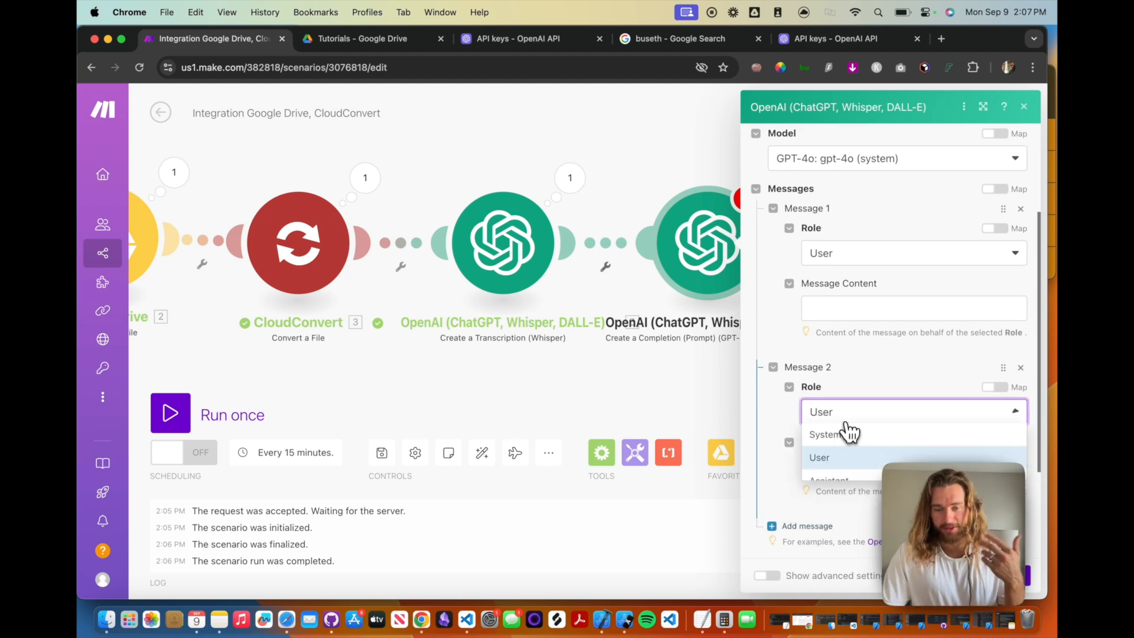
{"action": "left_click", "coordinate": [849, 417]}
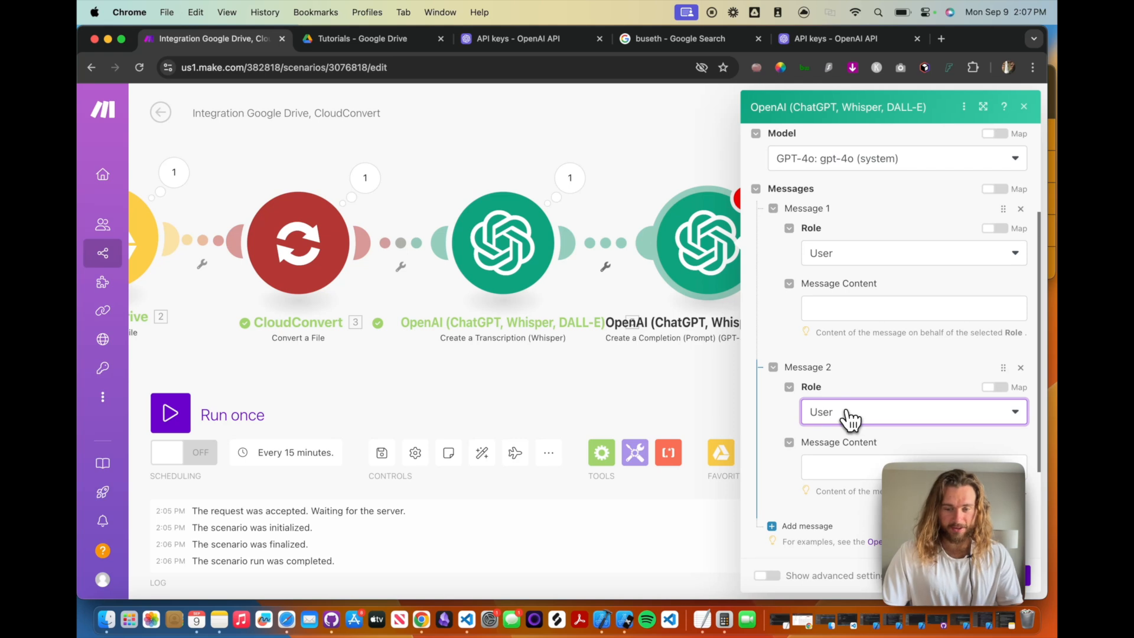
{"action": "scroll", "coordinate": [853, 416], "scroll_direction": "down", "scroll_amount": 1}
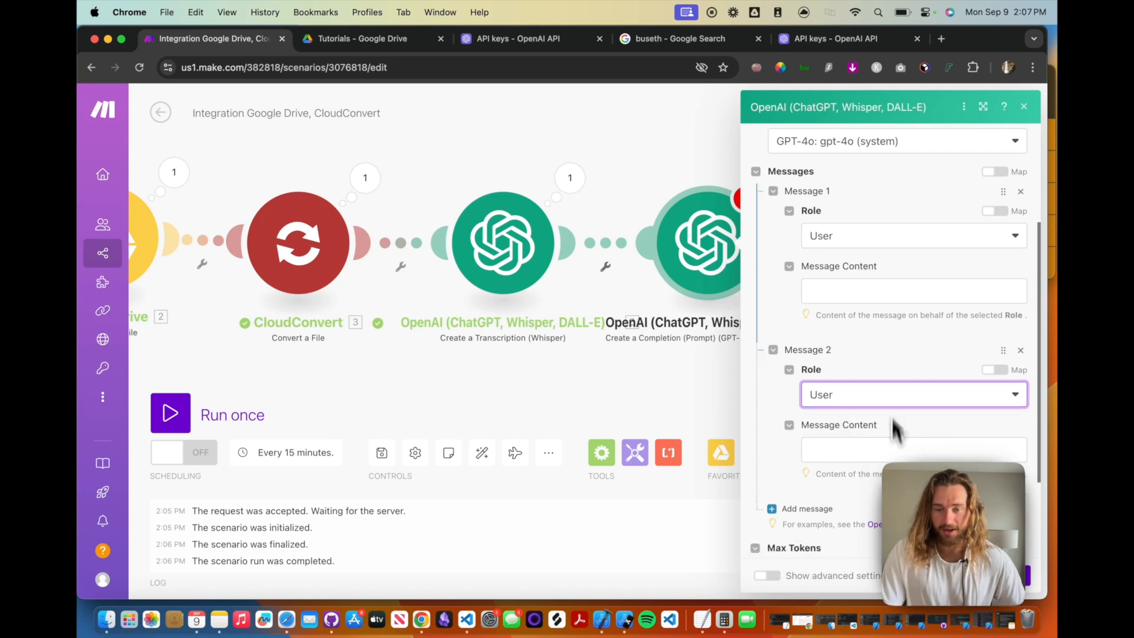
Step: Paste the prompt for turning a video tutorial transcription into a structured markdown help article into Message 1's content
{"action": "left_click", "coordinate": [849, 289]}
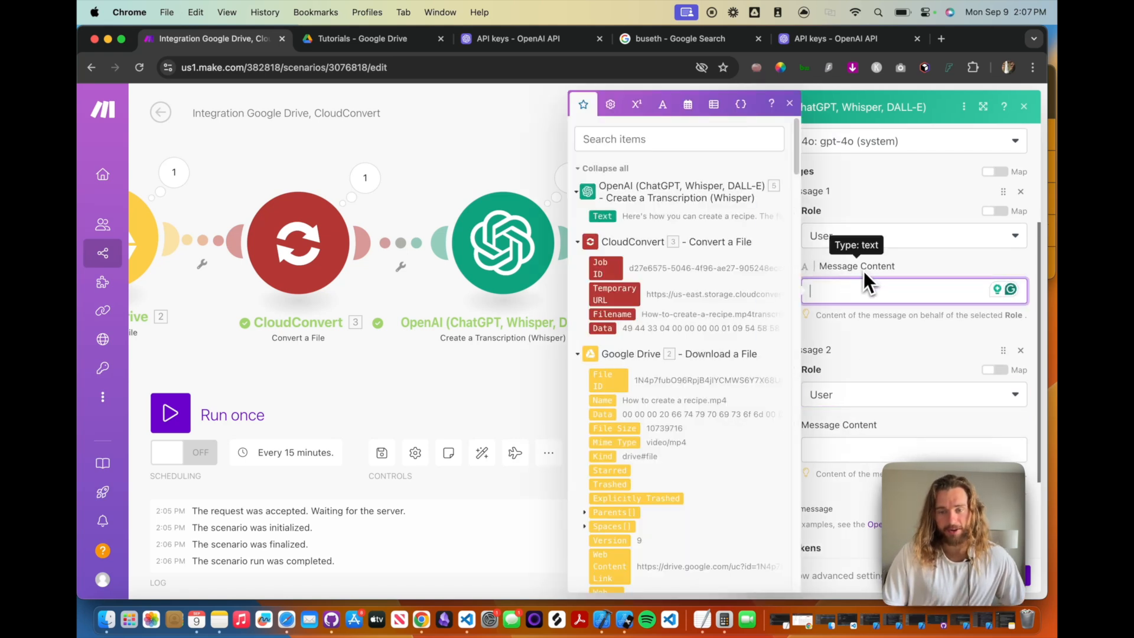
{"action": "left_click", "coordinate": [880, 266]}
{"action": "left_click", "coordinate": [896, 289]}
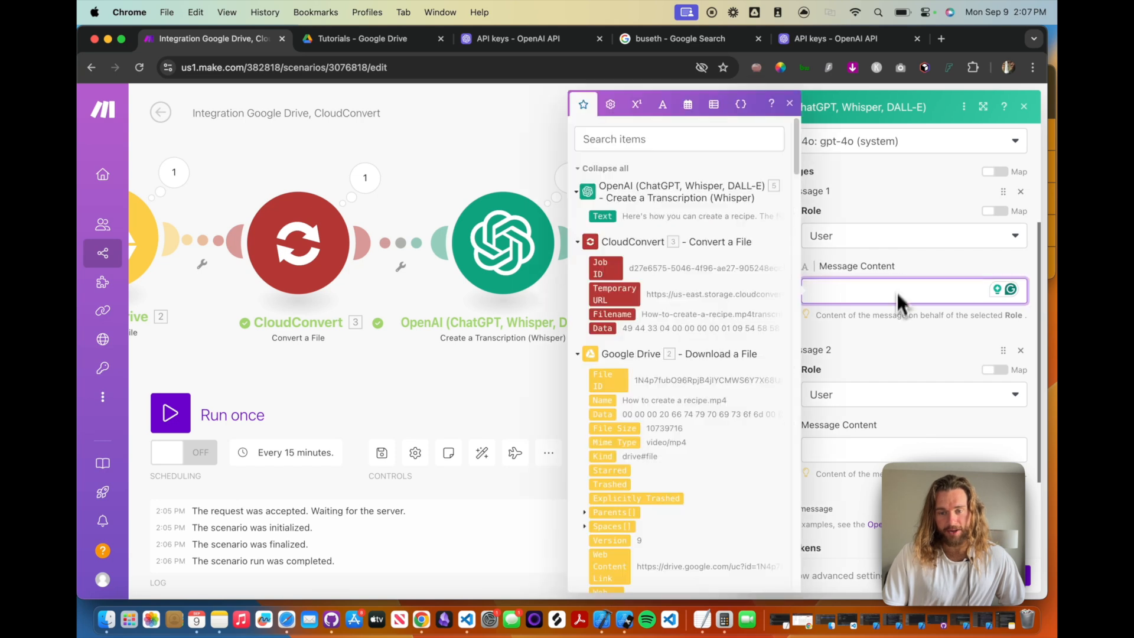
{"action": "left_click", "coordinate": [855, 450]}
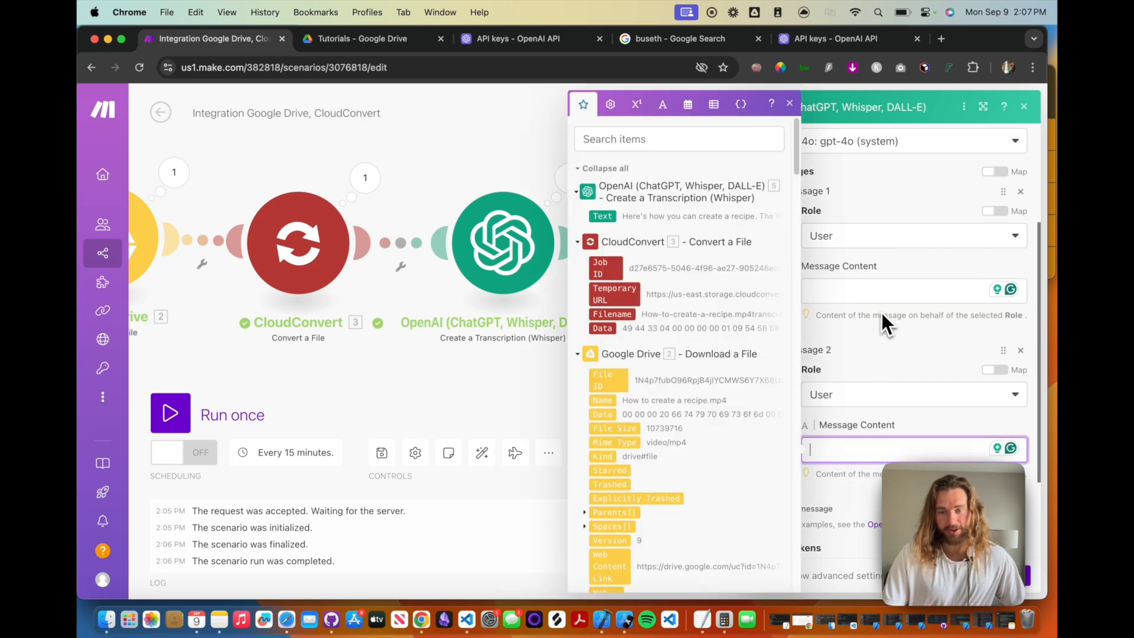
{"action": "left_click", "coordinate": [901, 269]}
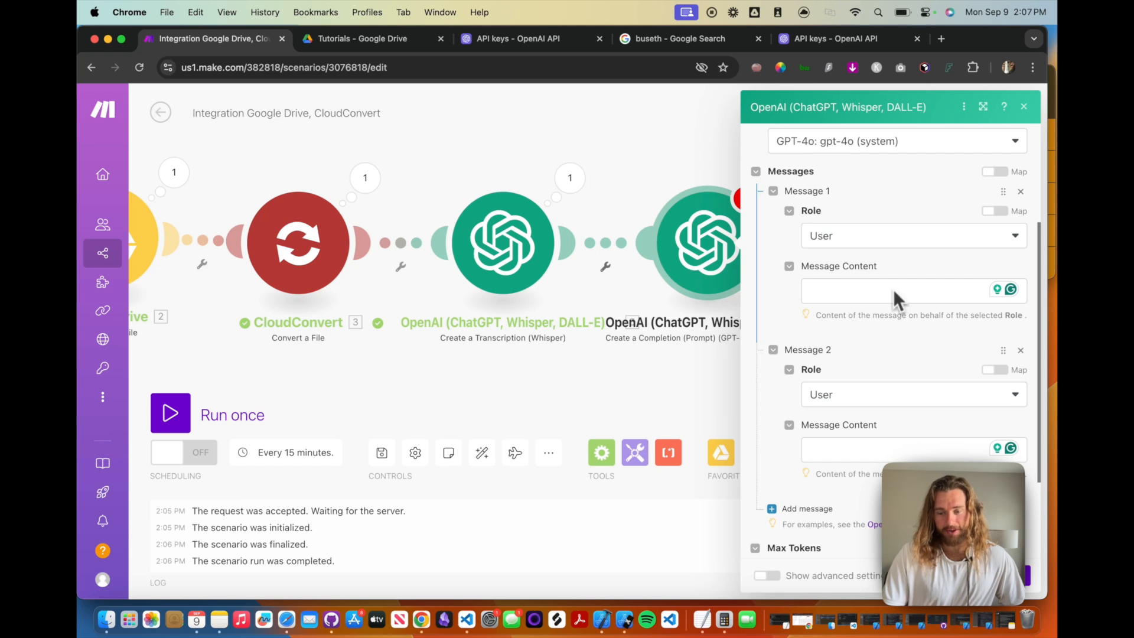
{"action": "left_click", "coordinate": [873, 303]}
{"action": "key", "text": "super+v"}
{"action": "left_click_drag", "start_coordinate": [878, 323], "coordinate": [876, 254]}
{"action": "left_click", "coordinate": [890, 307]}
{"action": "scroll", "coordinate": [891, 311], "scroll_direction": "up", "scroll_amount": 3}
{"action": "scroll", "coordinate": [891, 311], "scroll_direction": "up", "scroll_amount": 6}
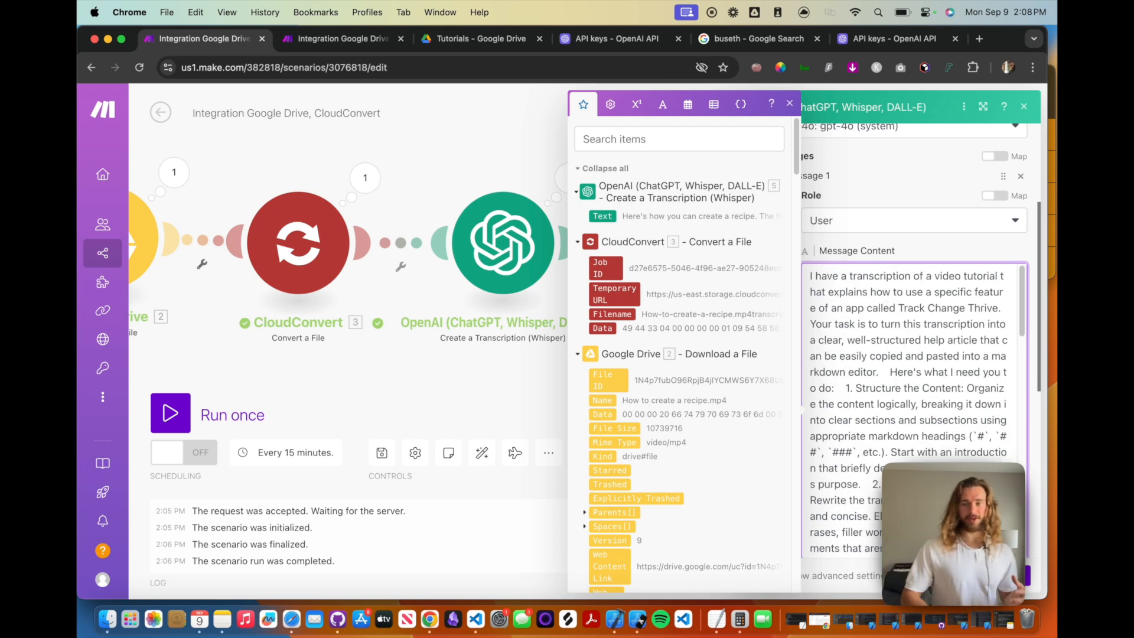
Step: Read through the Message 1 prompt, including its numbered instructions, call-to-action links and target article format
{"action": "scroll", "coordinate": [890, 311], "scroll_direction": "down", "scroll_amount": 2}
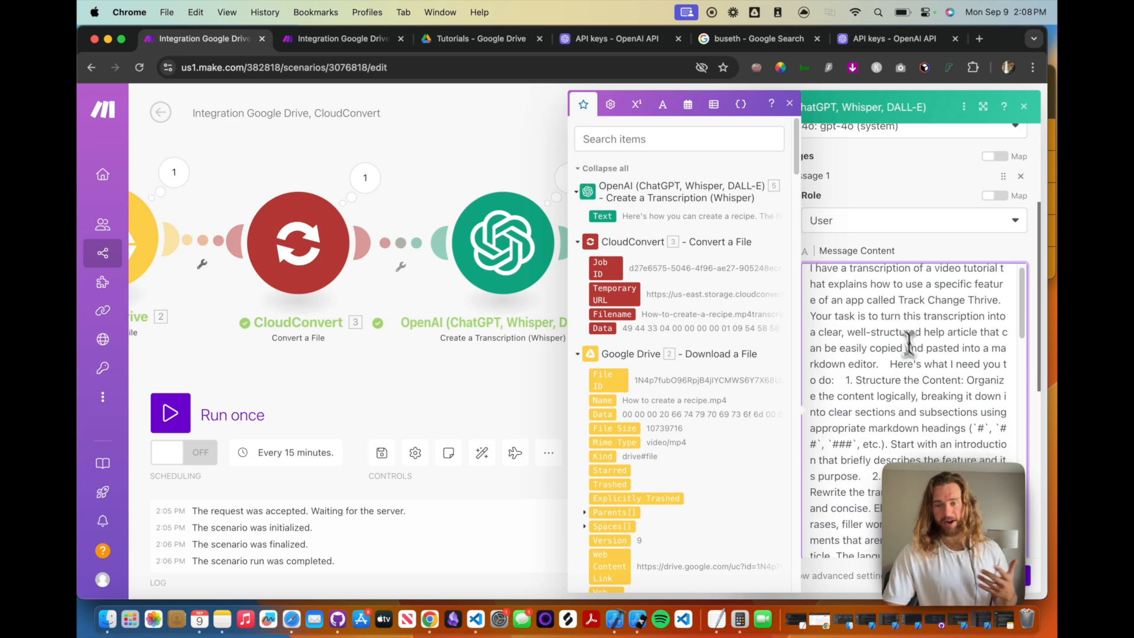
{"action": "scroll", "coordinate": [917, 366], "scroll_direction": "down", "scroll_amount": 2}
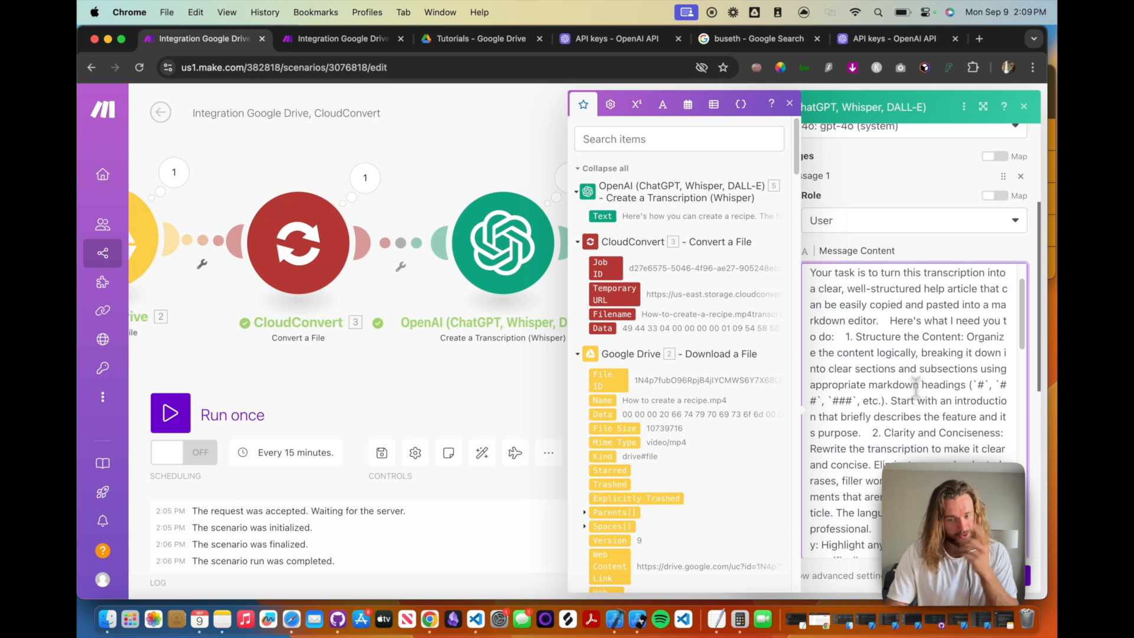
{"action": "scroll", "coordinate": [915, 389], "scroll_direction": "down", "scroll_amount": 4}
{"action": "scroll", "coordinate": [909, 407], "scroll_direction": "down", "scroll_amount": 2}
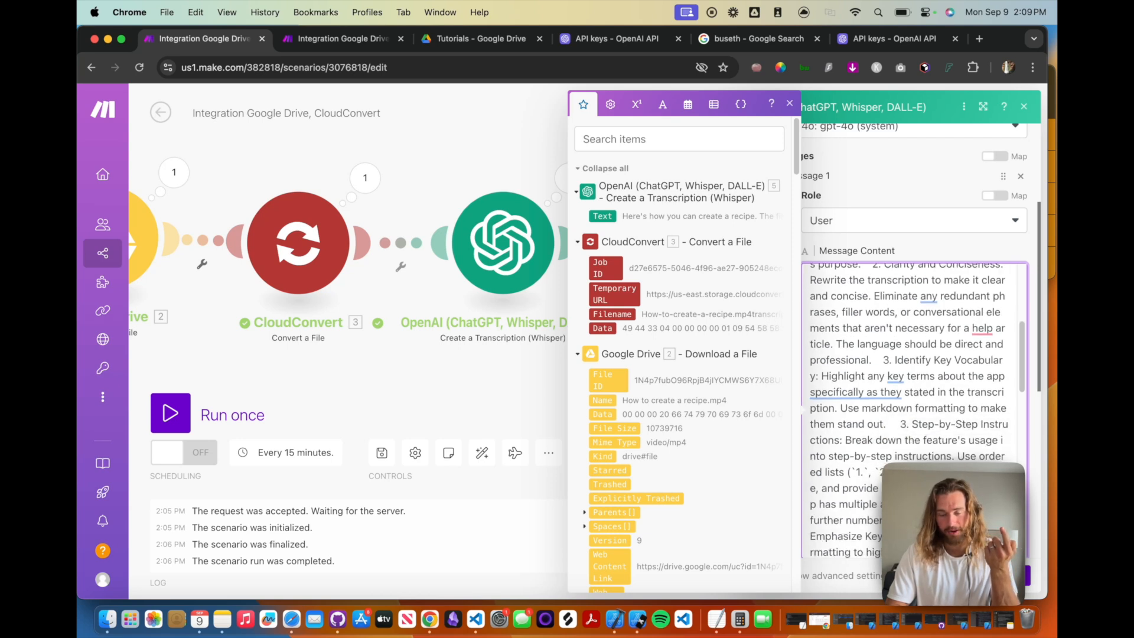
{"action": "scroll", "coordinate": [915, 387], "scroll_direction": "down", "scroll_amount": 10}
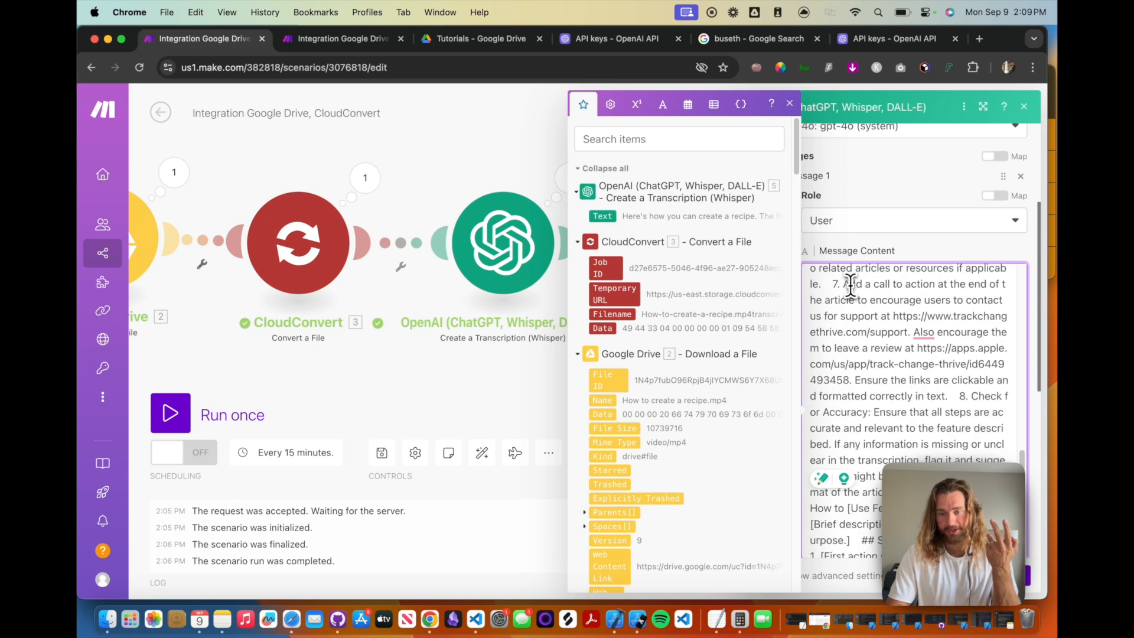
{"action": "left_click_drag", "start_coordinate": [843, 284], "coordinate": [980, 375]}
{"action": "left_click", "coordinate": [980, 375]}
{"action": "scroll", "coordinate": [972, 394], "scroll_direction": "down", "scroll_amount": 1}
{"action": "scroll", "coordinate": [972, 394], "scroll_direction": "up", "scroll_amount": 5}
{"action": "scroll", "coordinate": [913, 407], "scroll_direction": "up", "scroll_amount": 2}
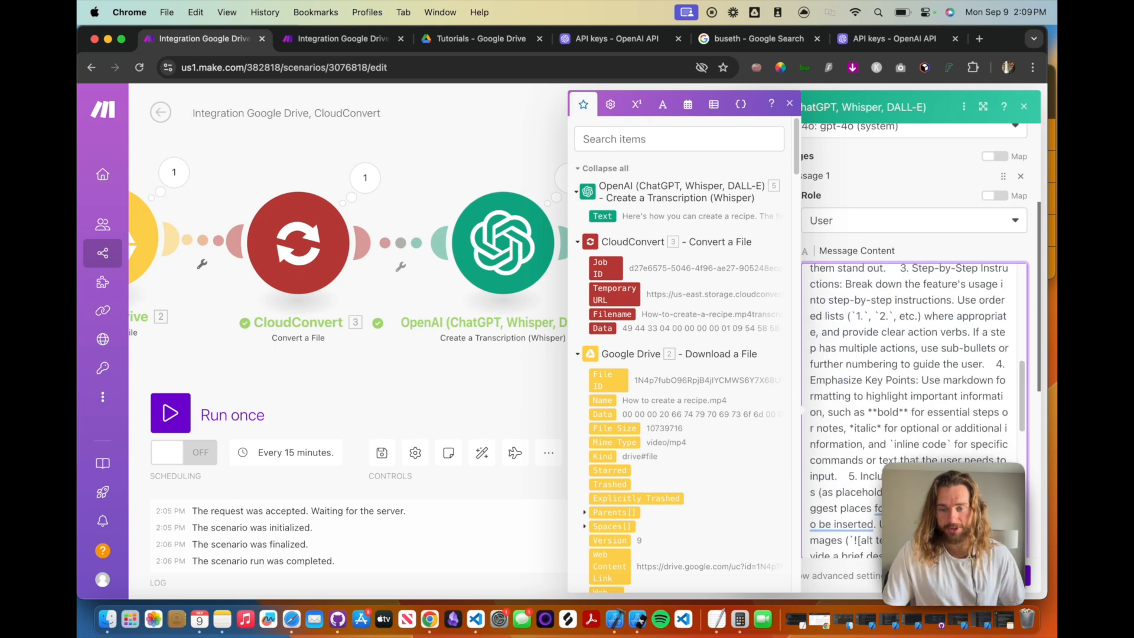
{"action": "scroll", "coordinate": [913, 407], "scroll_direction": "up", "scroll_amount": 1}
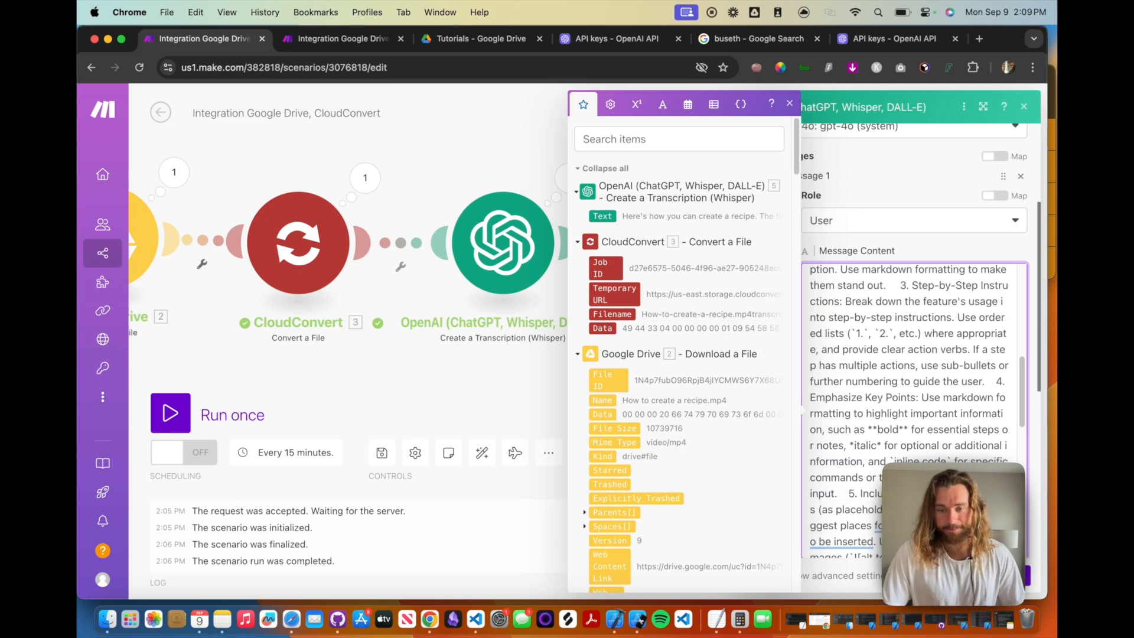
{"action": "scroll", "coordinate": [853, 345], "scroll_direction": "down", "scroll_amount": 1}
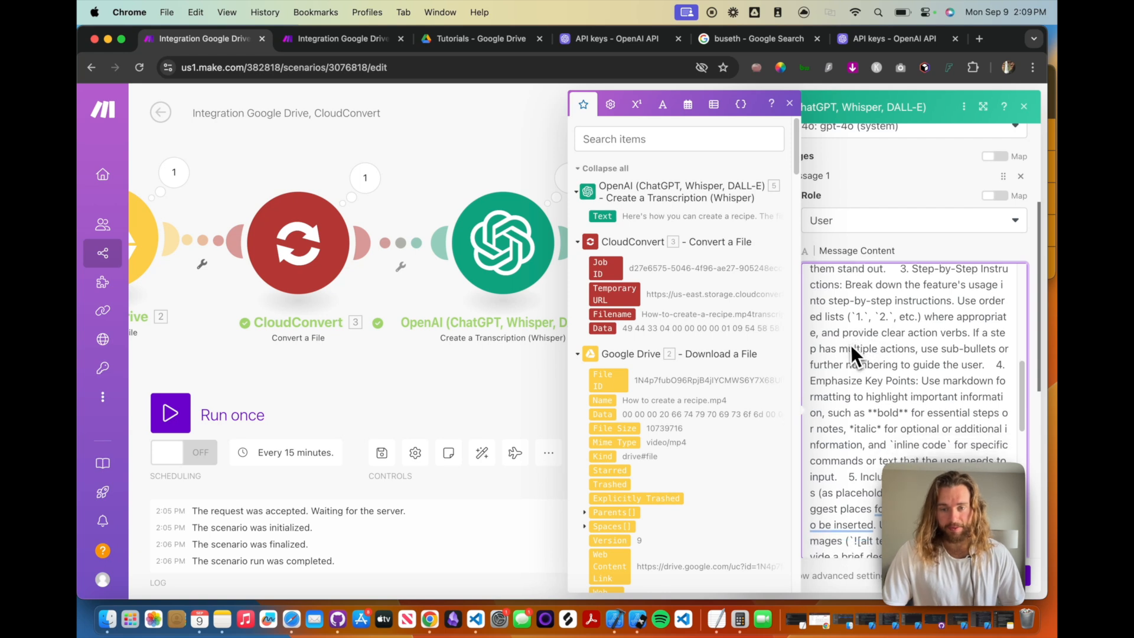
{"action": "left_click", "coordinate": [886, 259]}
{"action": "scroll", "coordinate": [856, 402], "scroll_direction": "down", "scroll_amount": 10}
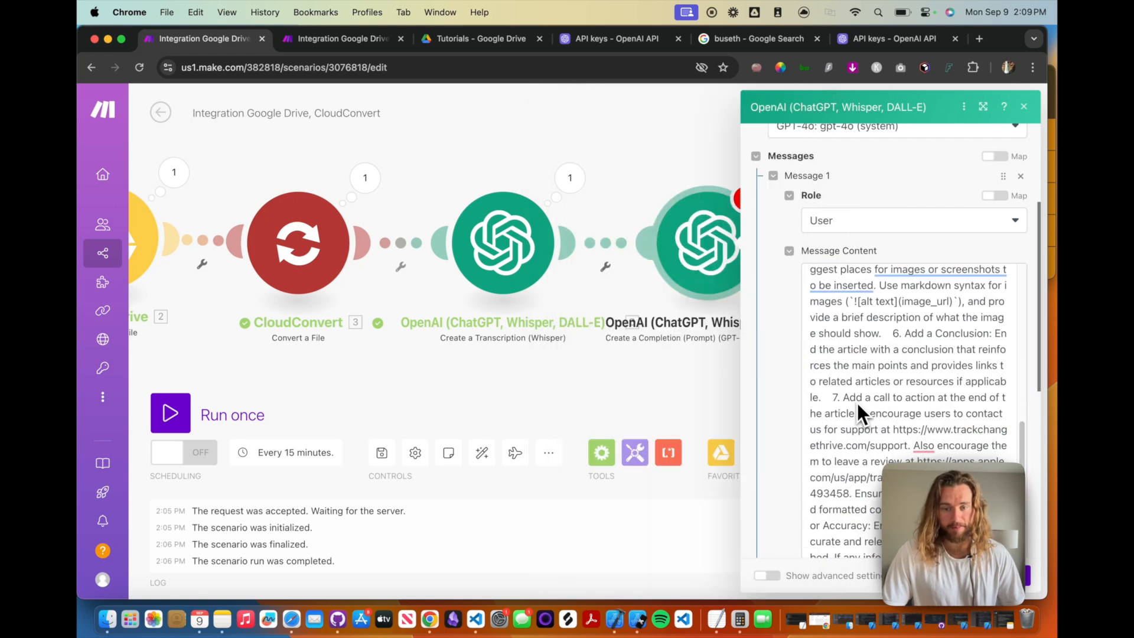
Step: Fill Message 2's content with "Here is a transcription. Please send me the article:" copied from the other scenario, plus the transcription module's Text output
{"action": "left_click", "coordinate": [339, 39]}
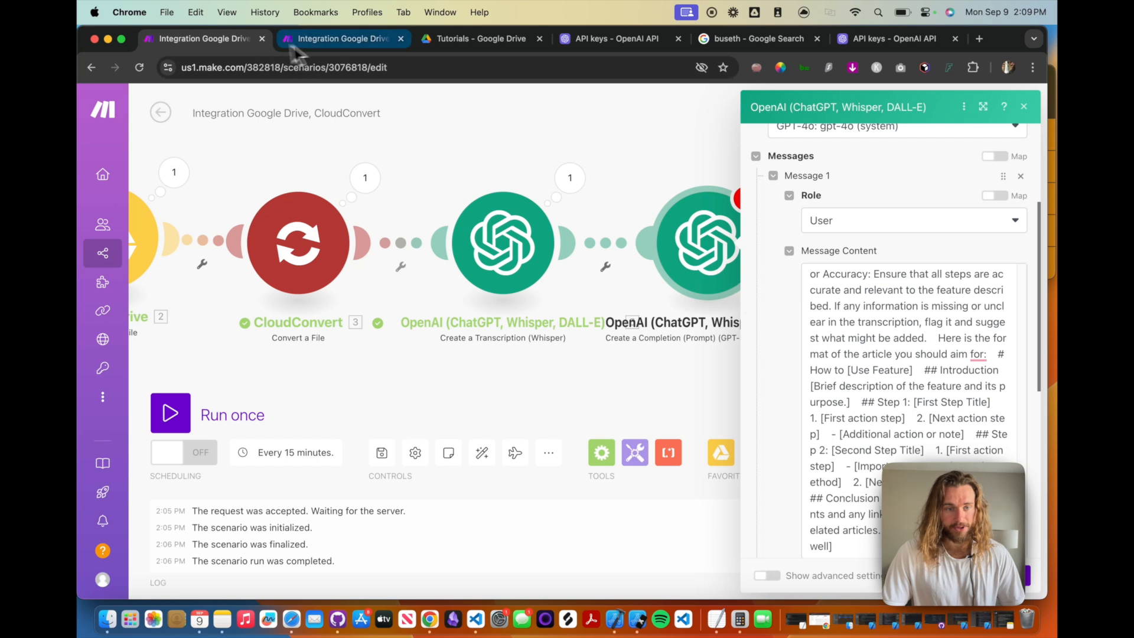
{"action": "scroll", "coordinate": [525, 330], "scroll_direction": "down", "scroll_amount": 5}
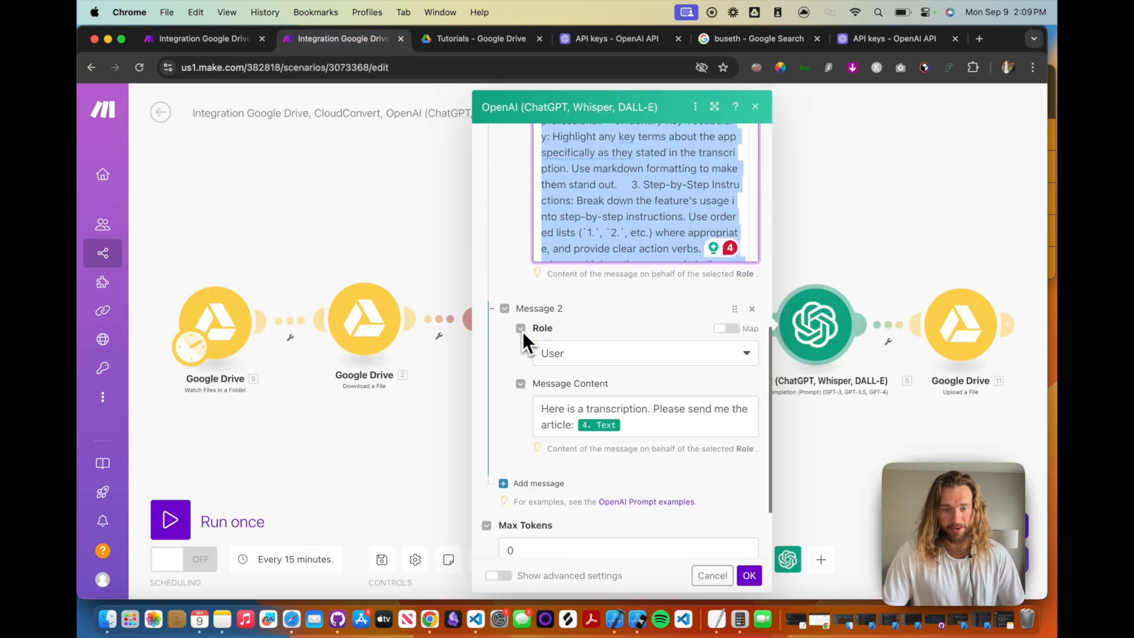
{"action": "left_click", "coordinate": [668, 425]}
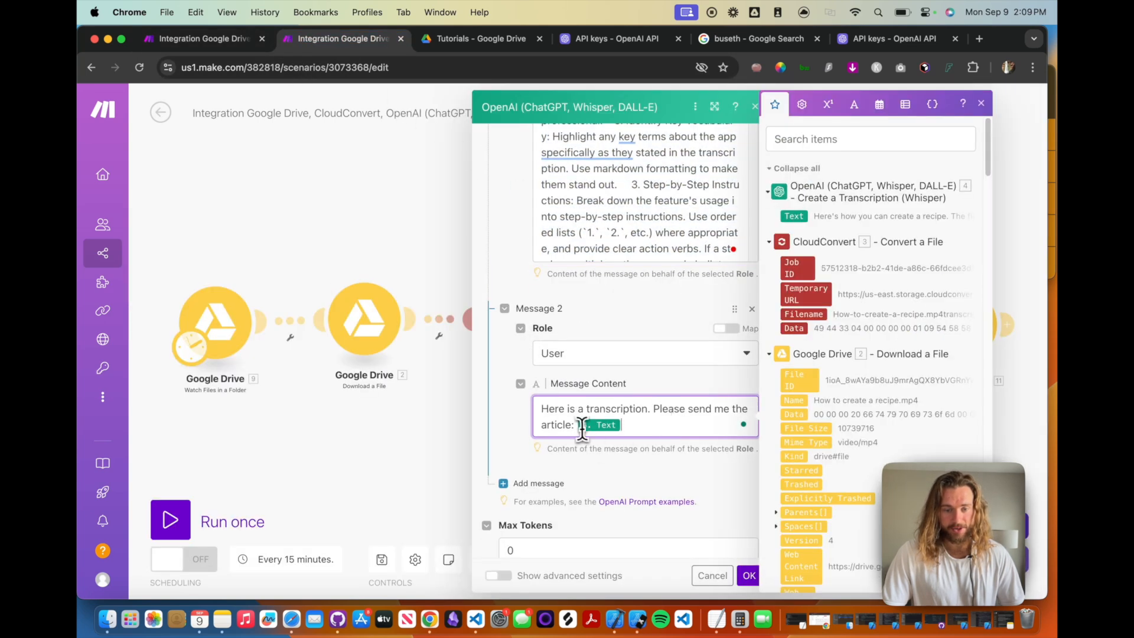
{"action": "left_click_drag", "start_coordinate": [576, 428], "coordinate": [516, 412]}
{"action": "key", "text": "super+c"}
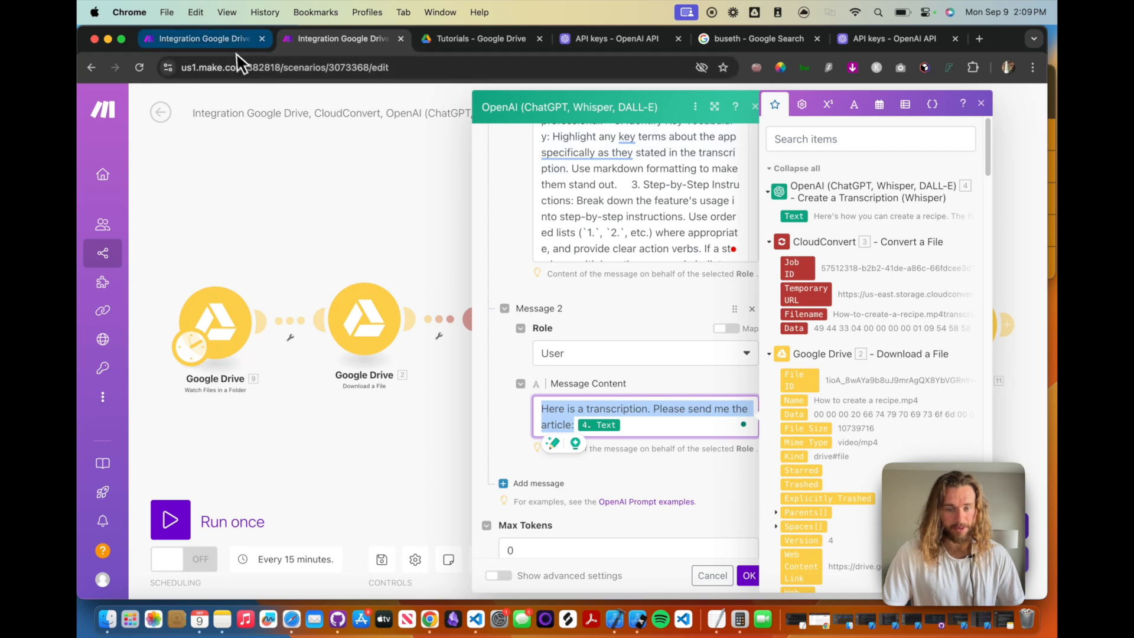
{"action": "left_click", "coordinate": [236, 39]}
{"action": "scroll", "coordinate": [859, 526], "scroll_direction": "down", "scroll_amount": 5}
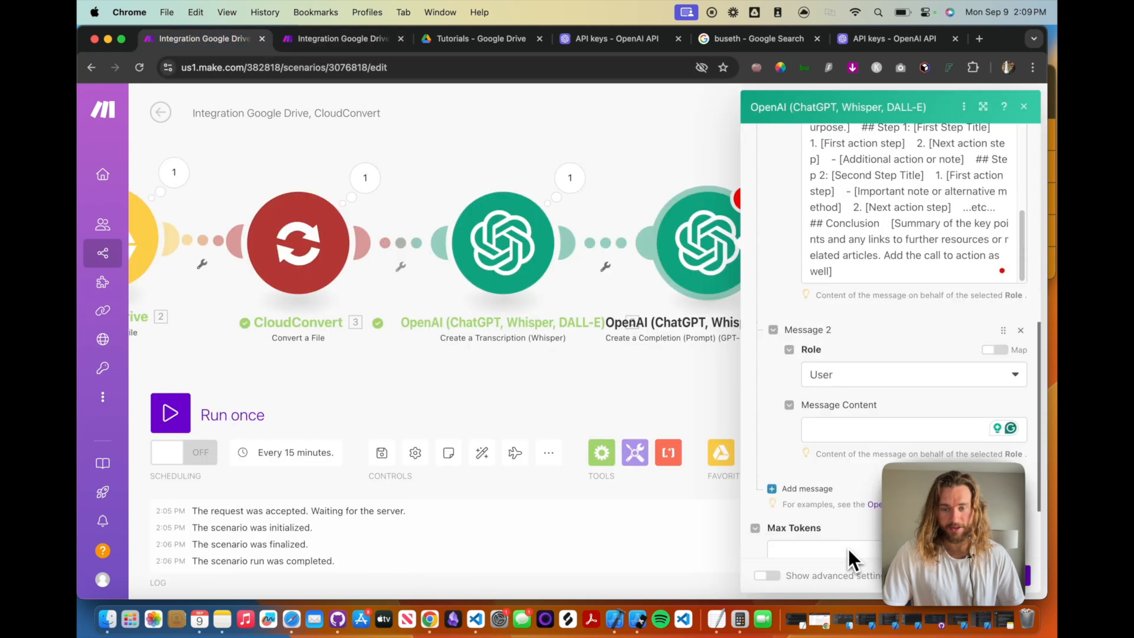
{"action": "left_click", "coordinate": [831, 421]}
{"action": "key", "text": "super+v"}
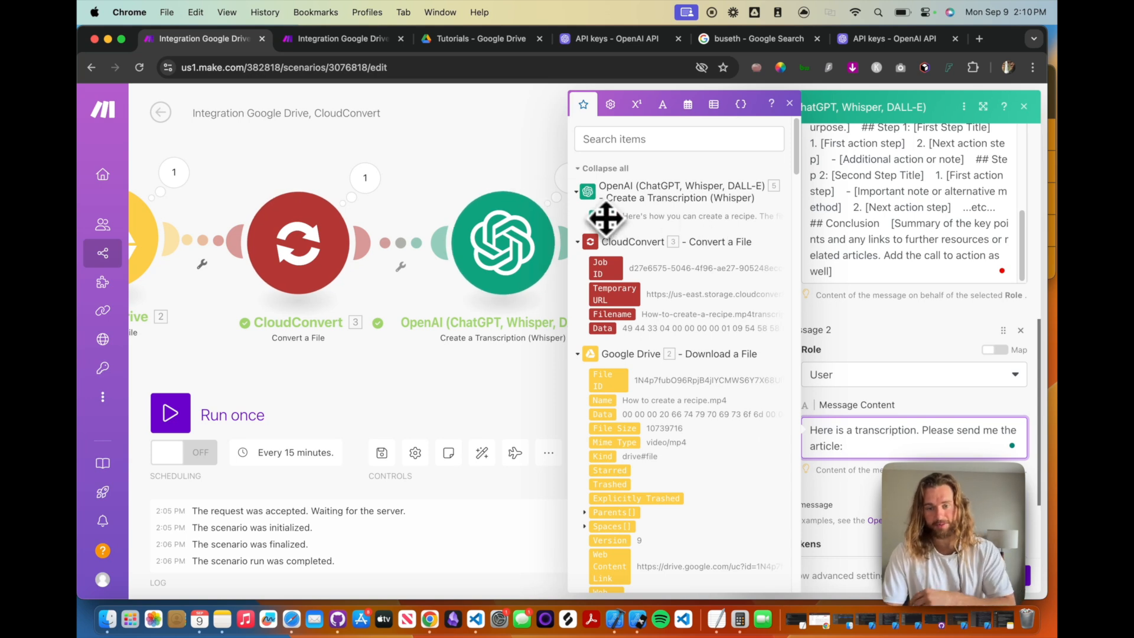
{"action": "left_click", "coordinate": [980, 374]}
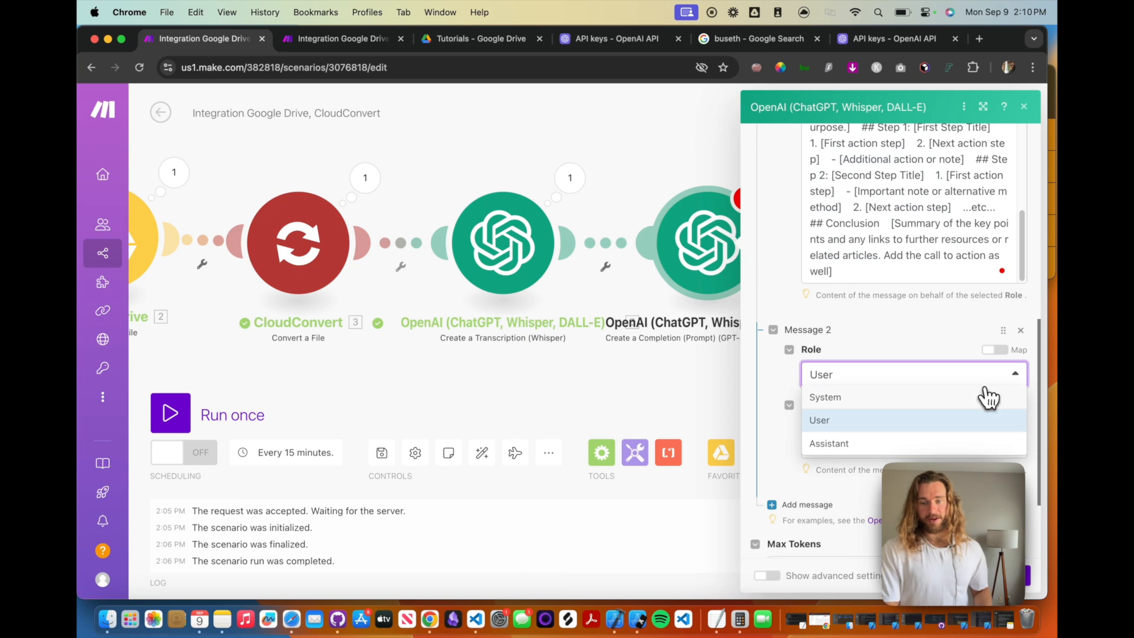
{"action": "left_click", "coordinate": [924, 420]}
Step: Set the completion module's Max Tokens to 0 and save the module settings
{"action": "scroll", "coordinate": [785, 386], "scroll_direction": "down", "scroll_amount": 3}
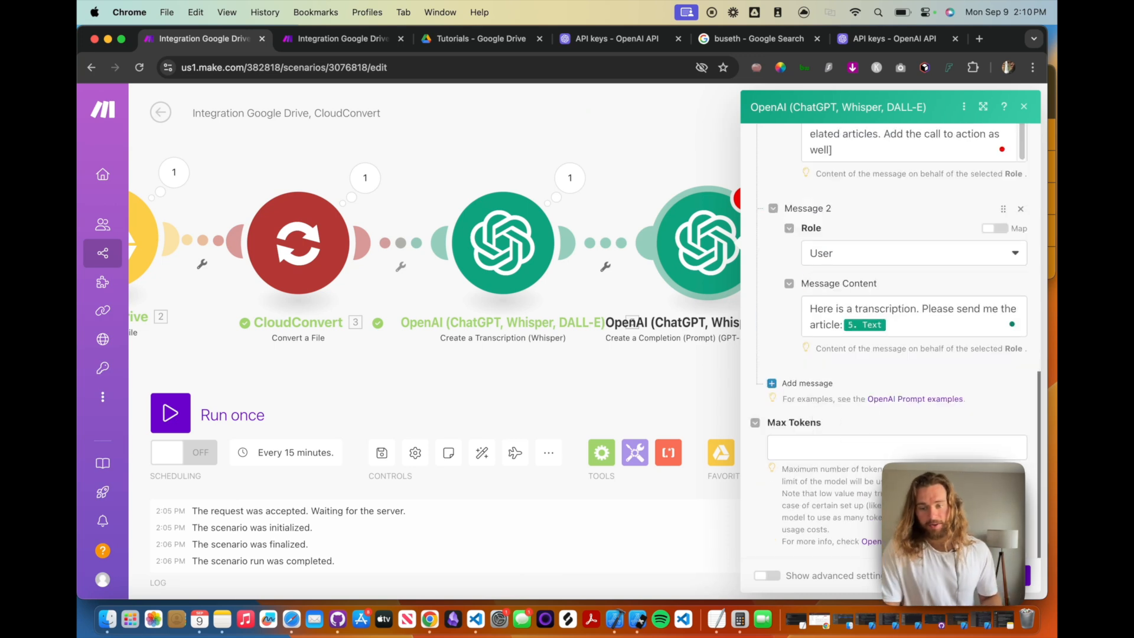
{"action": "left_click", "coordinate": [964, 448]}
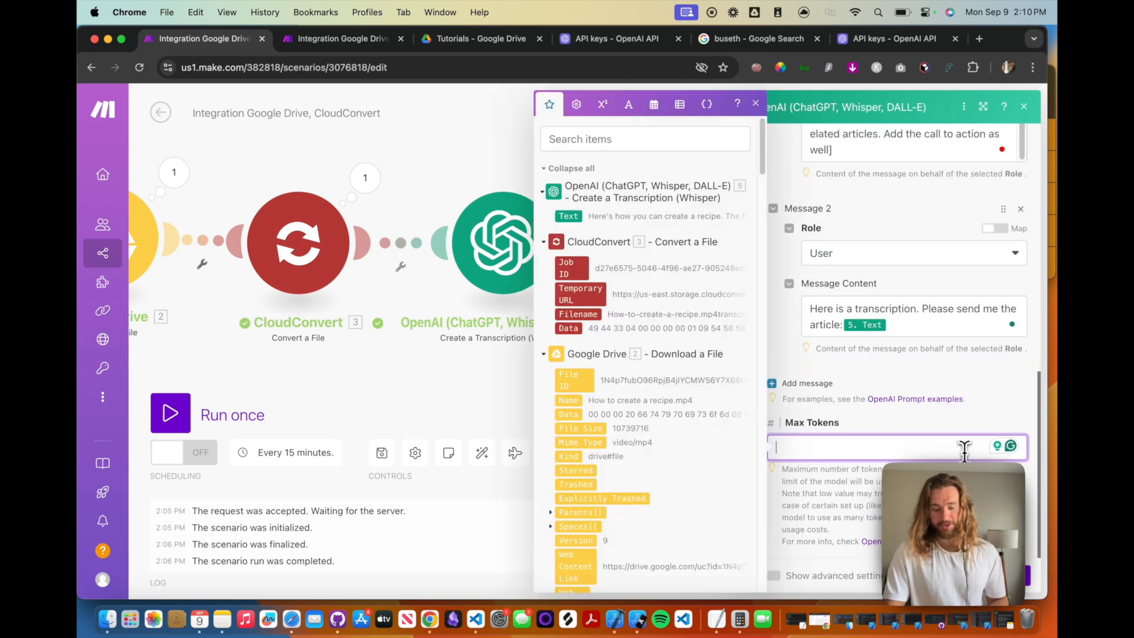
{"action": "type", "text": "0"}
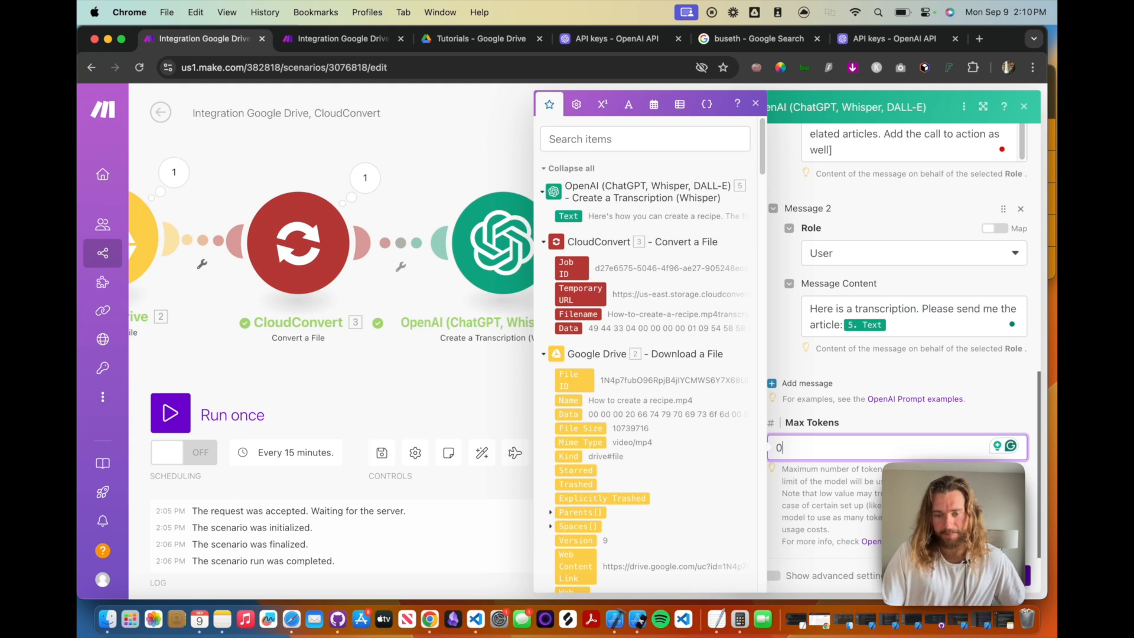
{"action": "left_click", "coordinate": [1029, 583]}
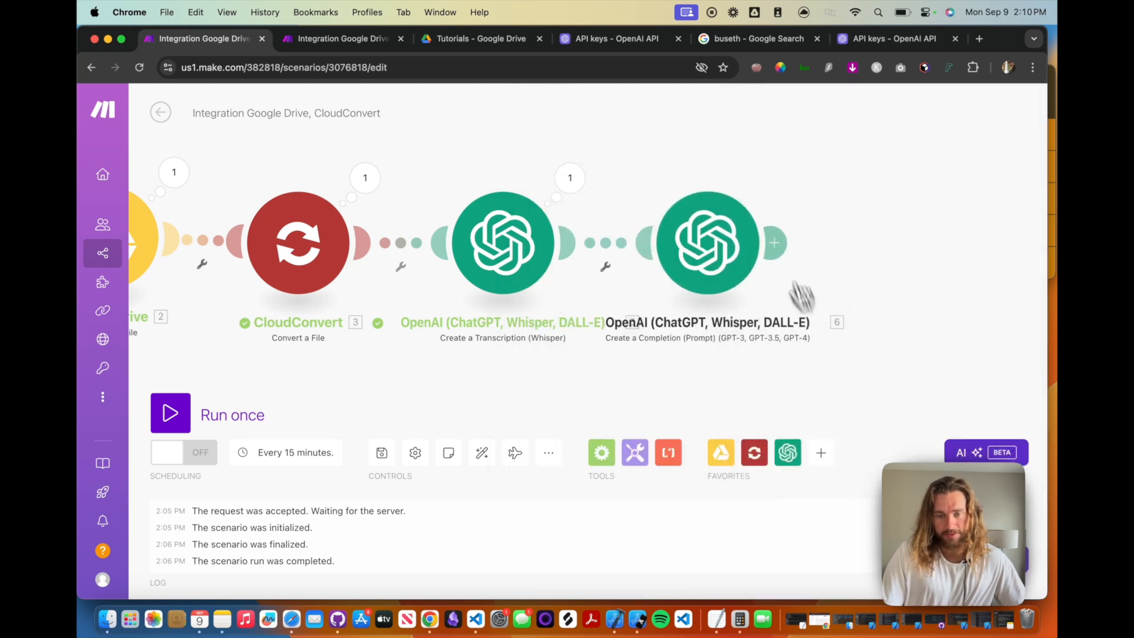
Step: Add a Google Drive Upload a File module after the completion module
{"action": "left_click", "coordinate": [776, 241]}
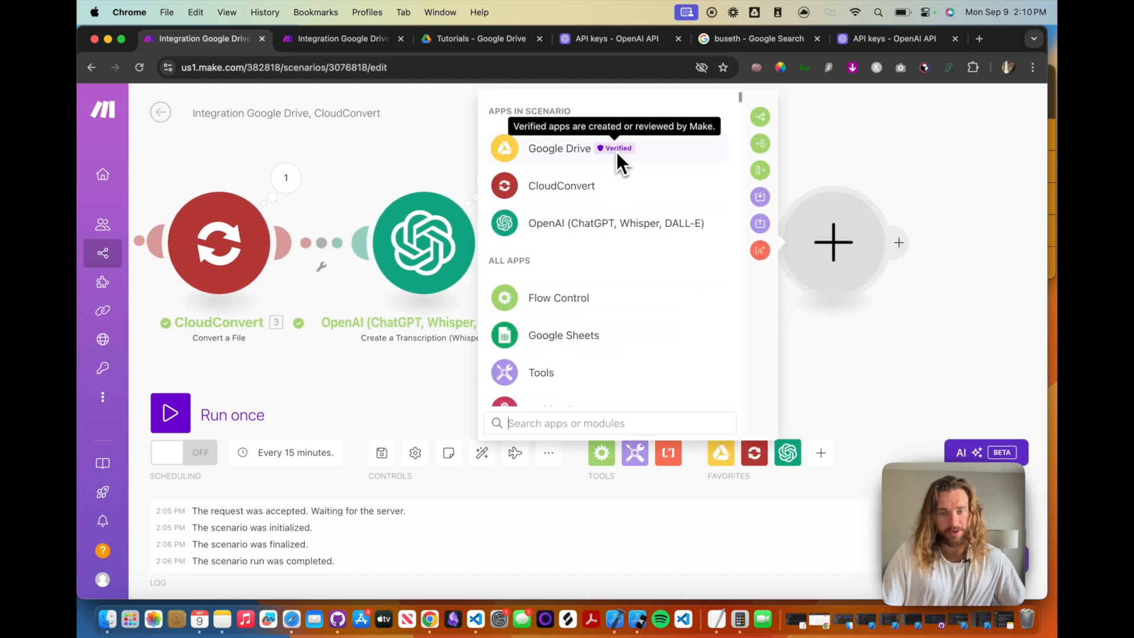
{"action": "key", "text": "Escape"}
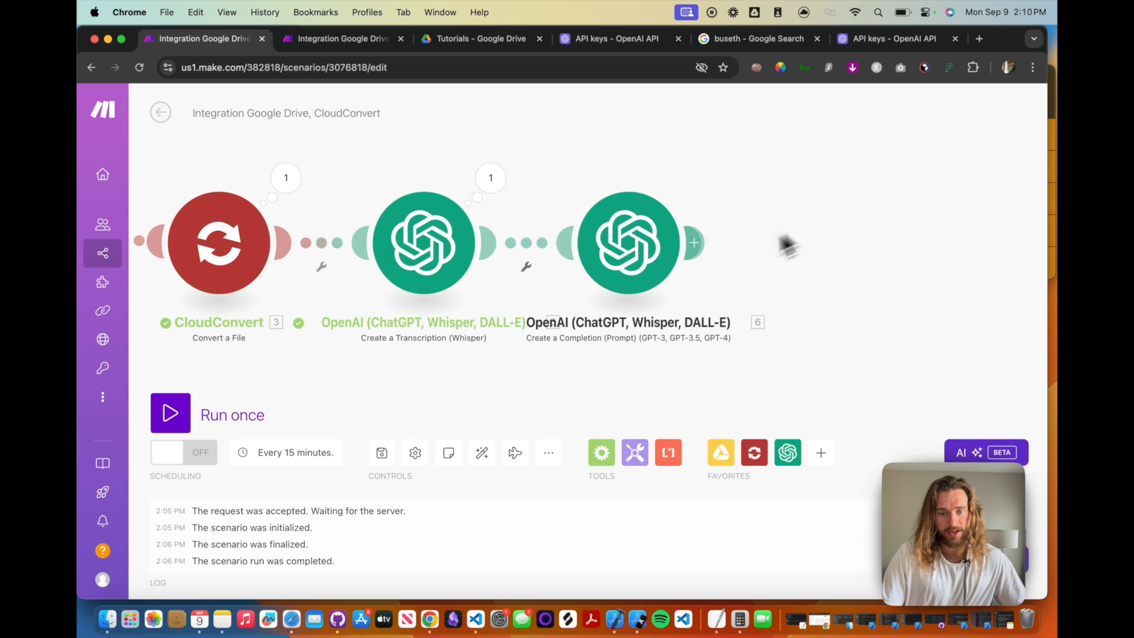
{"action": "left_click", "coordinate": [702, 238]}
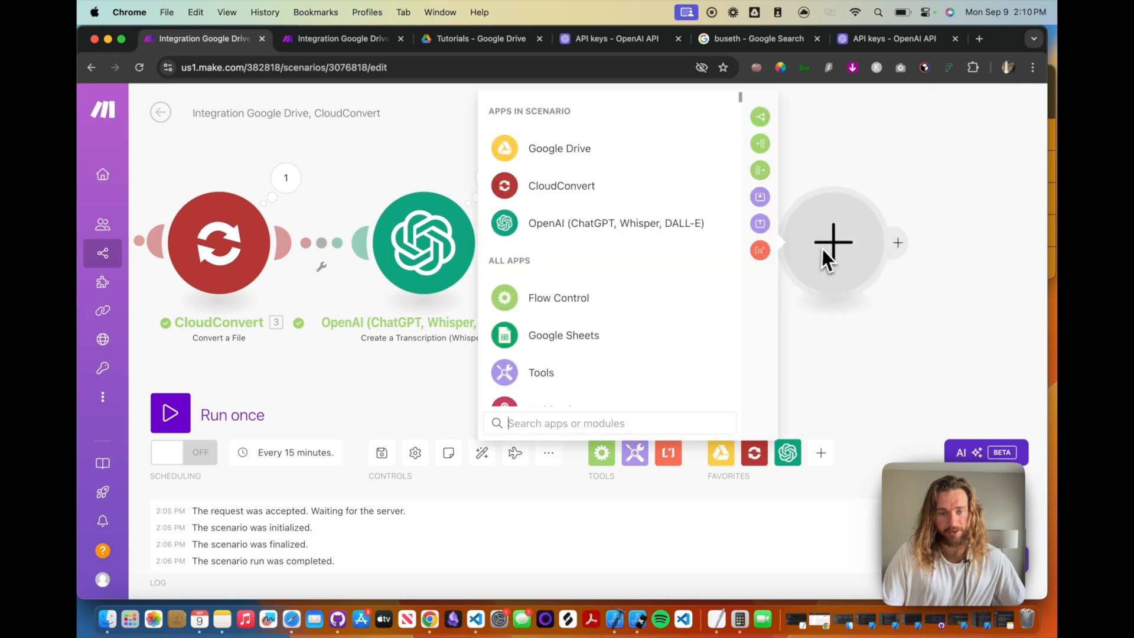
{"action": "left_click", "coordinate": [570, 160]}
{"action": "scroll", "coordinate": [639, 263], "scroll_direction": "down", "scroll_amount": 5}
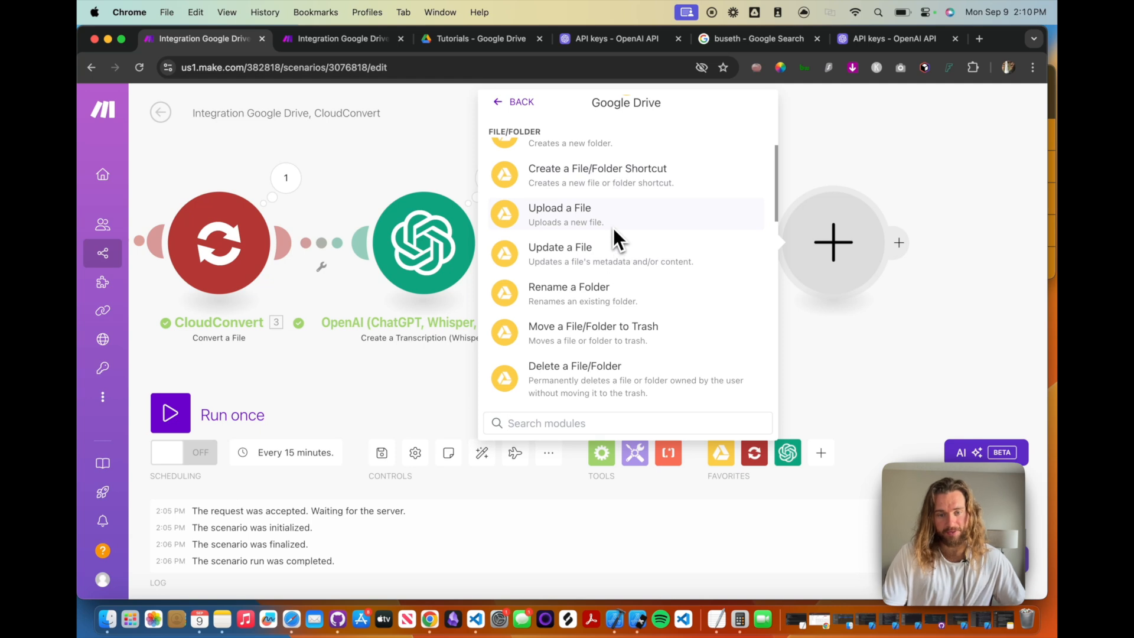
{"action": "scroll", "coordinate": [614, 232], "scroll_direction": "up", "scroll_amount": 2}
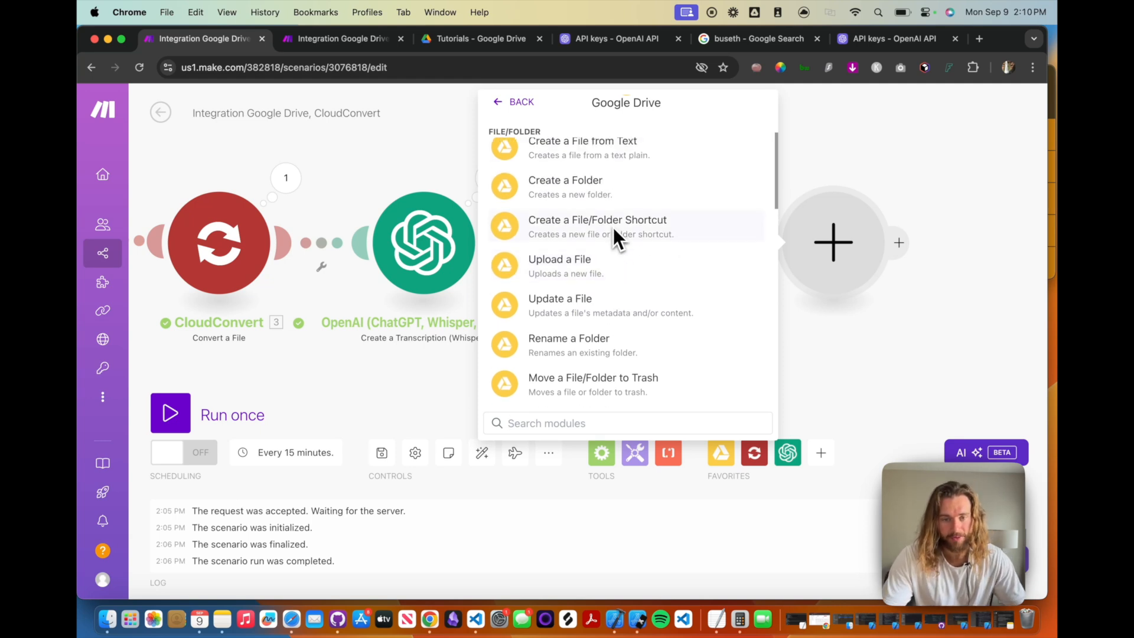
{"action": "left_click", "coordinate": [585, 271]}
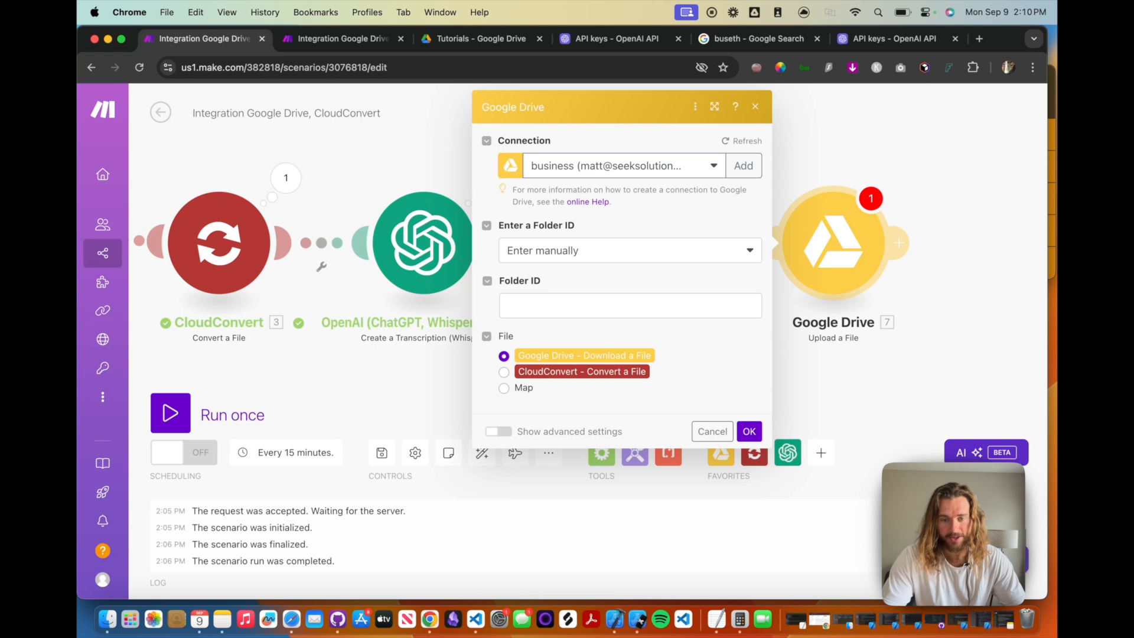
Step: Choose the Articles folder in My Drive from the list as the upload location and set File to Map
{"action": "left_click", "coordinate": [627, 264]}
{"action": "left_click", "coordinate": [591, 294]}
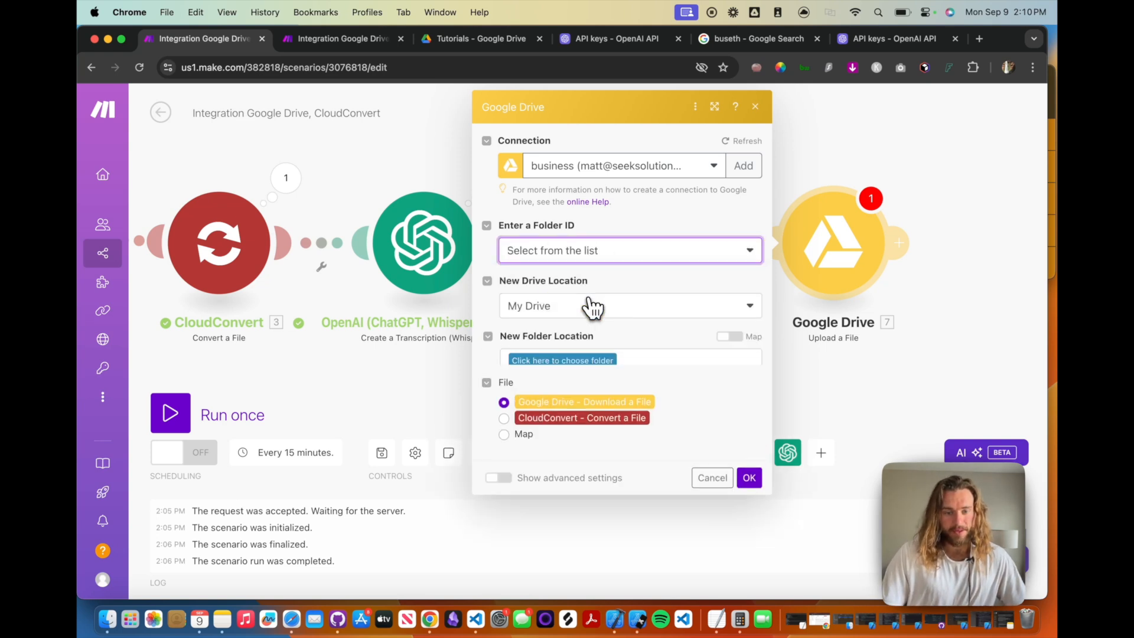
{"action": "left_click", "coordinate": [590, 306]}
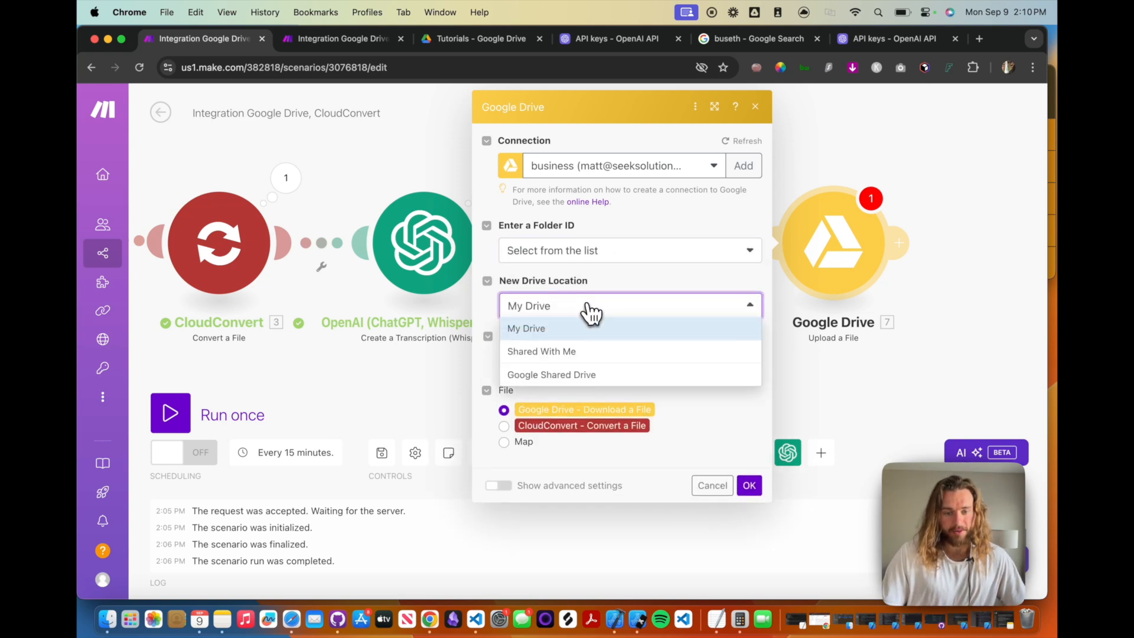
{"action": "left_click", "coordinate": [571, 329]}
{"action": "left_click", "coordinate": [564, 361]}
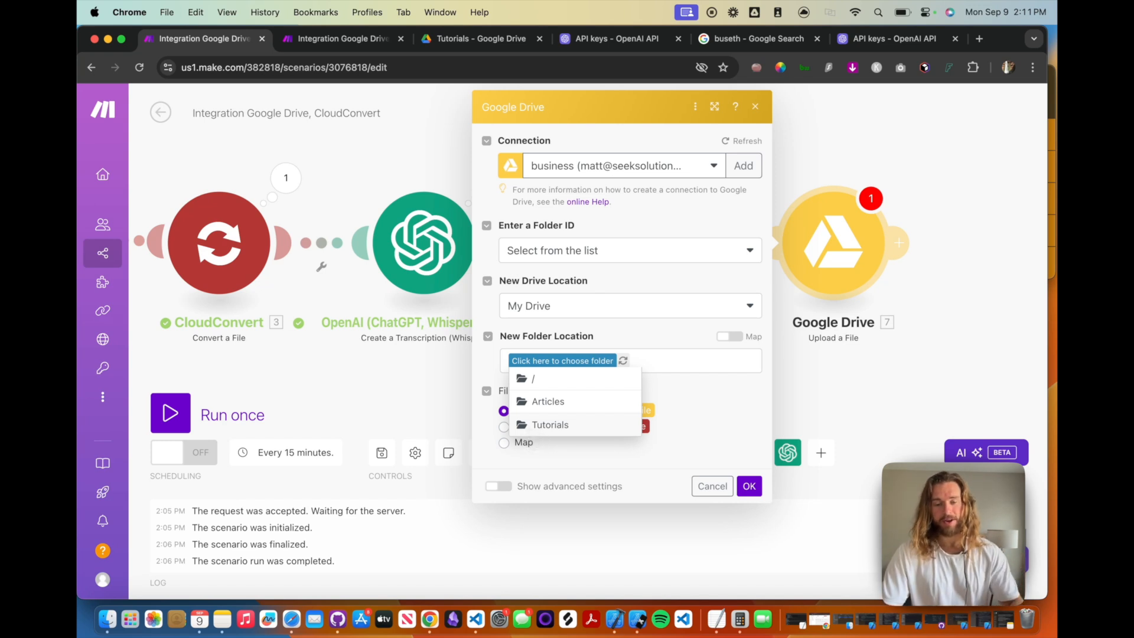
{"action": "left_click", "coordinate": [592, 402]}
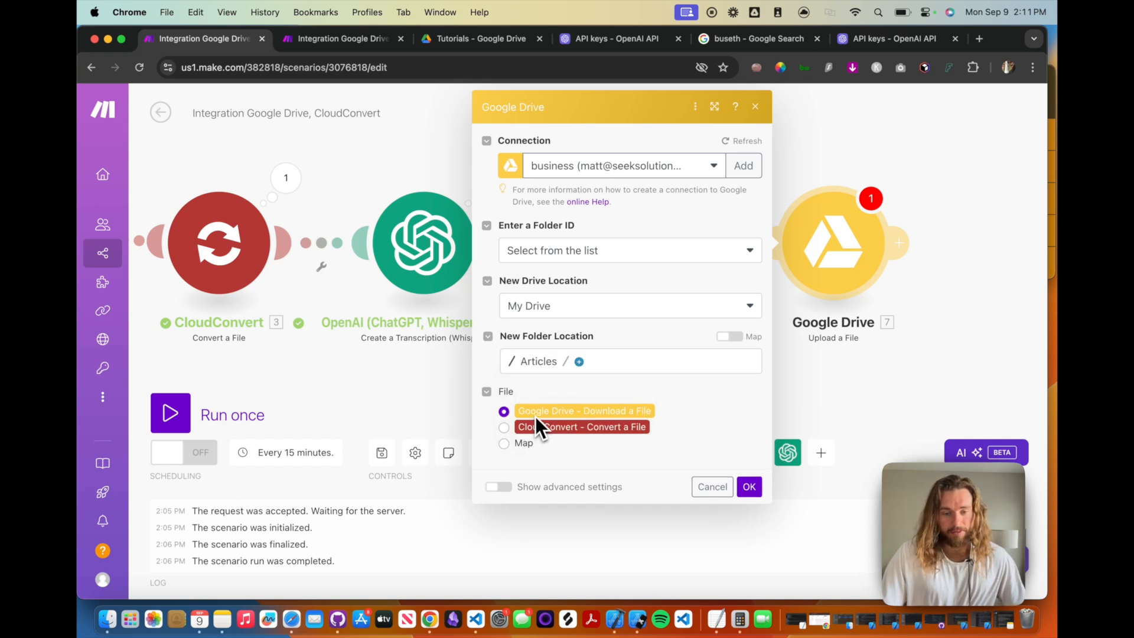
{"action": "left_click", "coordinate": [505, 443]}
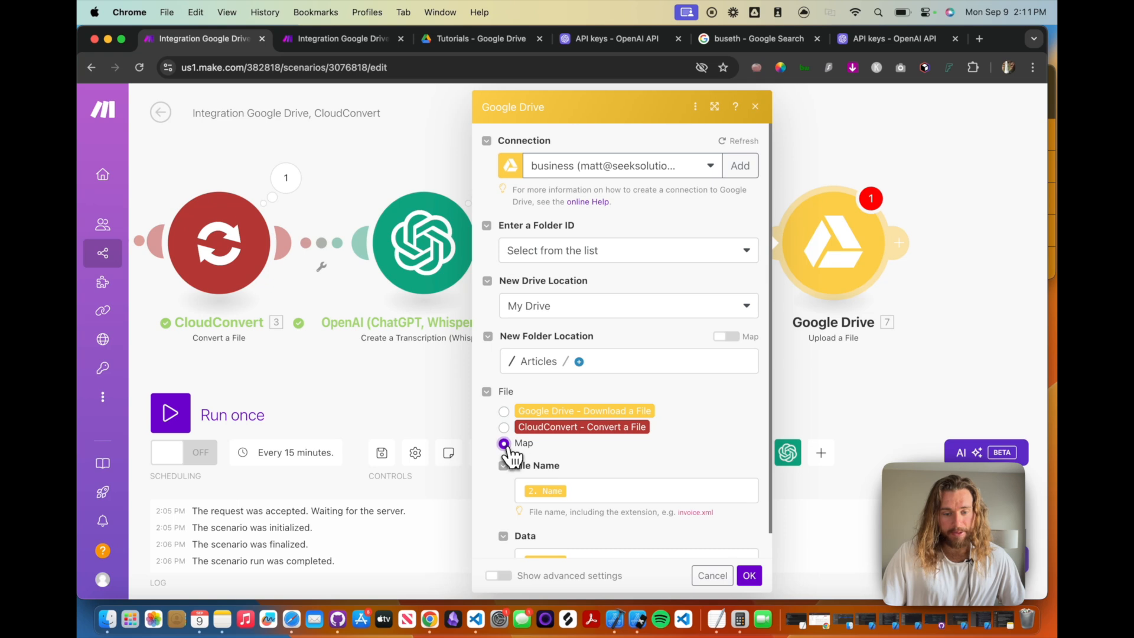
{"action": "scroll", "coordinate": [569, 452], "scroll_direction": "down", "scroll_amount": 1}
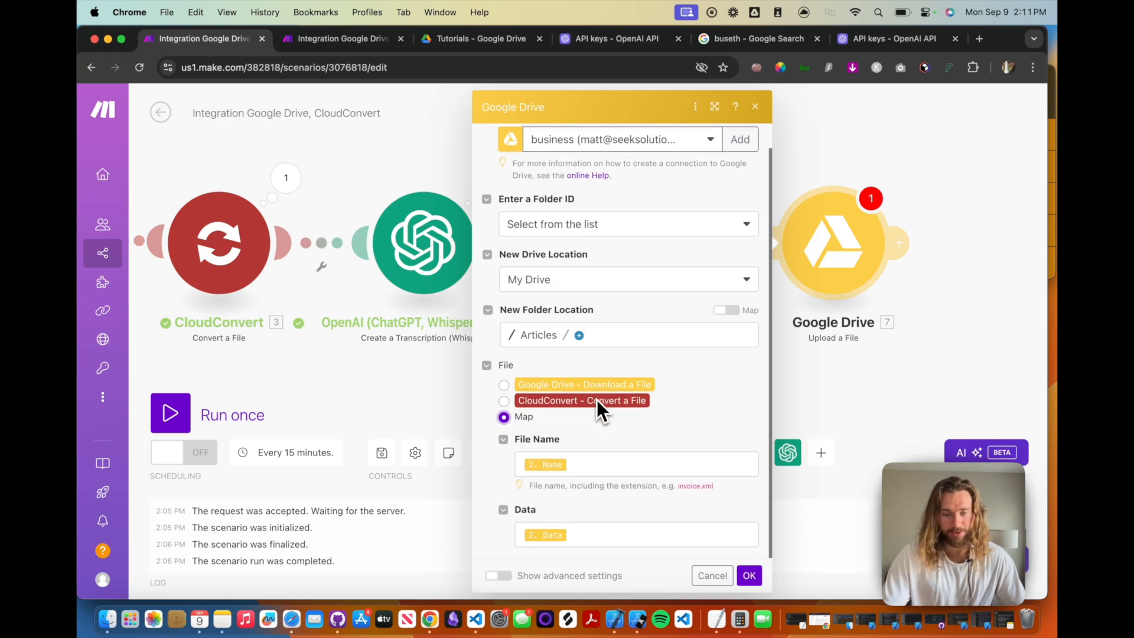
Step: Copy the File Name replace formula from the Upload a File module in the other scenario
{"action": "left_click", "coordinate": [595, 464]}
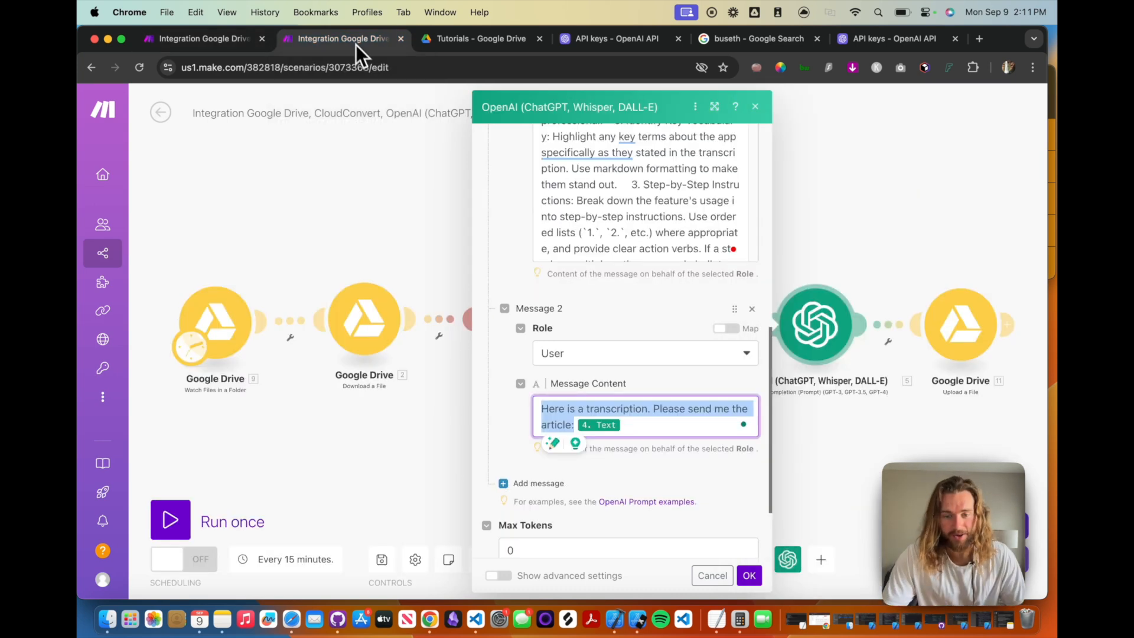
{"action": "left_click", "coordinate": [816, 282]}
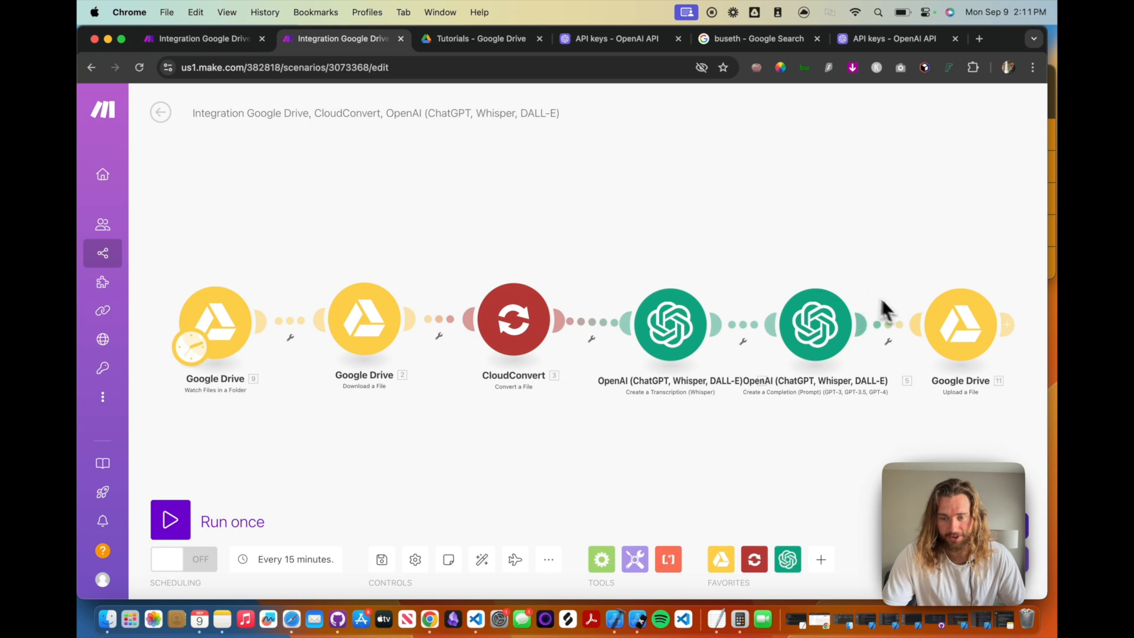
{"action": "left_click", "coordinate": [937, 334]}
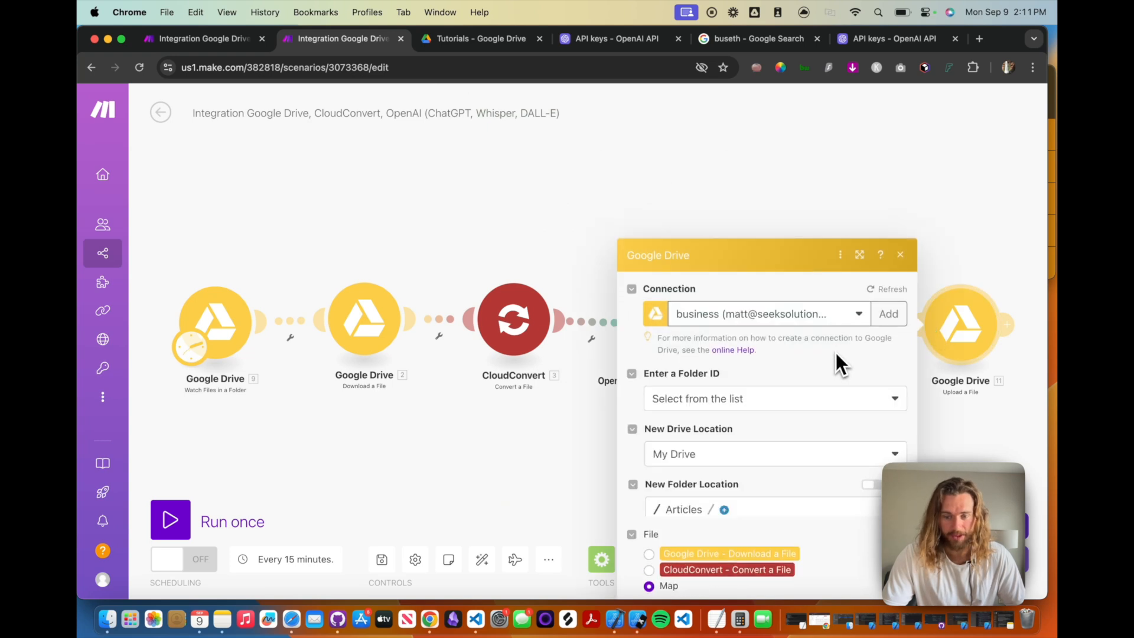
{"action": "scroll", "coordinate": [805, 380], "scroll_direction": "down", "scroll_amount": 2}
{"action": "left_click", "coordinate": [759, 455]}
{"action": "left_click_drag", "start_coordinate": [759, 455], "coordinate": [665, 446]}
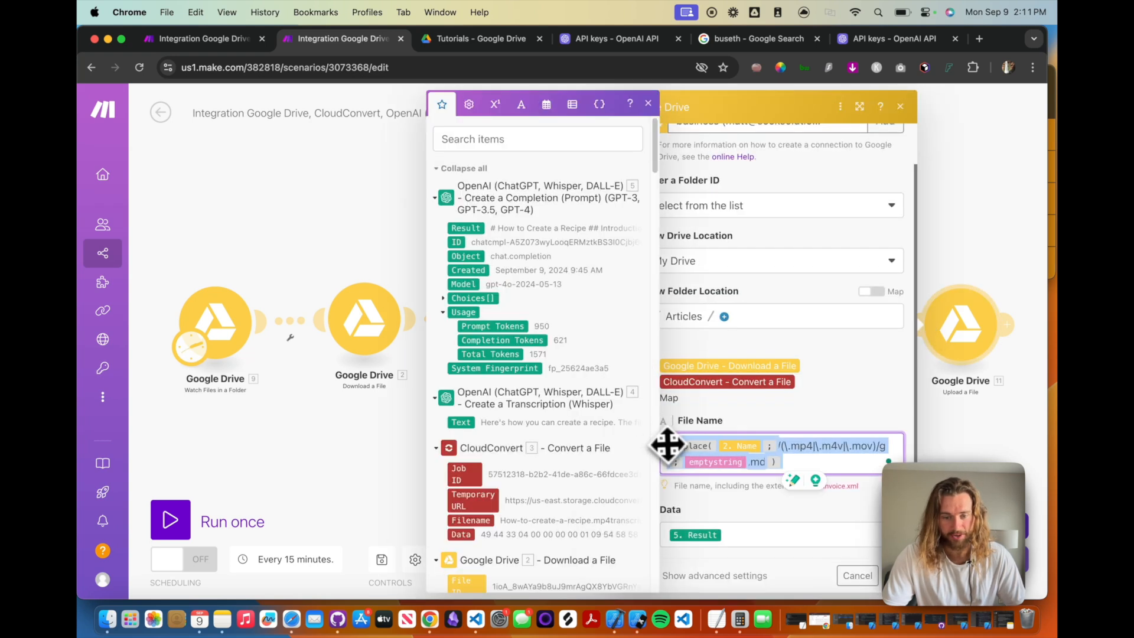
Step: Replace the new upload module's File Name with the copied formula that swaps the .mp4, .m4v or .mov extension for .md
{"action": "left_click", "coordinate": [255, 46]}
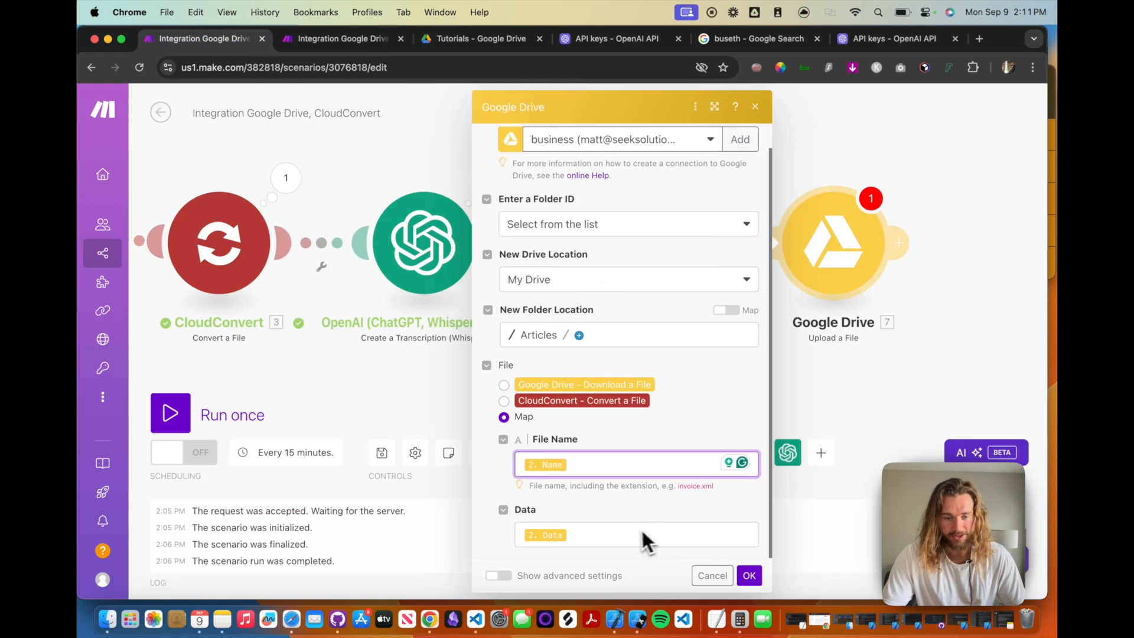
{"action": "left_click", "coordinate": [617, 464]}
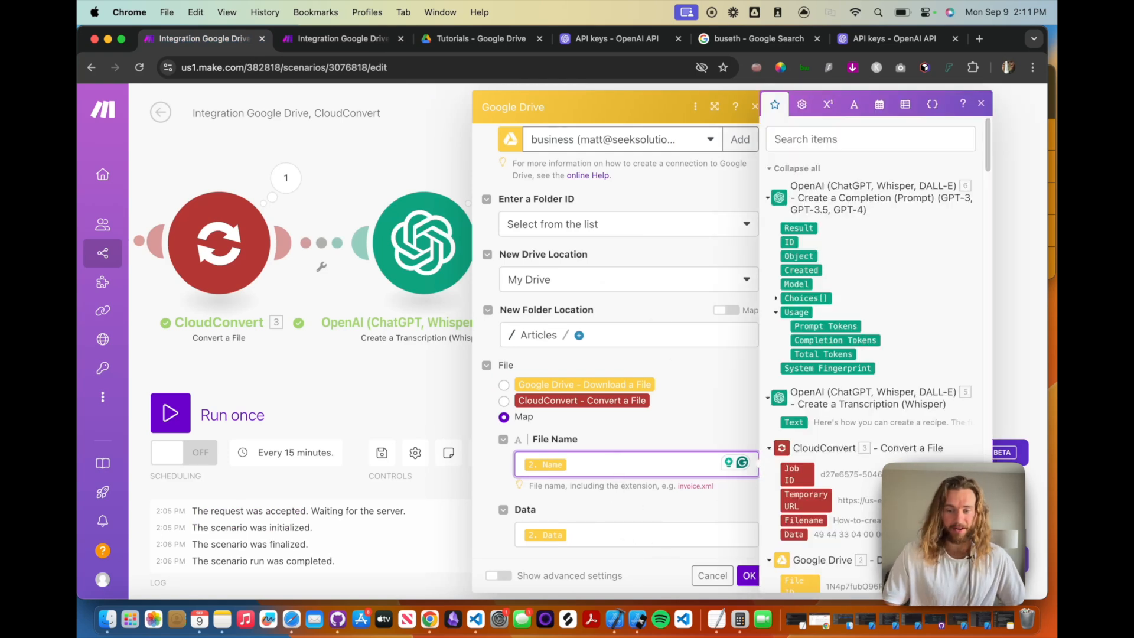
{"action": "key", "text": "super+a"}
{"action": "key", "text": "super+v"}
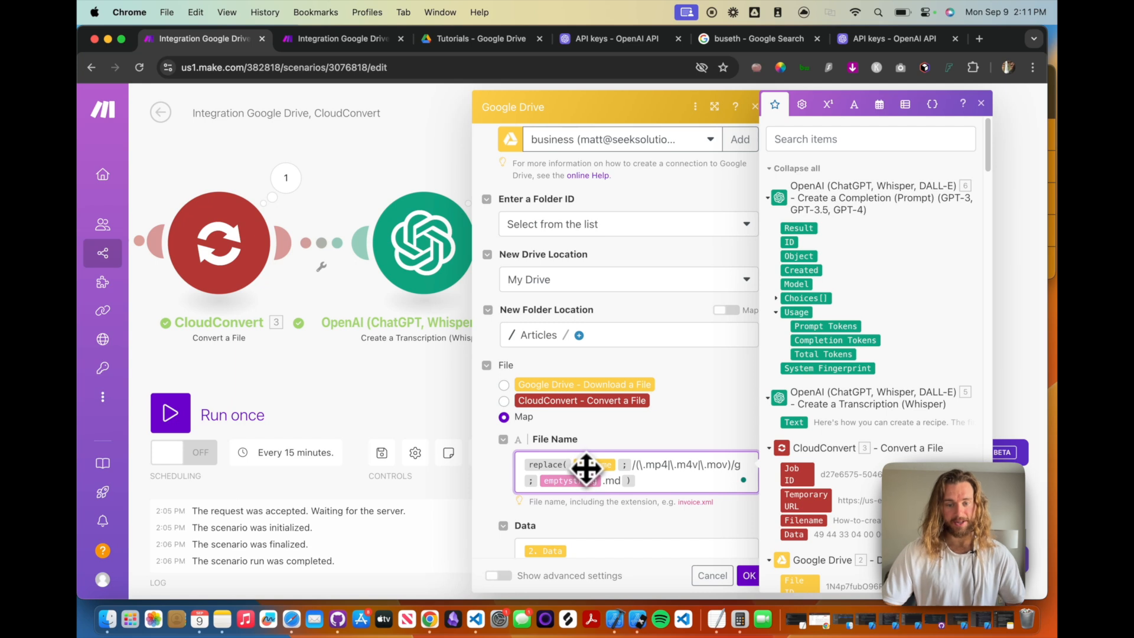
Step: Swap the formula's Name value for the Name output of the Watch Files in a Folder module
{"action": "left_click", "coordinate": [618, 466]}
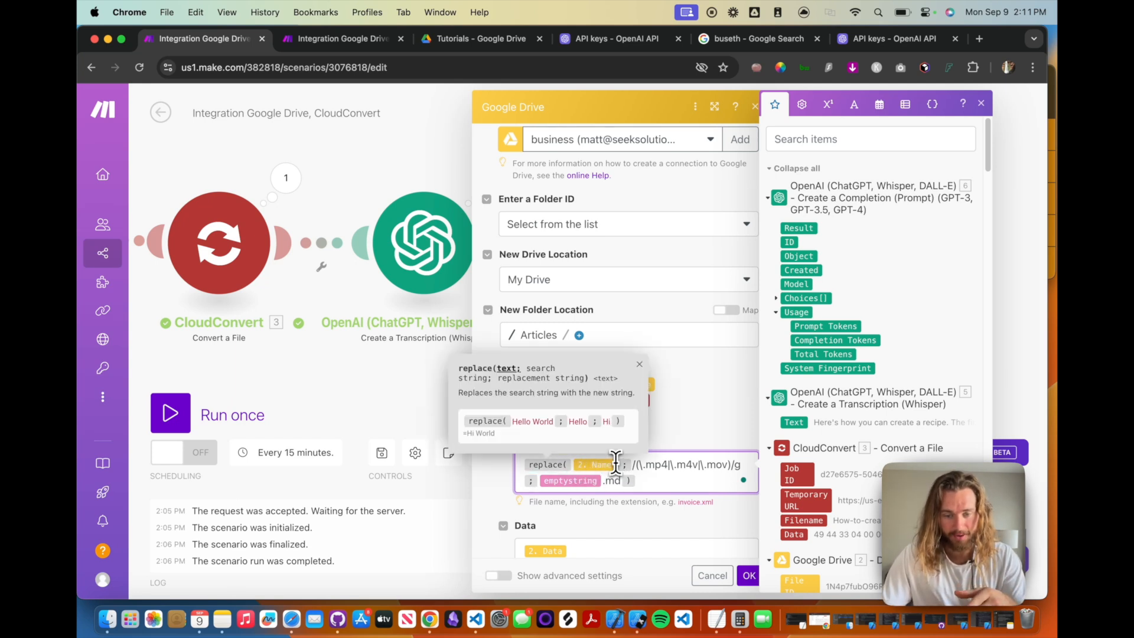
{"action": "key", "text": "BackSpace"}
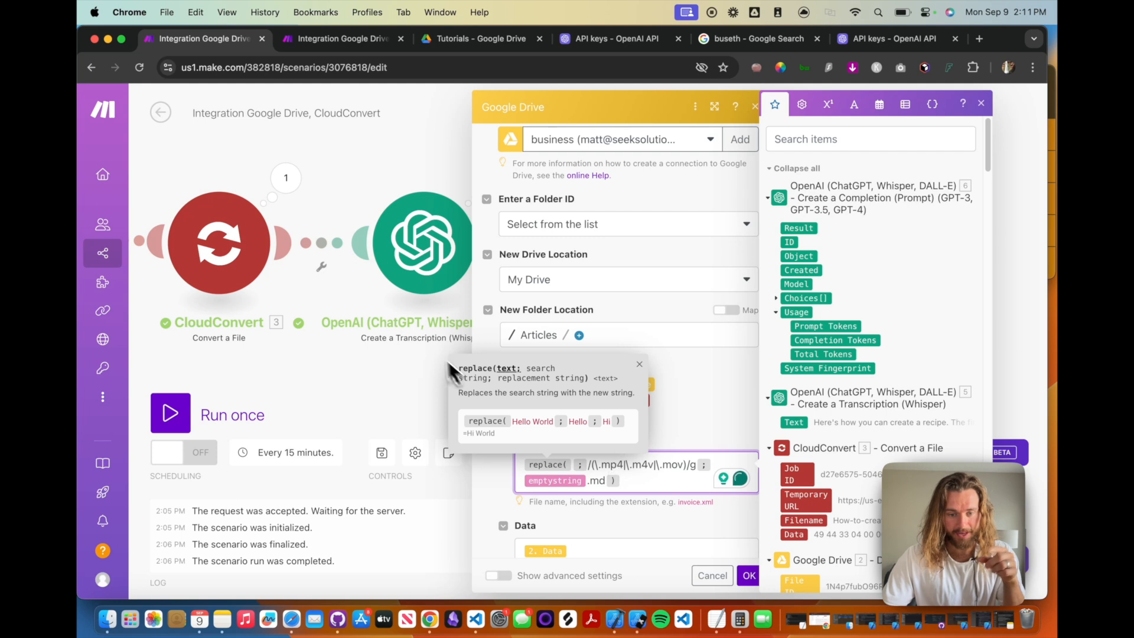
{"action": "left_click", "coordinate": [585, 467]}
{"action": "left_click", "coordinate": [581, 465]}
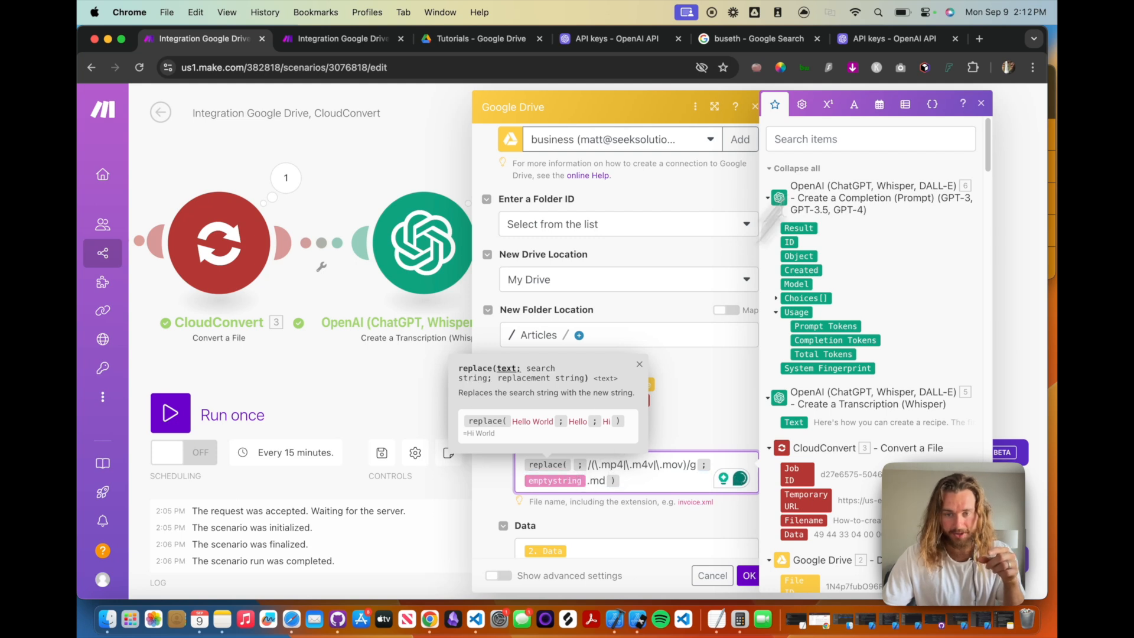
{"action": "scroll", "coordinate": [856, 261], "scroll_direction": "down", "scroll_amount": 5}
{"action": "scroll", "coordinate": [856, 261], "scroll_direction": "down", "scroll_amount": 2}
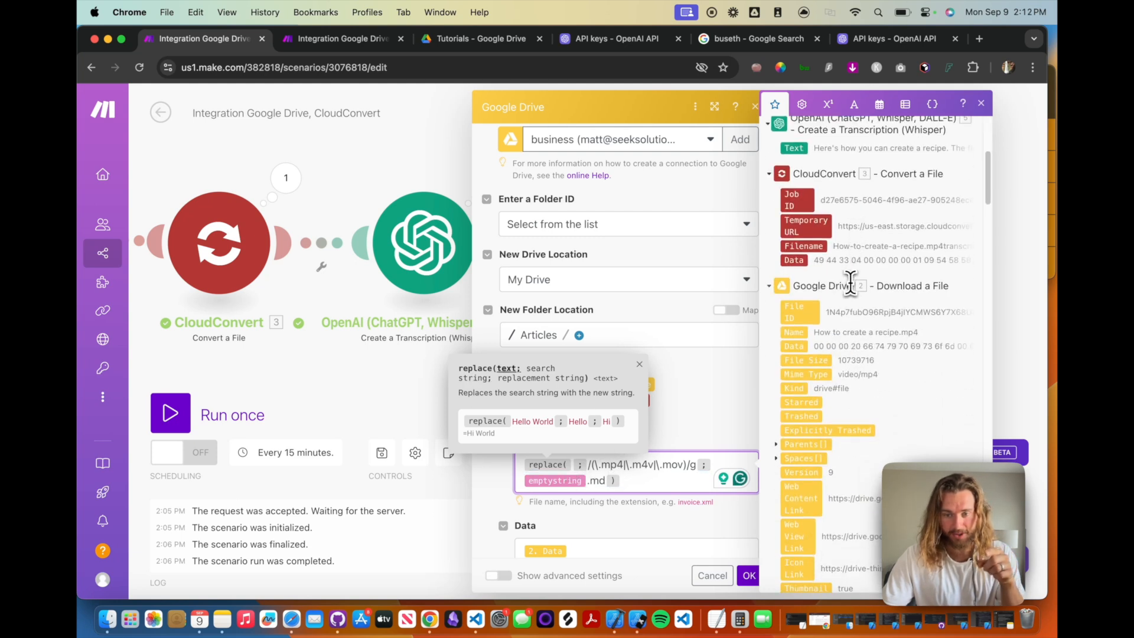
{"action": "scroll", "coordinate": [884, 273], "scroll_direction": "down", "scroll_amount": 15}
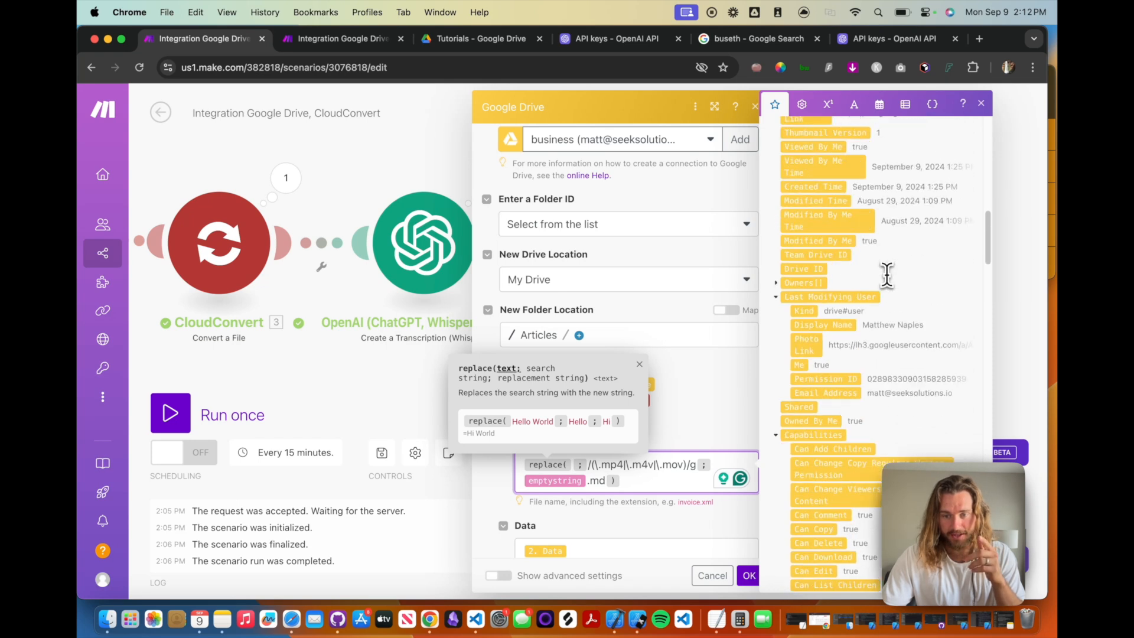
{"action": "scroll", "coordinate": [886, 275], "scroll_direction": "up", "scroll_amount": 15}
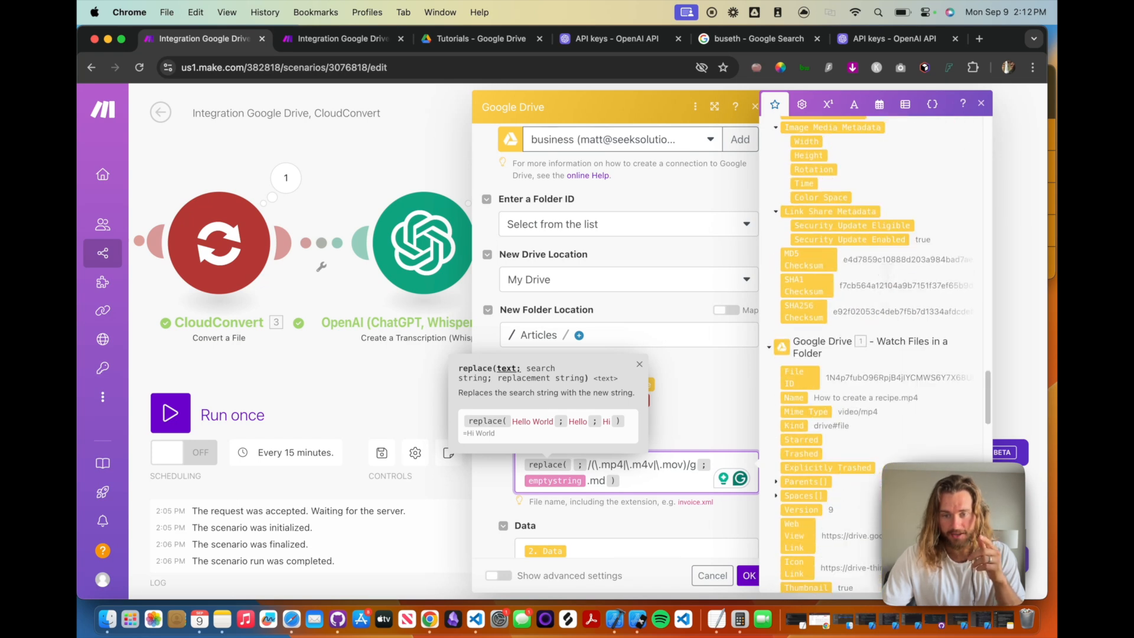
{"action": "scroll", "coordinate": [876, 352], "scroll_direction": "down", "scroll_amount": 2}
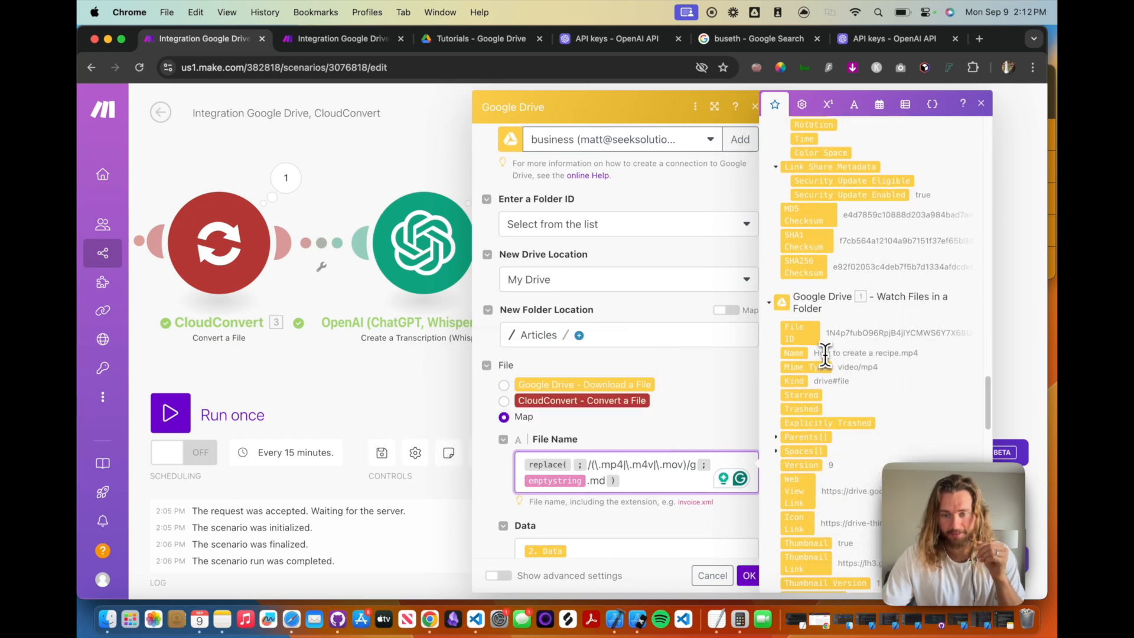
{"action": "left_click_drag", "start_coordinate": [802, 354], "coordinate": [624, 463]}
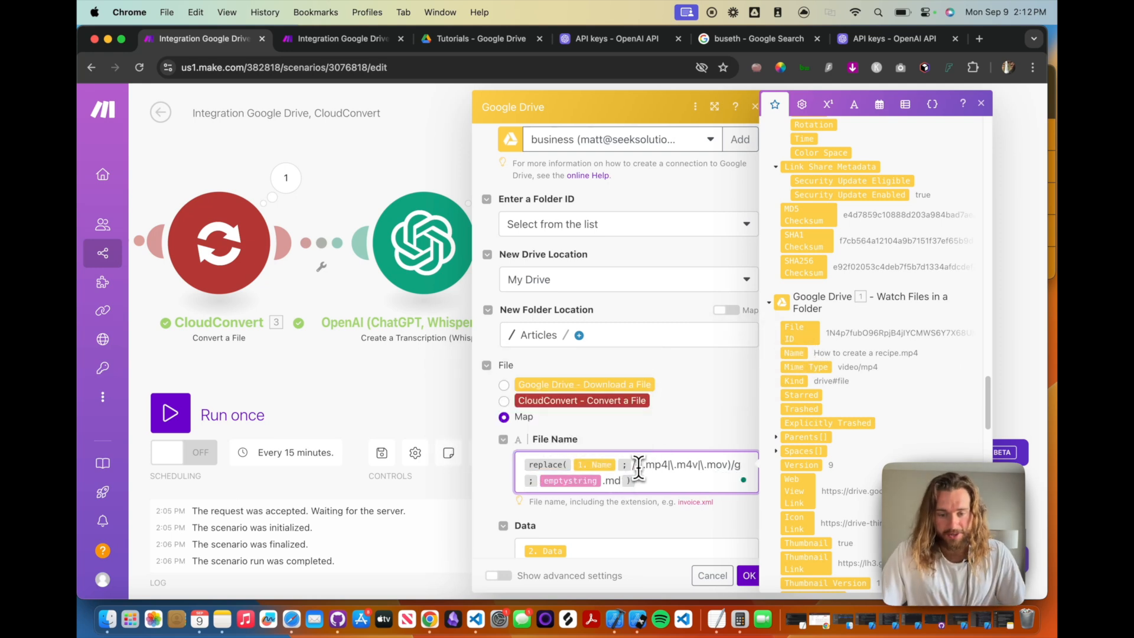
Step: Remove the emptystring keyword before .md in the File Name formula and reinsert it from the text functions
{"action": "left_click_drag", "start_coordinate": [633, 464], "coordinate": [657, 465]}
{"action": "left_click", "coordinate": [657, 465]}
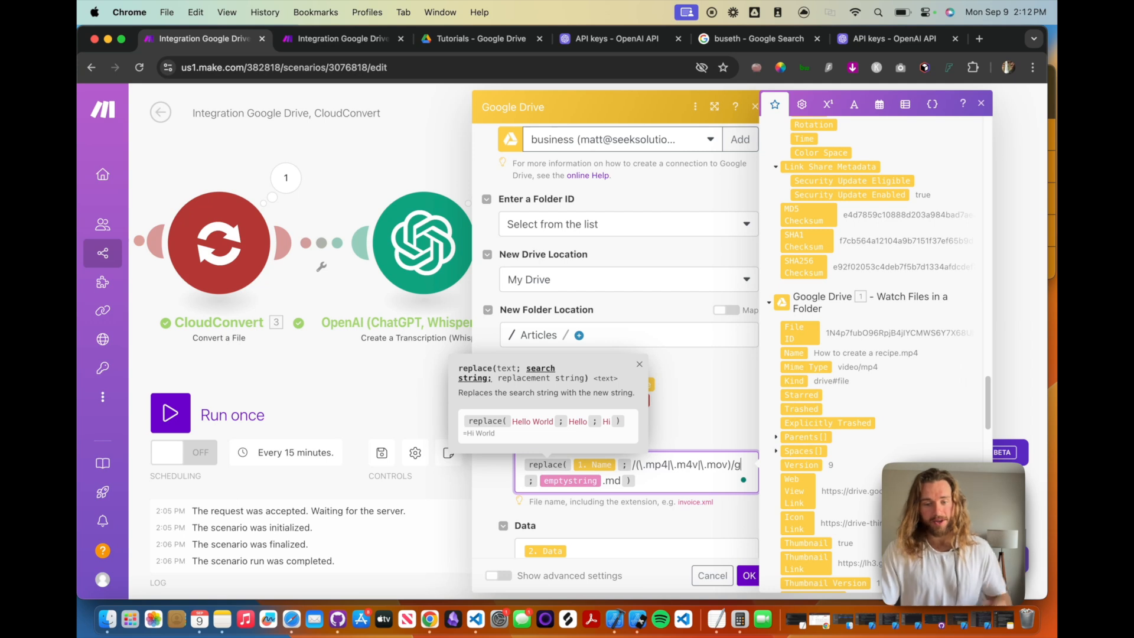
{"action": "left_click_drag", "start_coordinate": [639, 466], "coordinate": [662, 467]}
{"action": "left_click", "coordinate": [667, 467]}
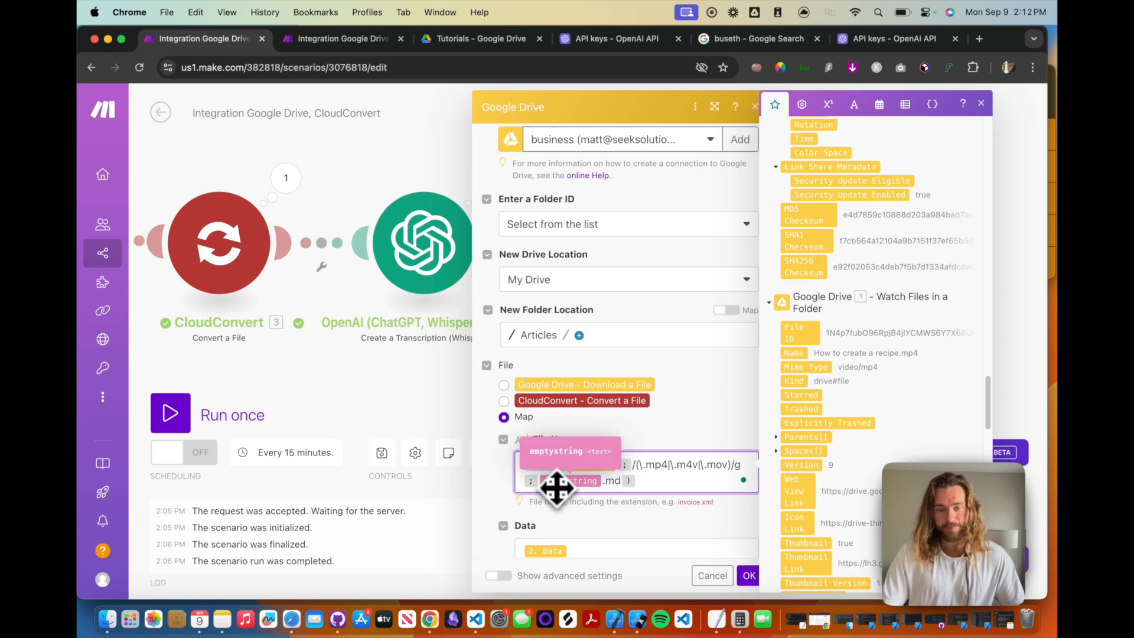
{"action": "left_click", "coordinate": [601, 481]}
{"action": "key", "text": "BackSpace"}
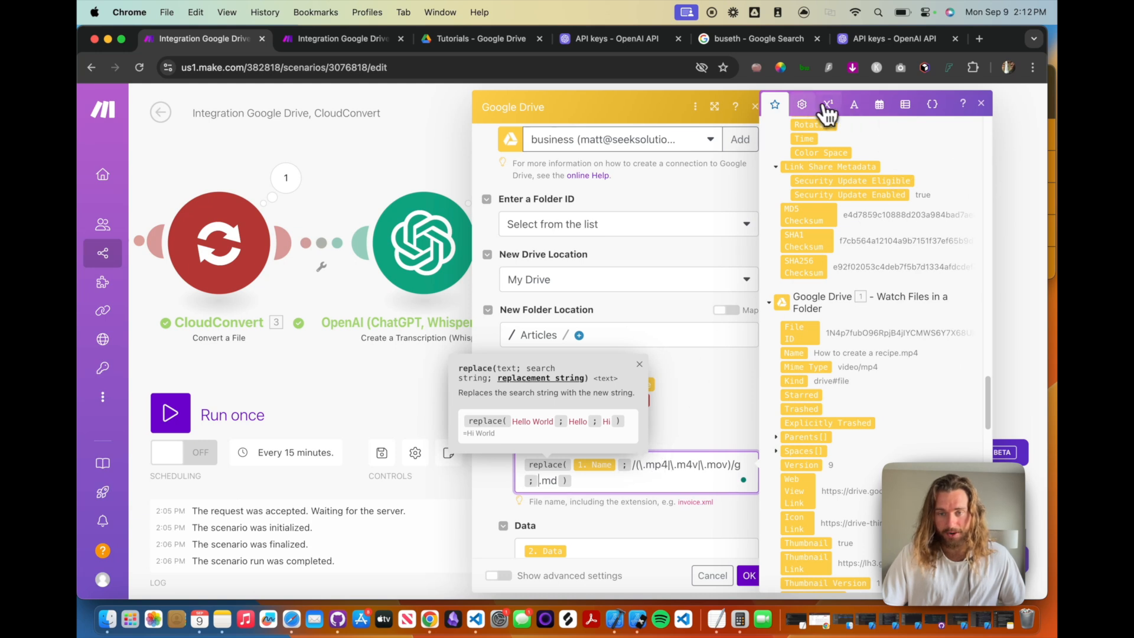
{"action": "left_click", "coordinate": [857, 105]}
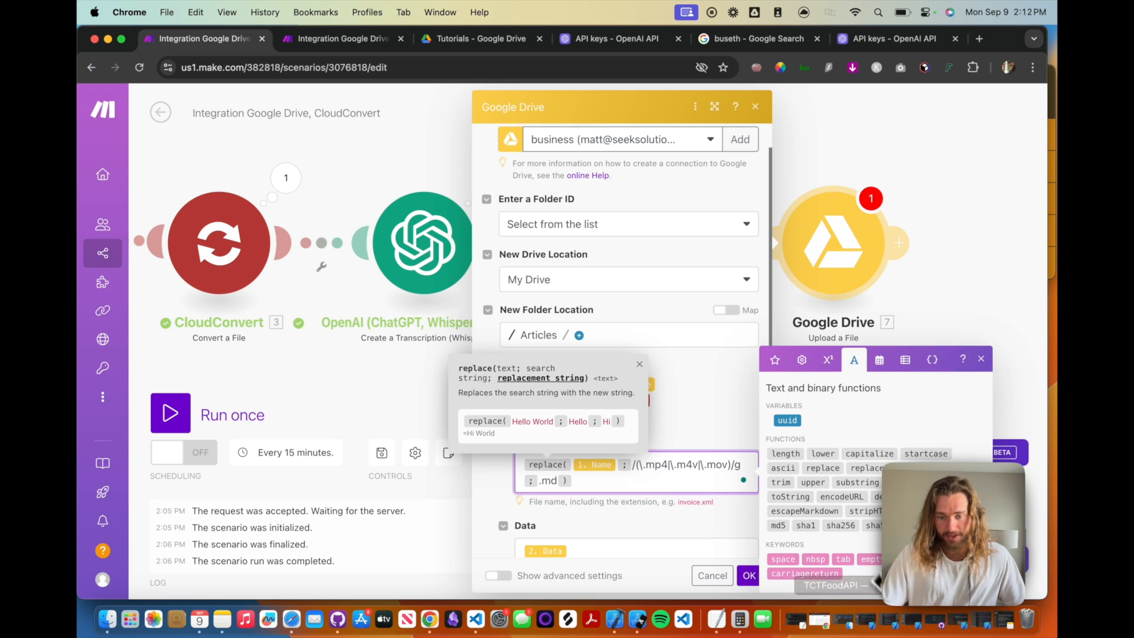
{"action": "left_click", "coordinate": [870, 558]}
{"action": "left_click", "coordinate": [673, 481]}
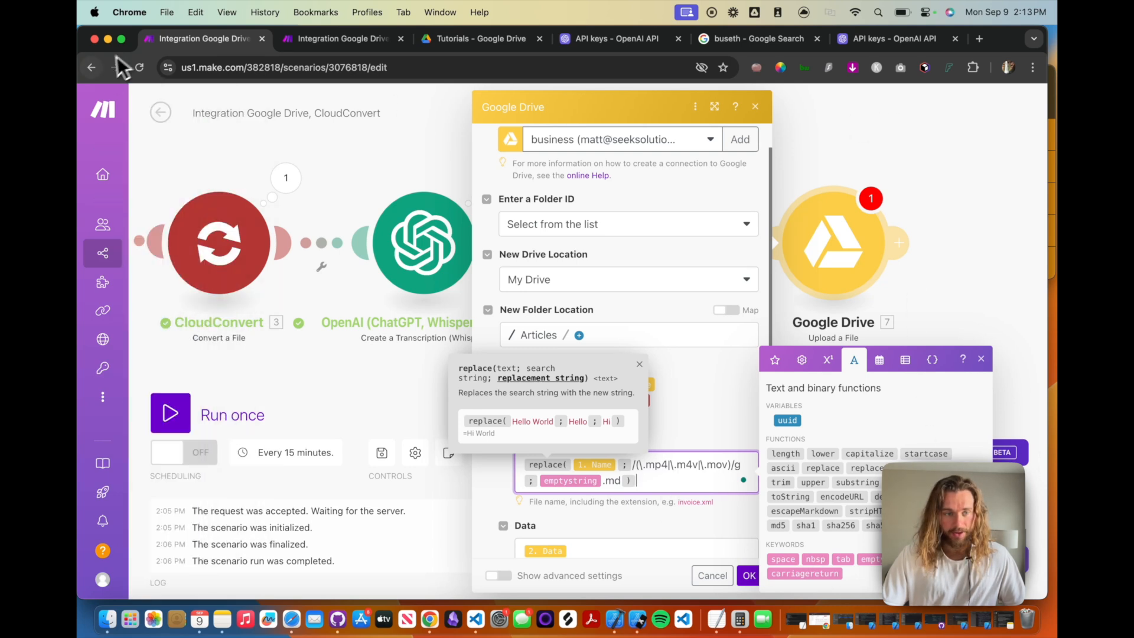
Step: Put the browser in full screen and clear the mapped value from the upload module's Data field
{"action": "left_click", "coordinate": [121, 38]}
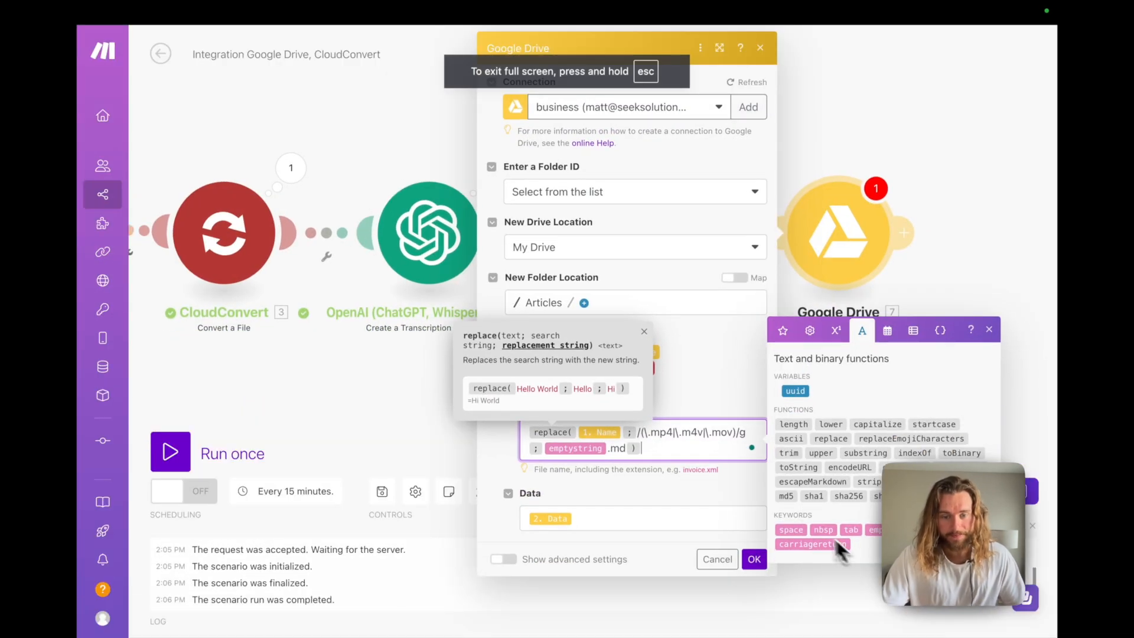
{"action": "left_click", "coordinate": [647, 333]}
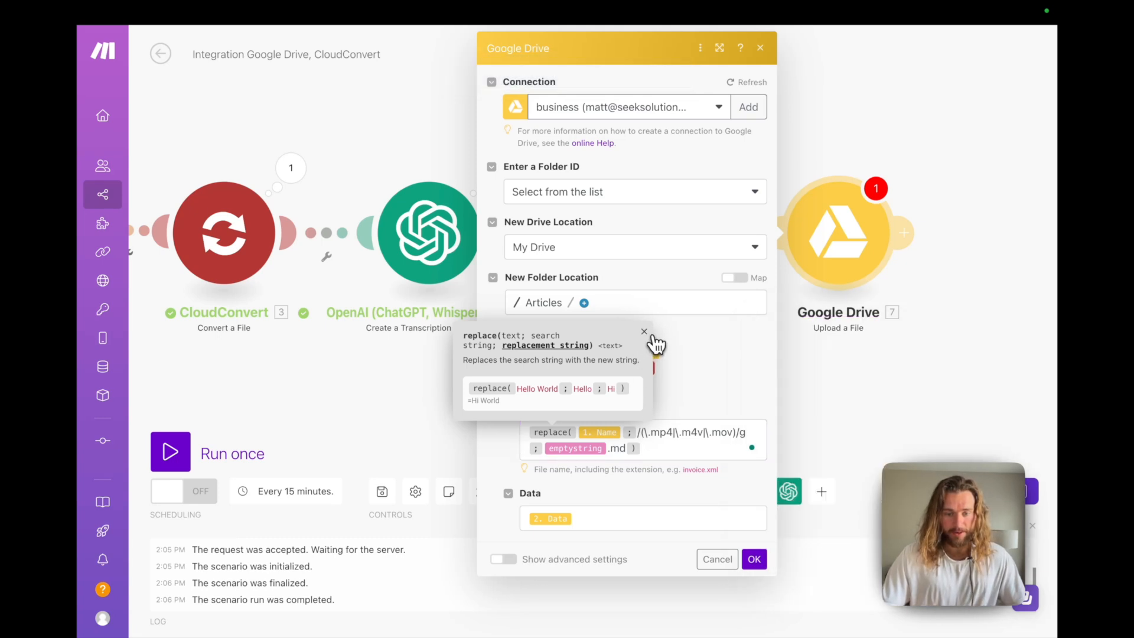
{"action": "left_click", "coordinate": [636, 519]}
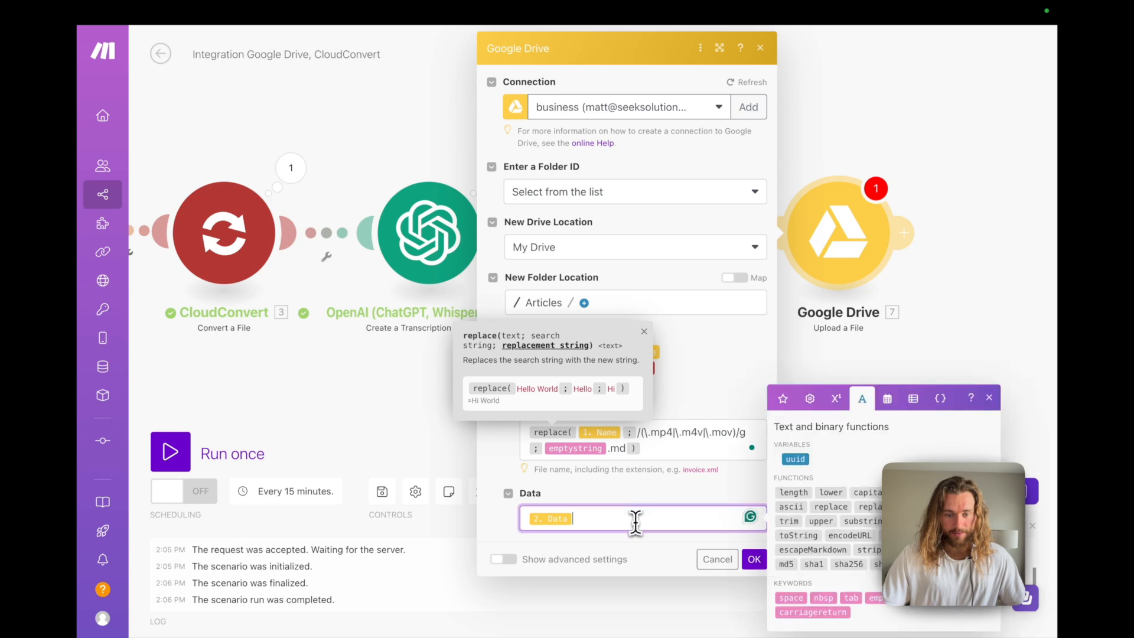
{"action": "key", "text": "BackSpace"}
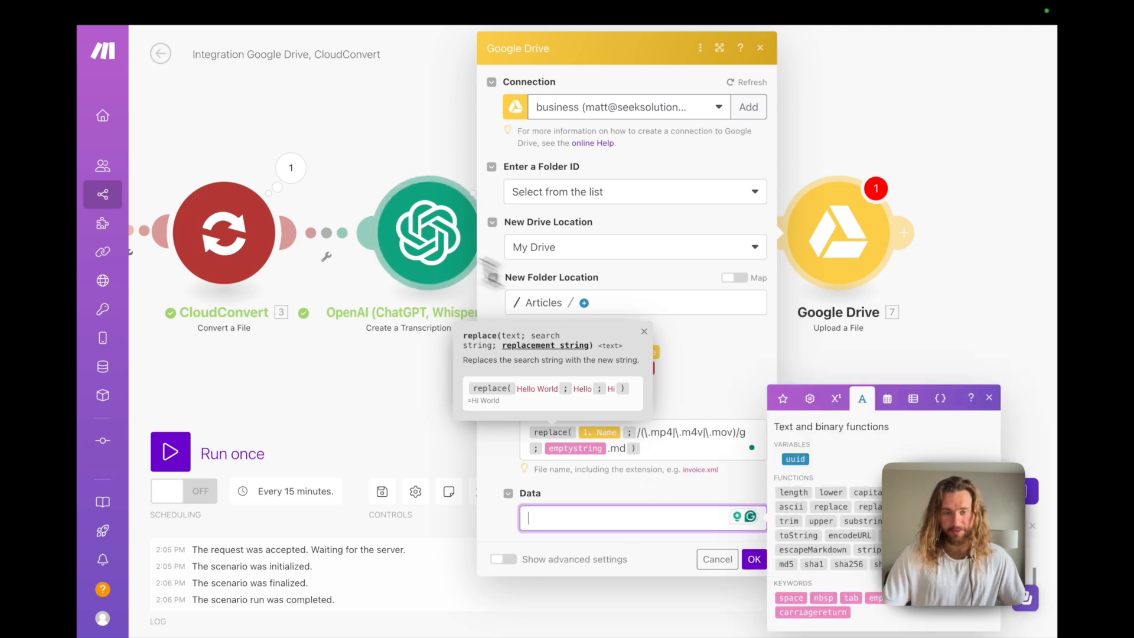
Step: Close the Upload a File settings without saving, then reopen them from the module on the canvas
{"action": "left_click_drag", "start_coordinate": [661, 52], "coordinate": [667, 81]}
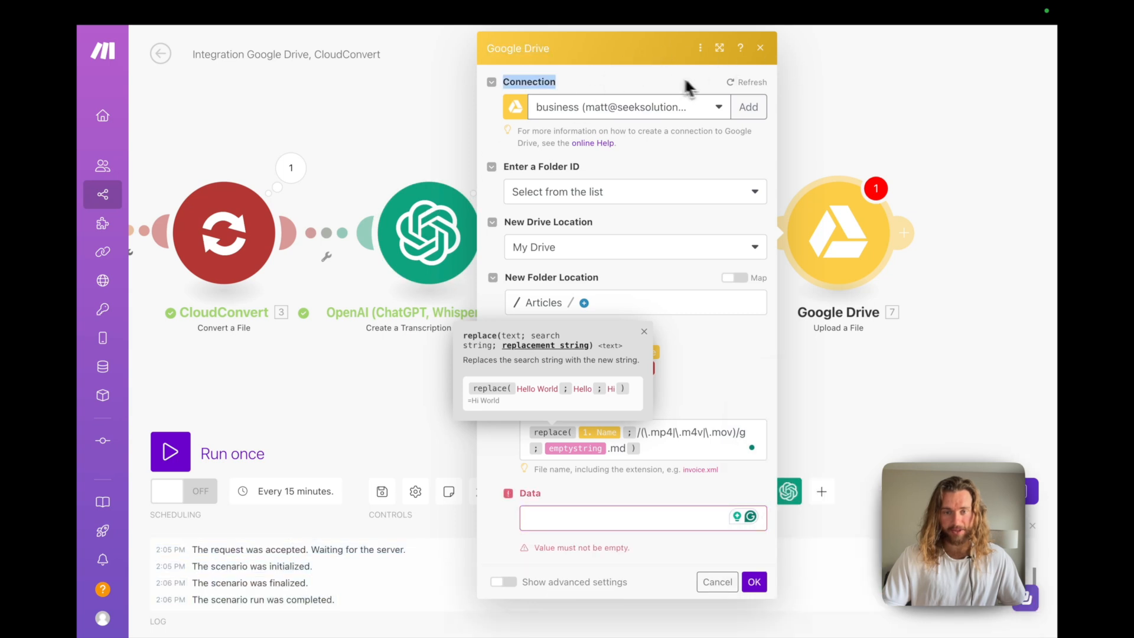
{"action": "left_click", "coordinate": [760, 48]}
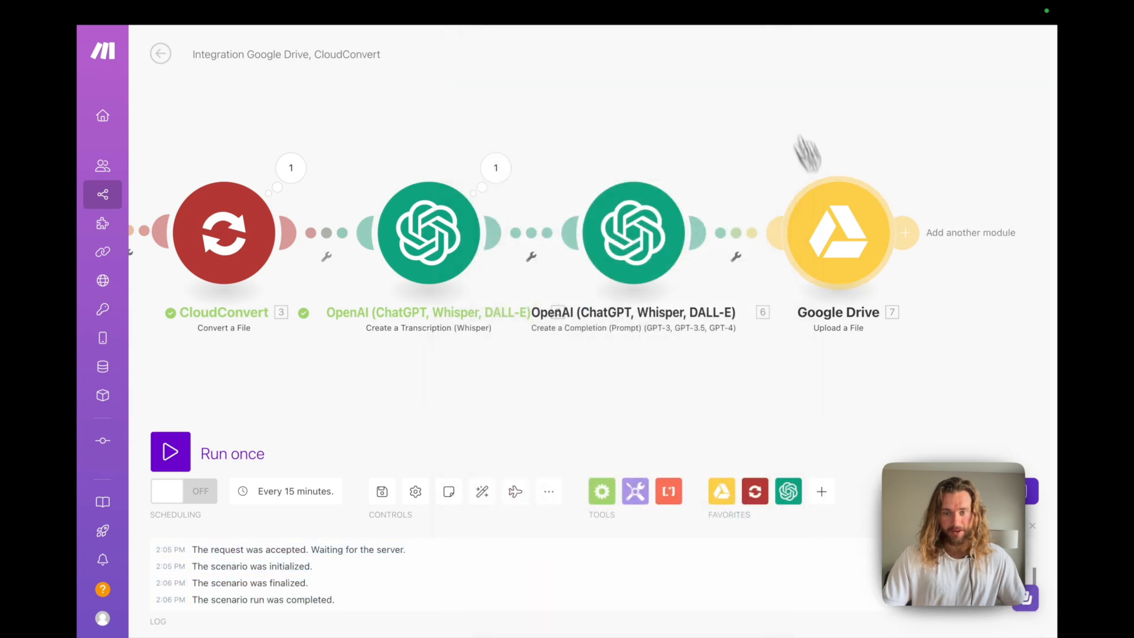
{"action": "left_click", "coordinate": [864, 266]}
{"action": "left_click_drag", "start_coordinate": [650, 162], "coordinate": [832, 195]}
{"action": "left_click", "coordinate": [911, 243]}
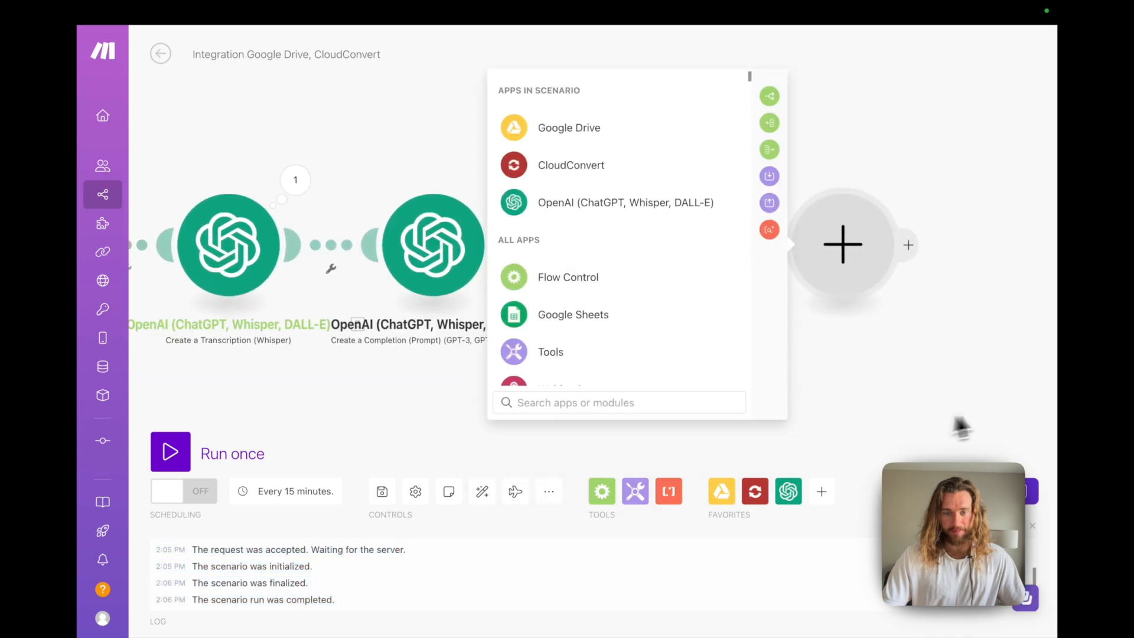
{"action": "left_click", "coordinate": [896, 424]}
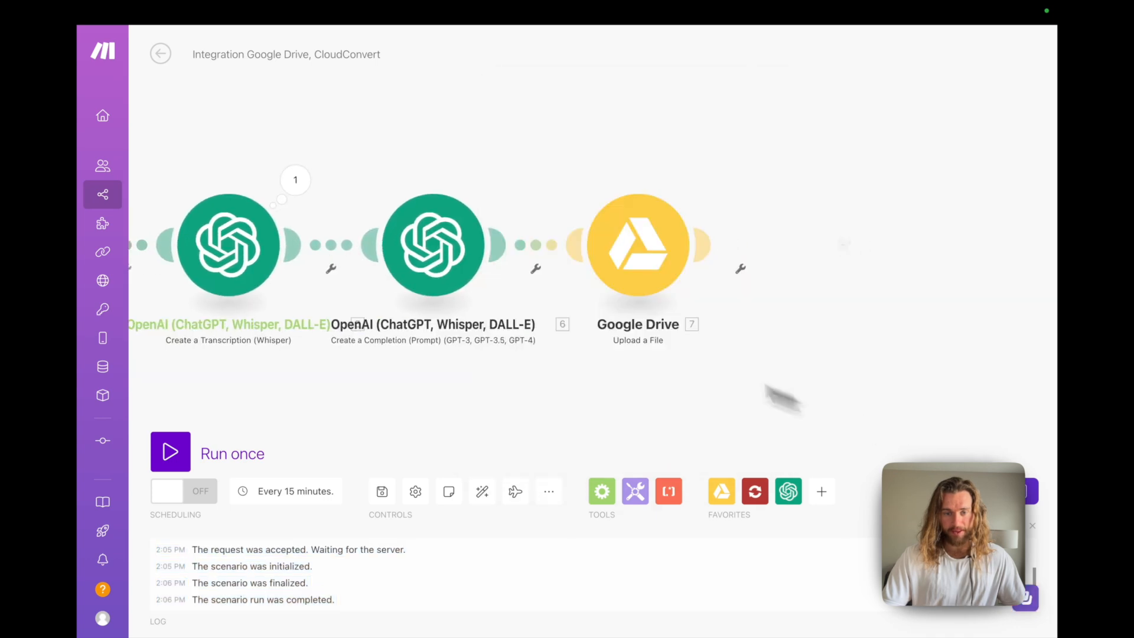
{"action": "left_click", "coordinate": [664, 240]}
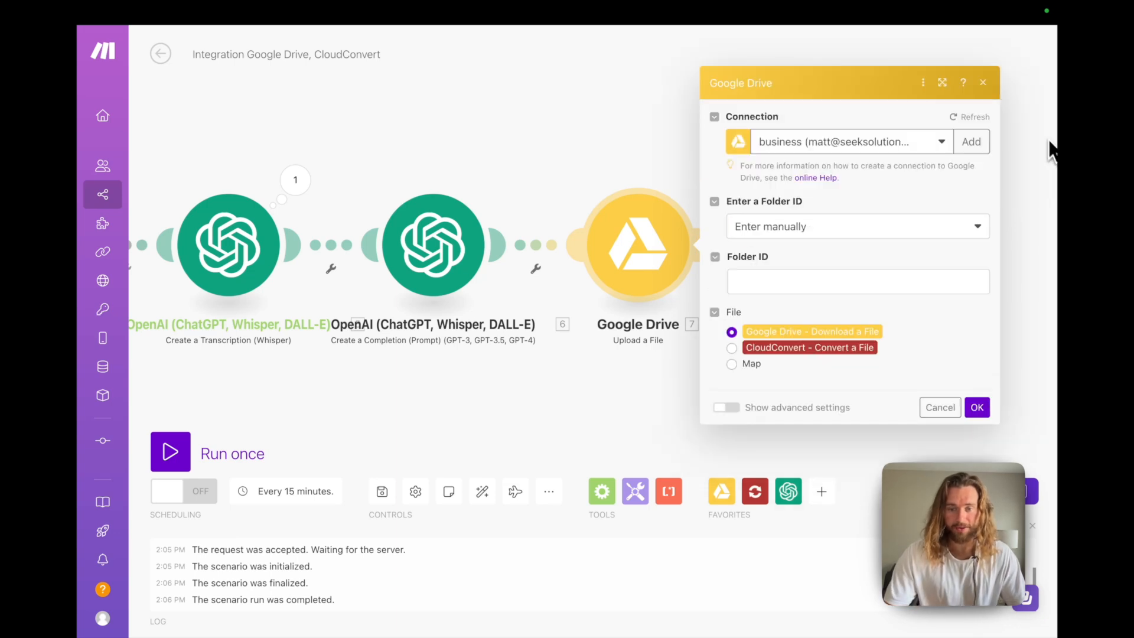
Step: Map the file manually and set File Name to replace(2. Name; /(\.mp4|\.m4v|\.mov)/g; emptystring.md)
{"action": "left_click", "coordinate": [752, 366]}
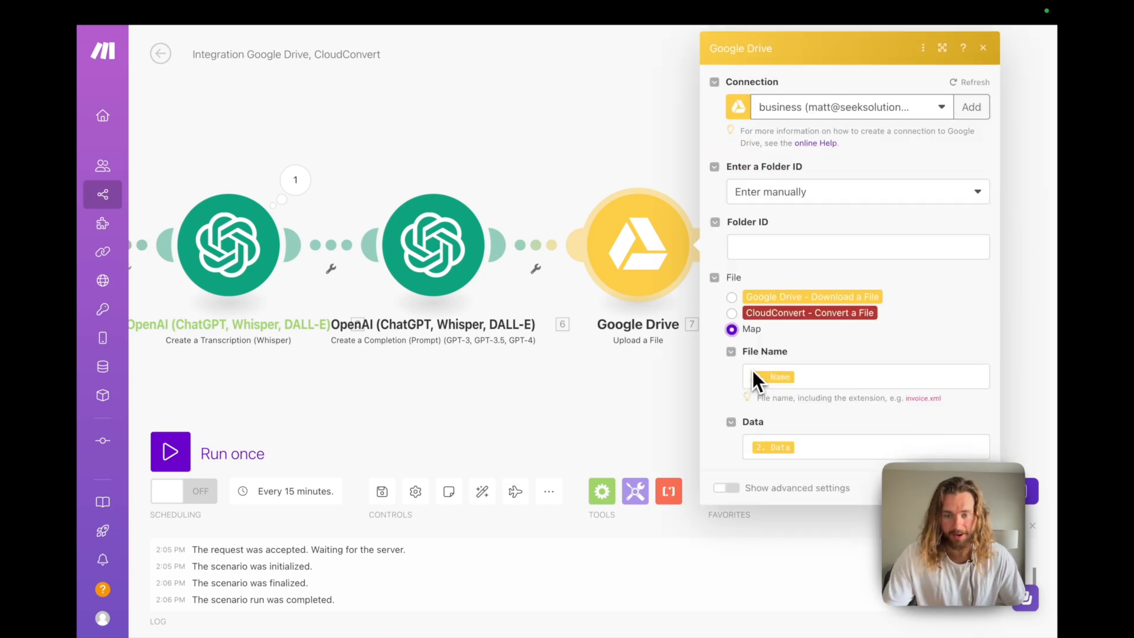
{"action": "left_click", "coordinate": [810, 378]}
{"action": "type", "text": "replace(2. Name; /(\\.mp4|\\.m4v|\\.mov)/g; emptystring.md)"}
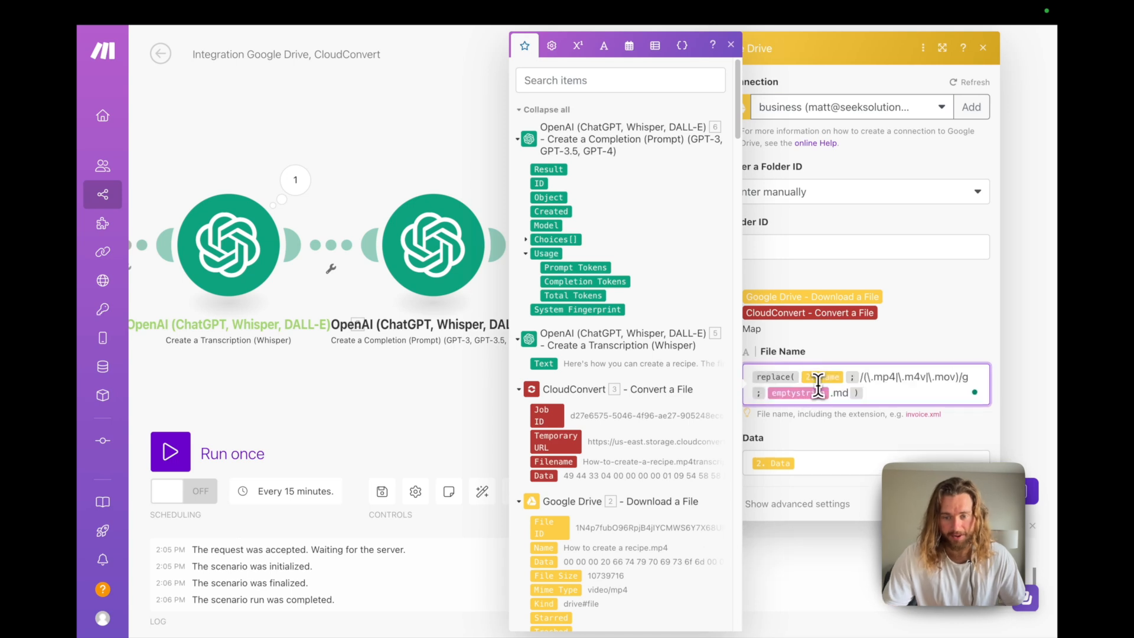
Step: Replace the mapped value in the upload module's Data field with the Result output of the Create a Completion module
{"action": "left_click", "coordinate": [820, 463]}
{"action": "key", "text": "BackSpace"}
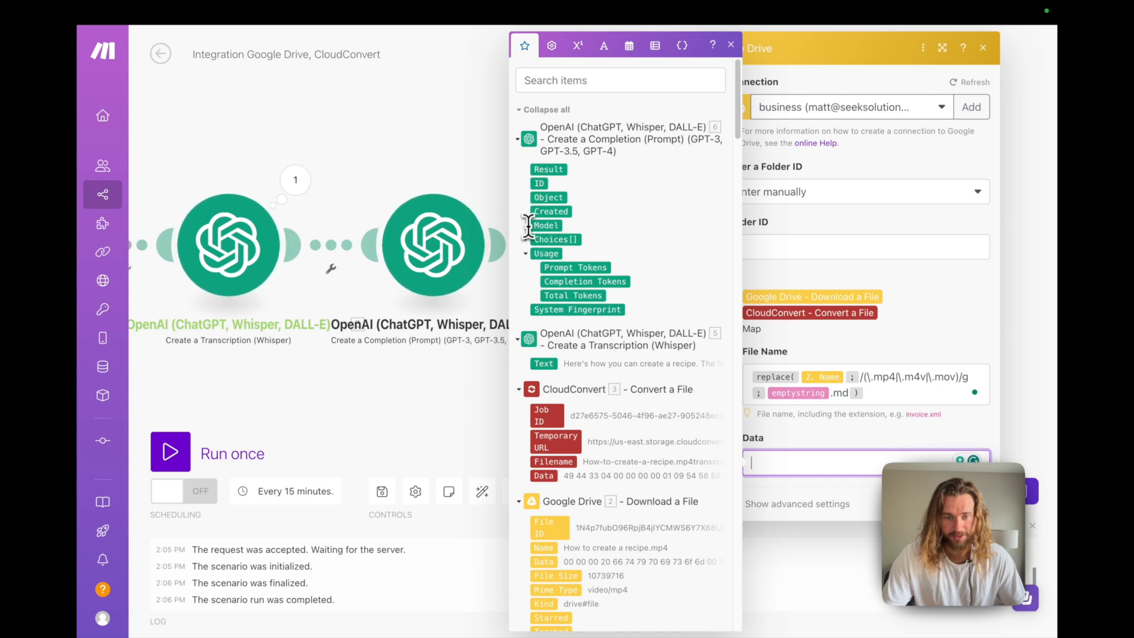
{"action": "left_click", "coordinate": [549, 169]}
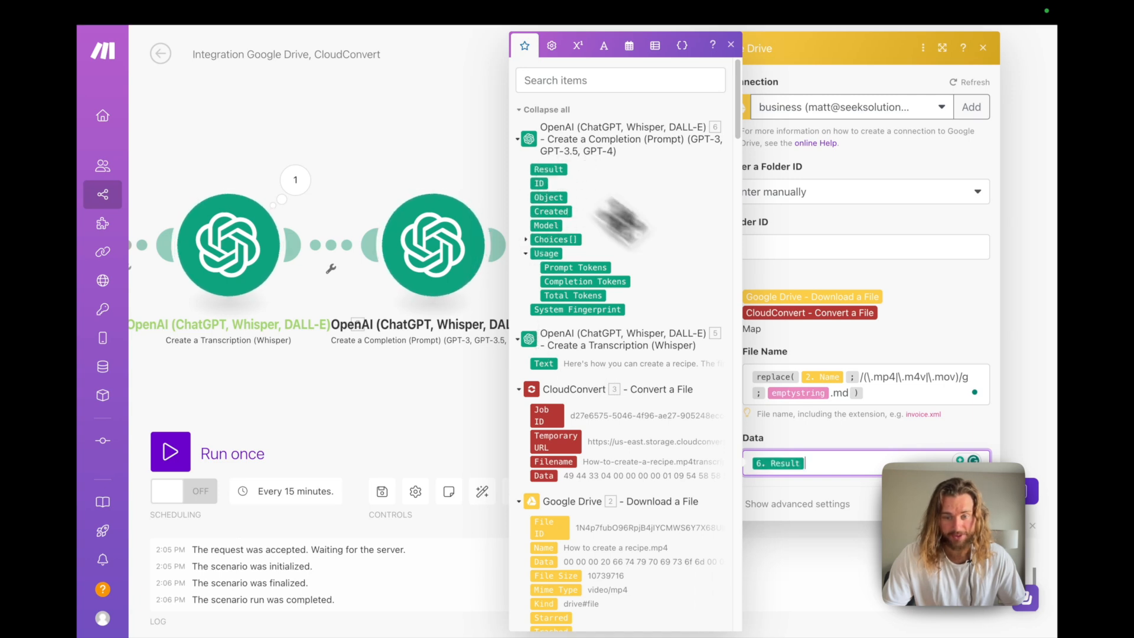
{"action": "left_click", "coordinate": [814, 413]}
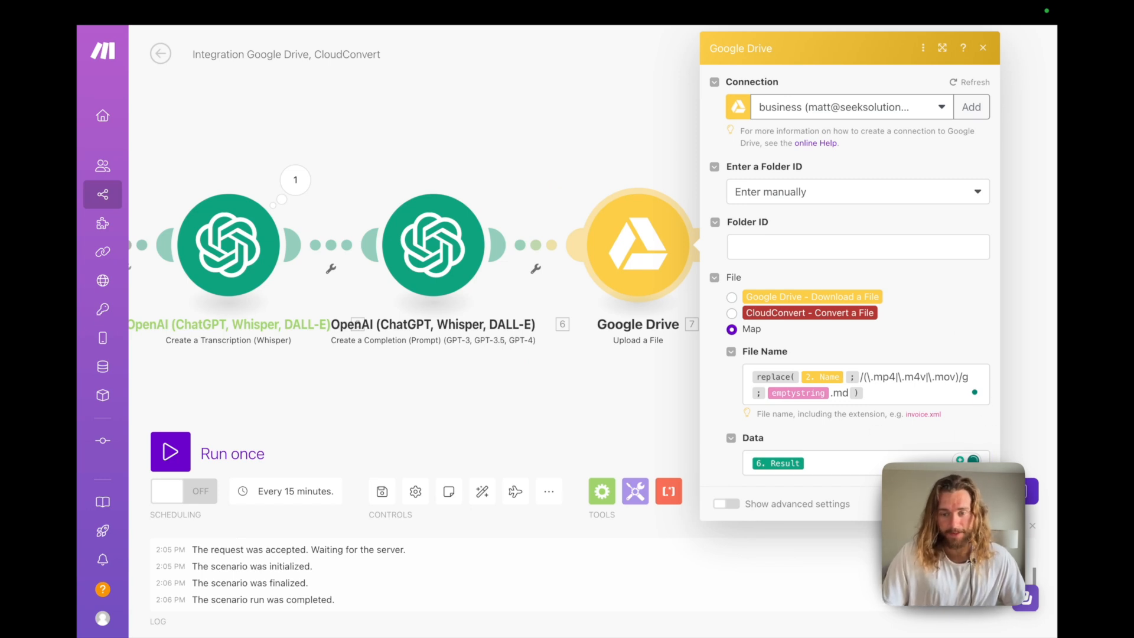
Step: Choose the upload destination from the list as the Articles folder in My Drive and save the Upload a File settings
{"action": "left_click", "coordinate": [802, 242]}
{"action": "left_click", "coordinate": [809, 195]}
{"action": "left_click", "coordinate": [809, 236]}
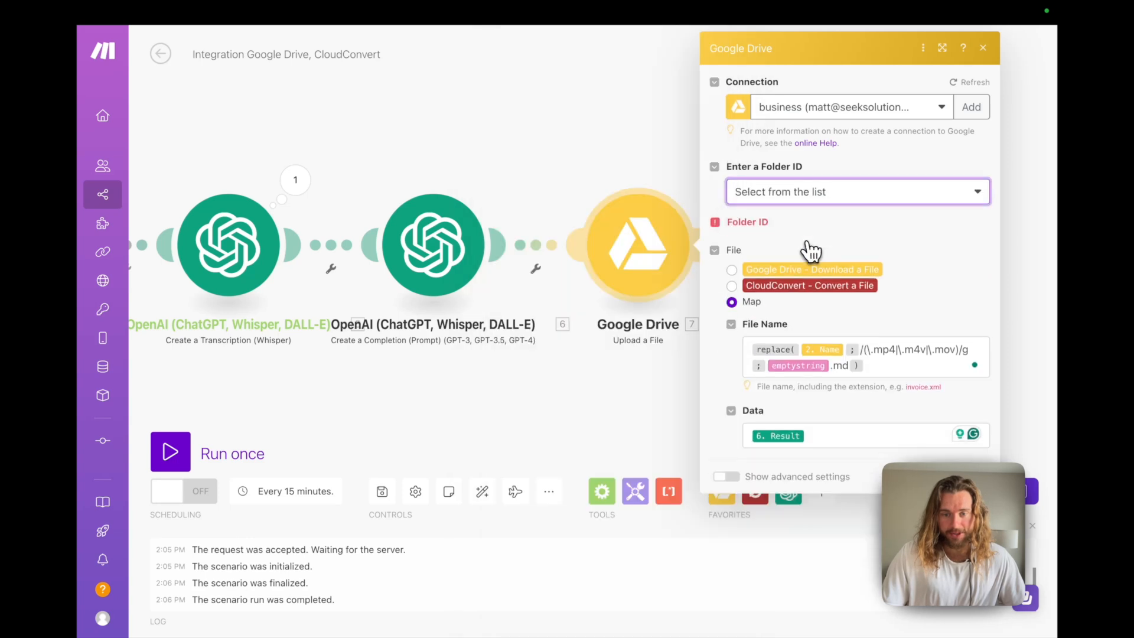
{"action": "left_click", "coordinate": [798, 301]}
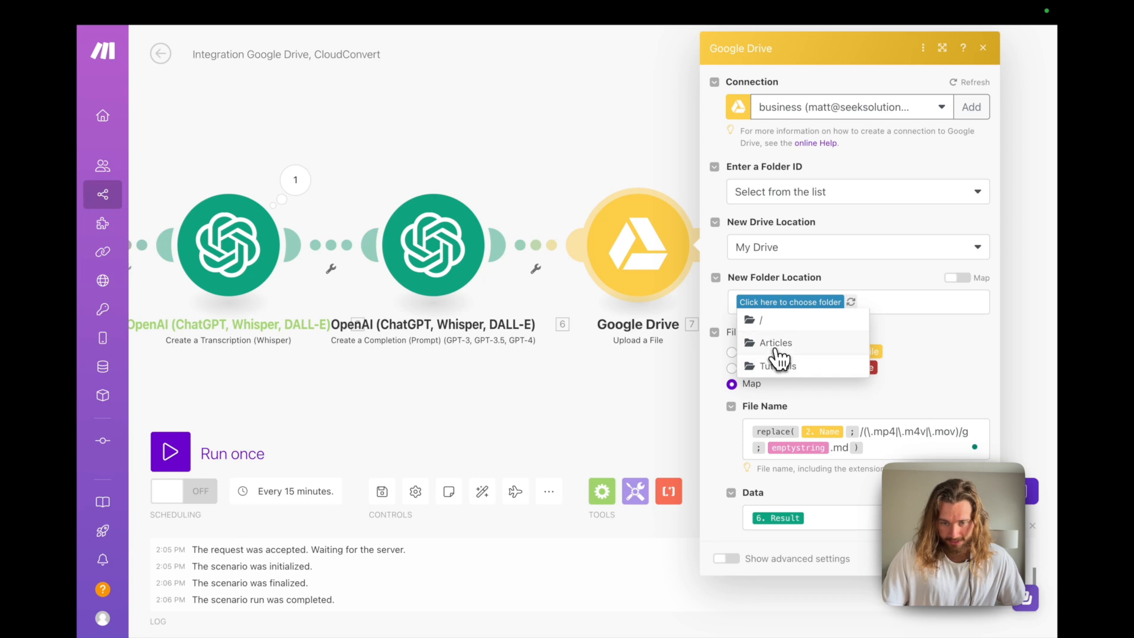
{"action": "left_click", "coordinate": [775, 344]}
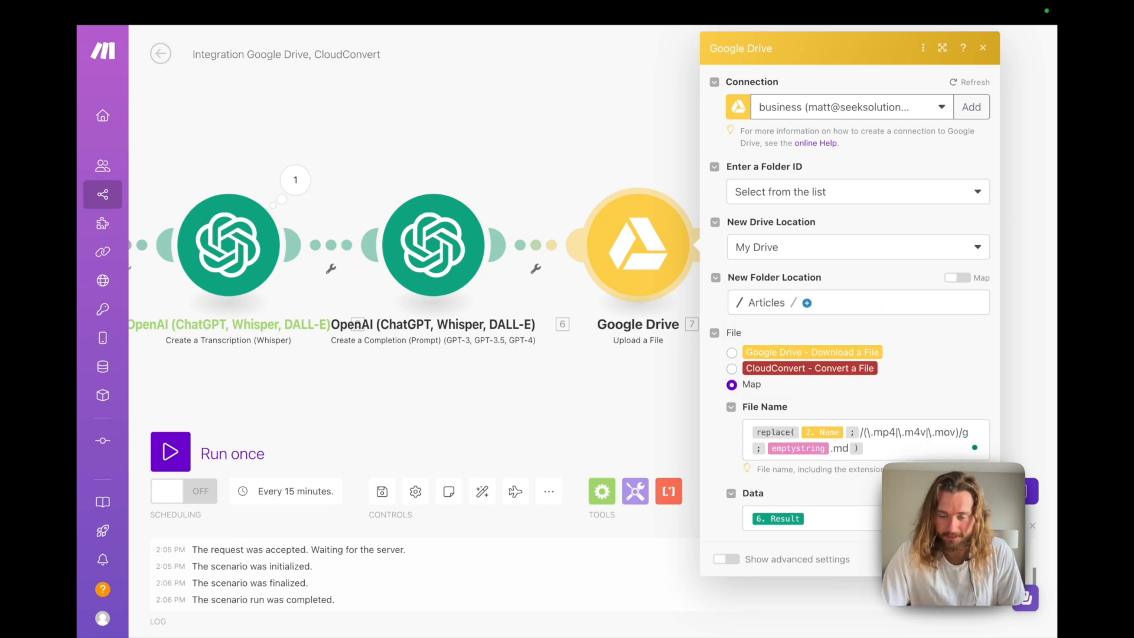
{"action": "left_click", "coordinate": [969, 558]}
Step: Switch to Google Drive and open the Articles folder in My Drive to check its contents before the run
{"action": "left_click_drag", "start_coordinate": [156, 392], "coordinate": [681, 359]}
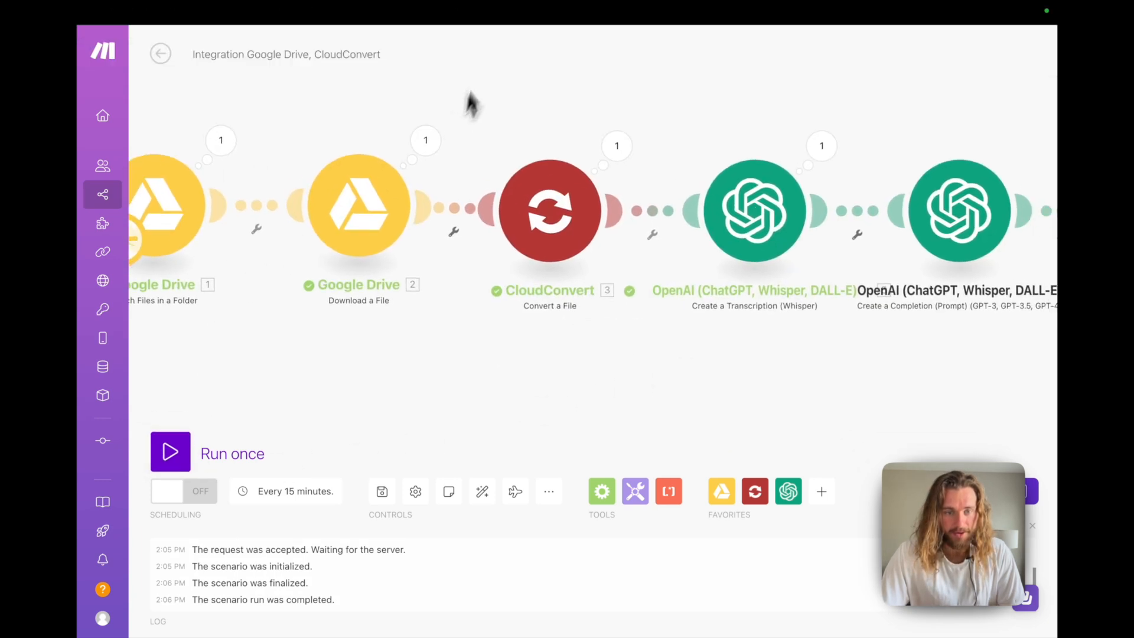
{"action": "left_click", "coordinate": [472, 37]}
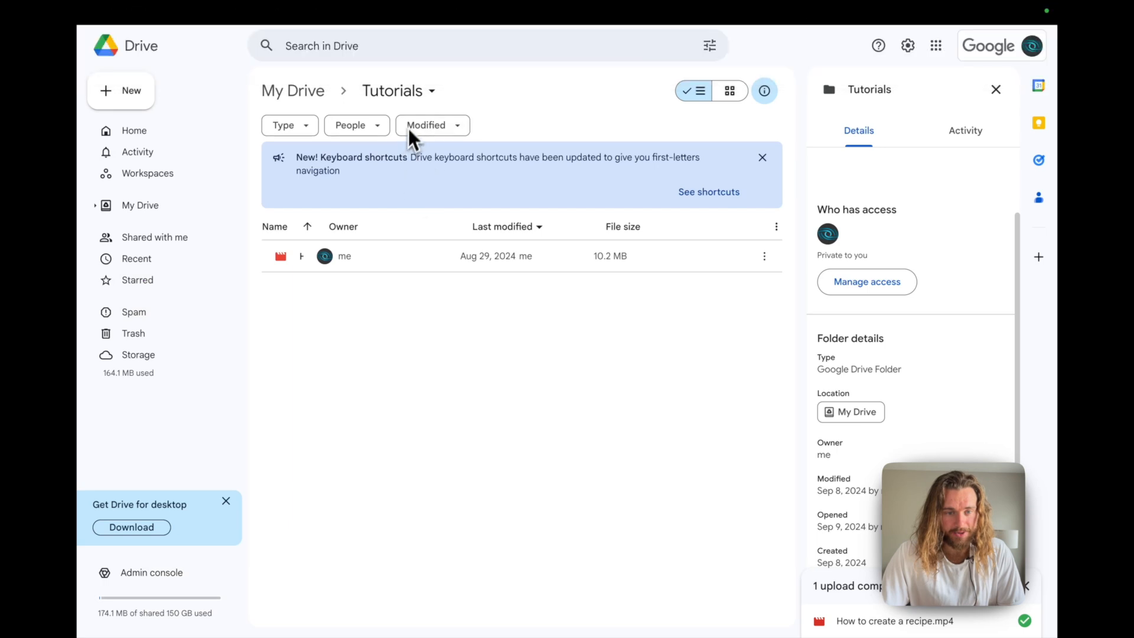
{"action": "left_click", "coordinate": [418, 95]}
{"action": "left_click", "coordinate": [302, 96]}
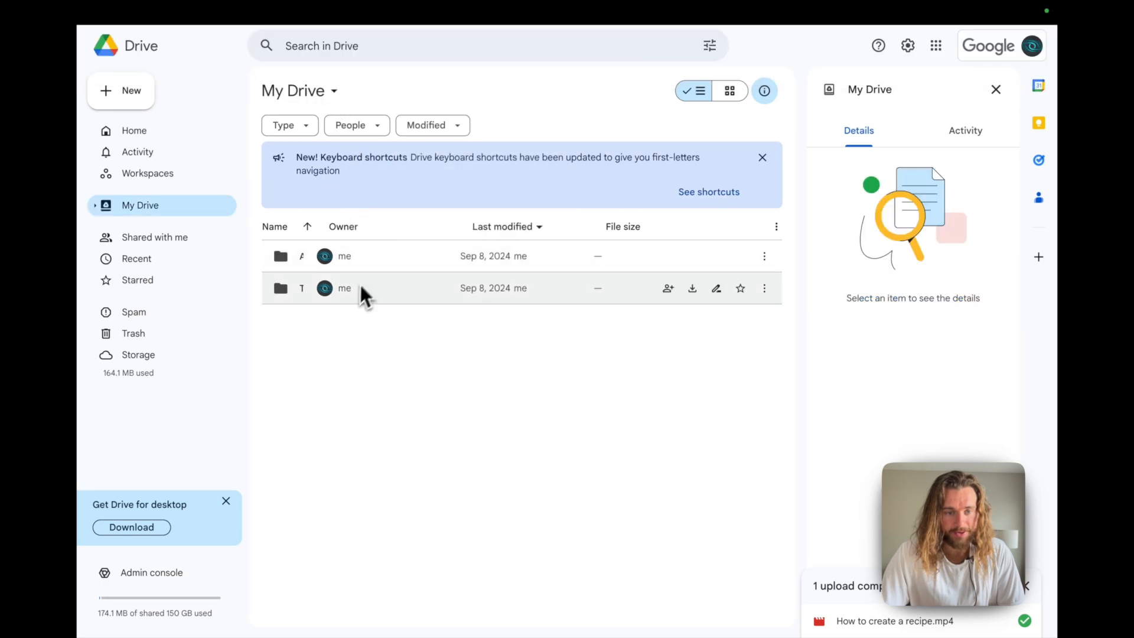
{"action": "left_click", "coordinate": [306, 256]}
{"action": "double_click", "coordinate": [364, 258]}
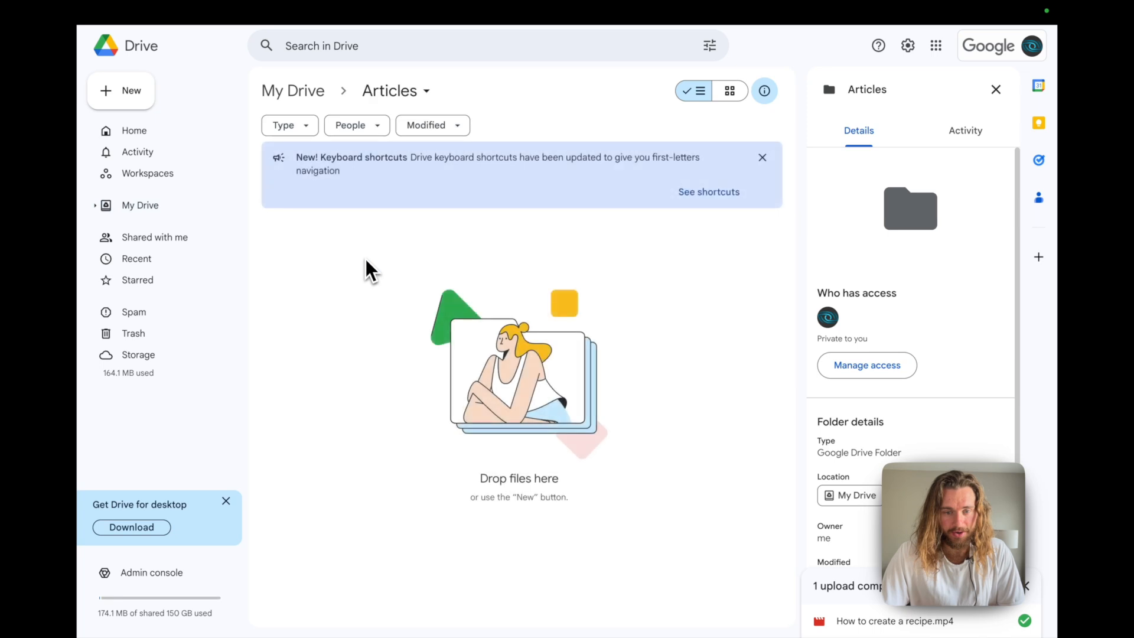
Step: Return to the Make scenario and run it once
{"action": "mouse_move", "coordinate": [325, 6]}
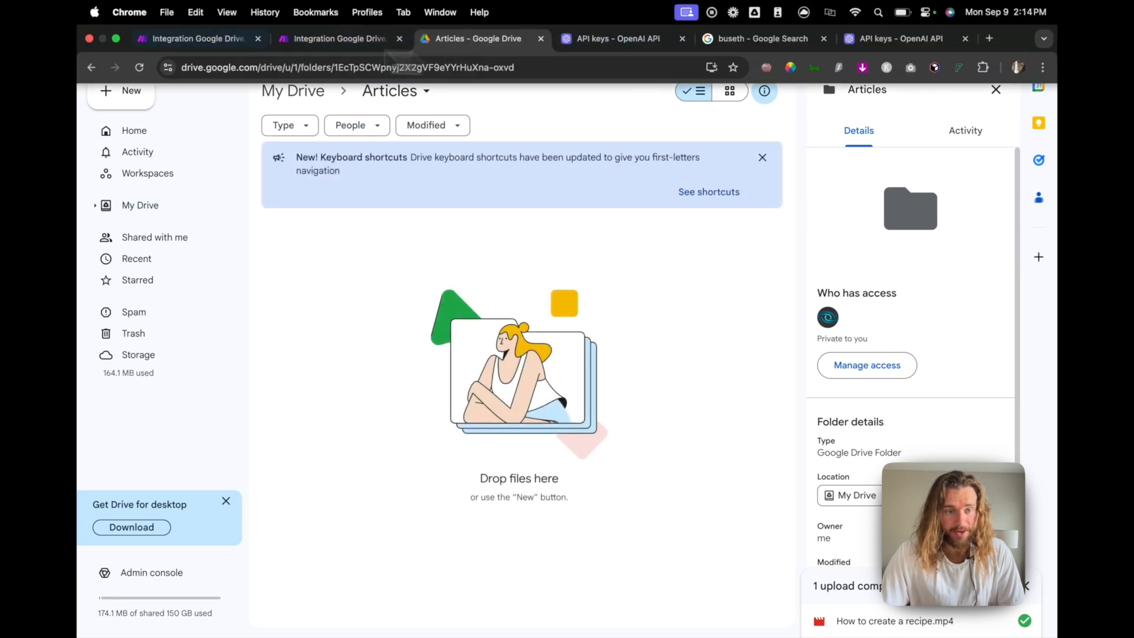
{"action": "left_click", "coordinate": [142, 38]}
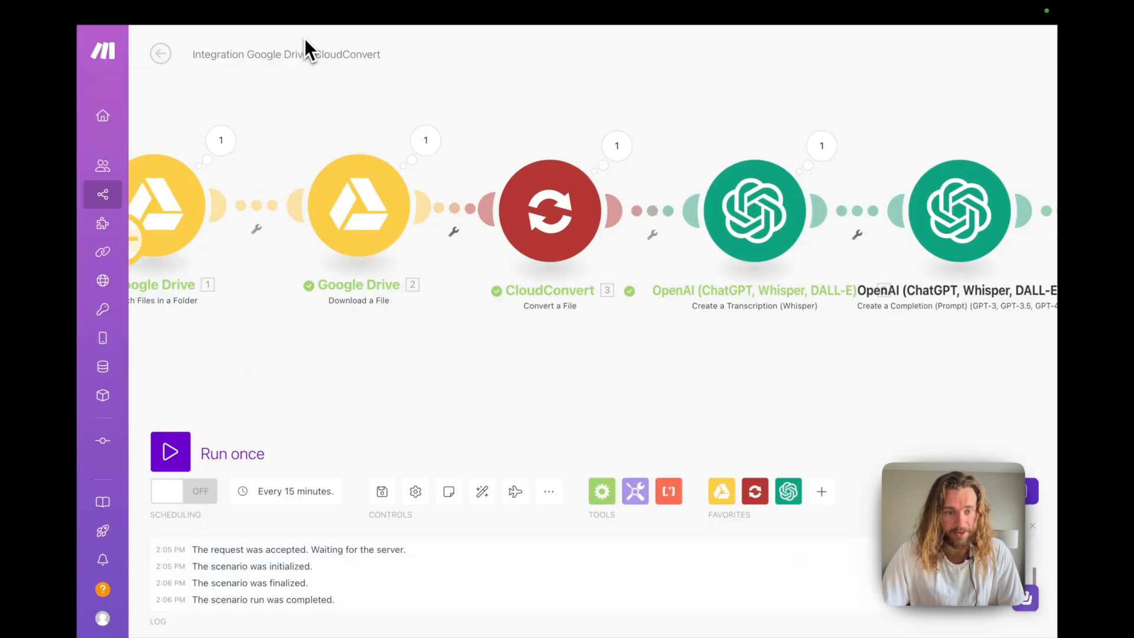
{"action": "left_click", "coordinate": [147, 458]}
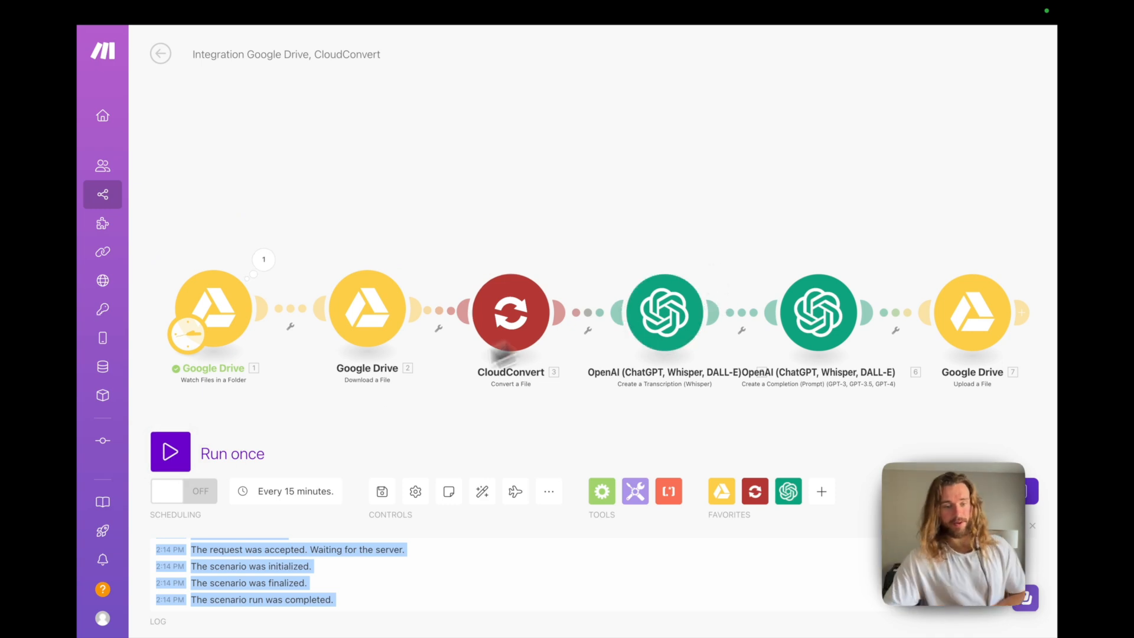
{"action": "left_click", "coordinate": [170, 452]}
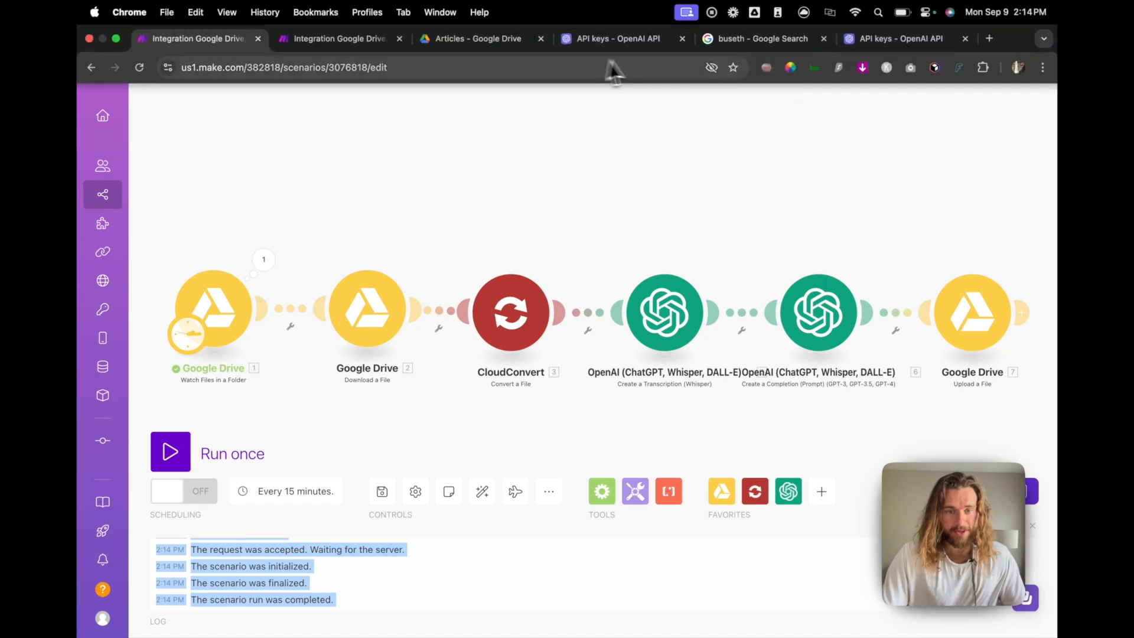
Step: Switch to Google Drive, open the Tutorials folder and move How to create a recipe.mp4 to the trash
{"action": "left_click", "coordinate": [524, 43]}
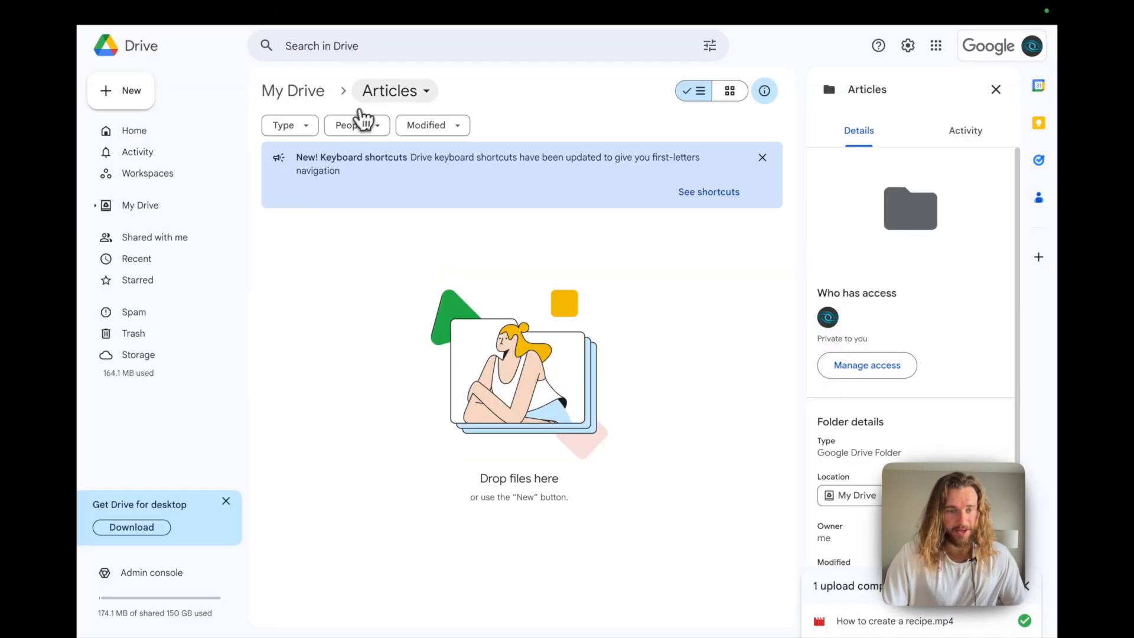
{"action": "left_click", "coordinate": [384, 96]}
{"action": "left_click", "coordinate": [313, 94]}
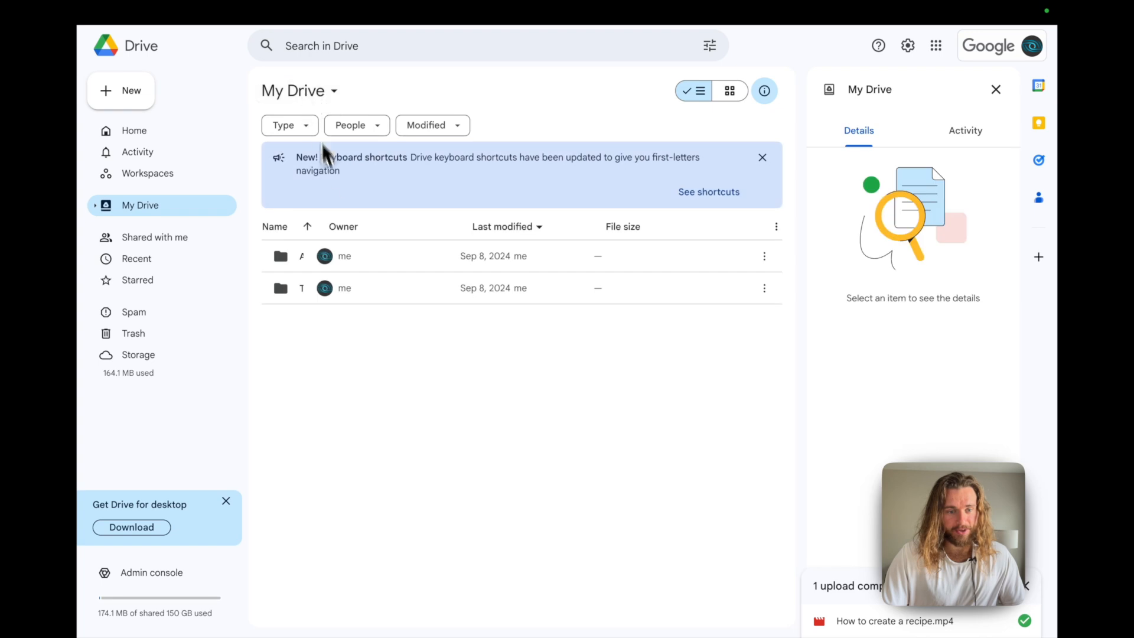
{"action": "double_click", "coordinate": [314, 286]}
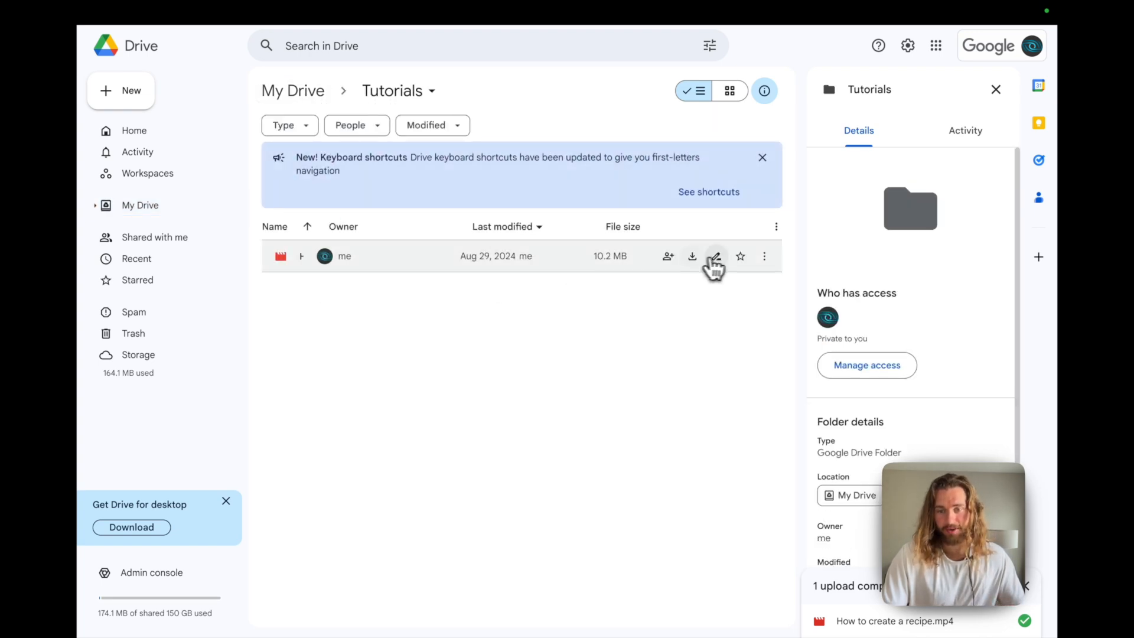
{"action": "left_click", "coordinate": [767, 259]}
{"action": "left_click", "coordinate": [766, 259]}
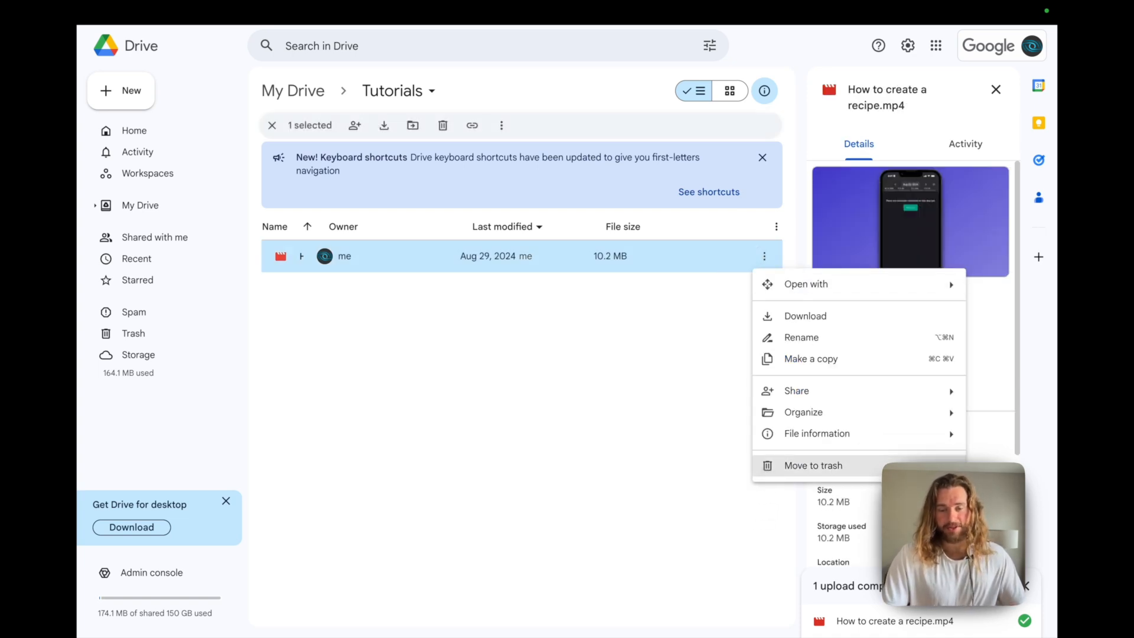
{"action": "left_click", "coordinate": [768, 469]}
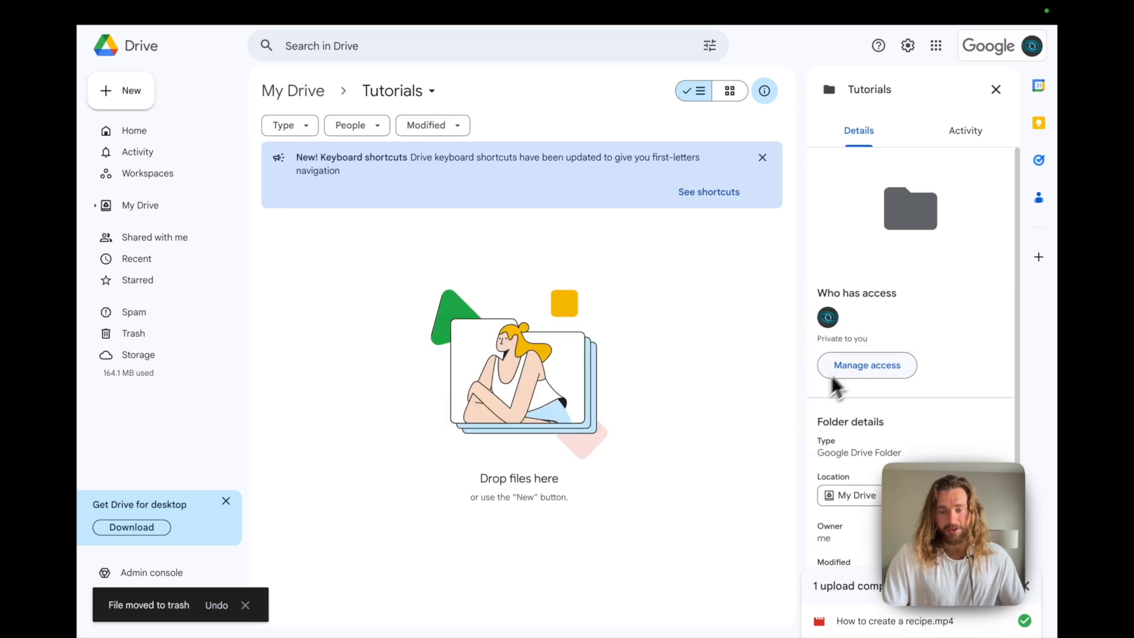
Step: Take the browser out of full screen and upload How to create a recipe.mp4 from Finder's Tutorials folder to the Drive Tutorials folder
{"action": "mouse_move", "coordinate": [236, 635]}
{"action": "left_click", "coordinate": [109, 624]}
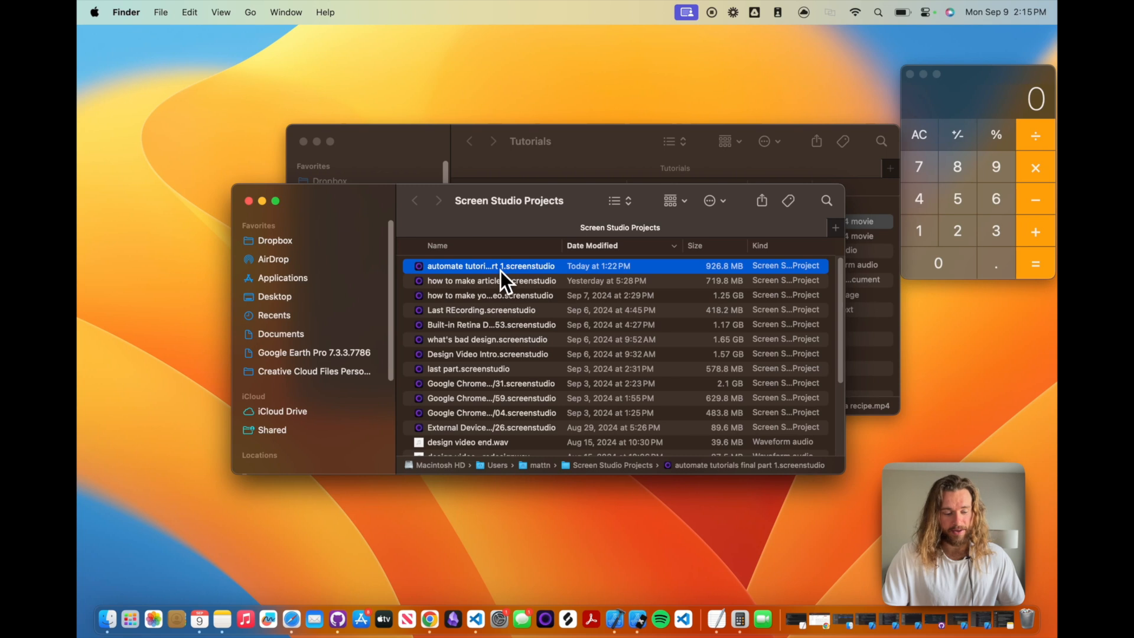
{"action": "key", "text": "ctrl+Right"}
{"action": "mouse_move", "coordinate": [291, 32]}
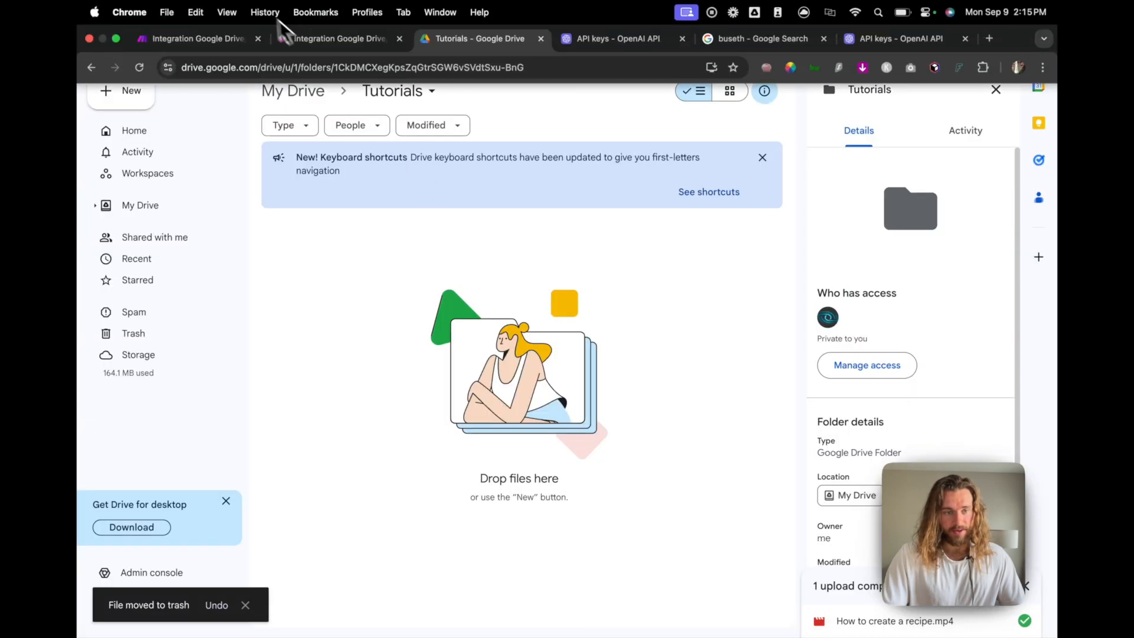
{"action": "left_click", "coordinate": [116, 39]}
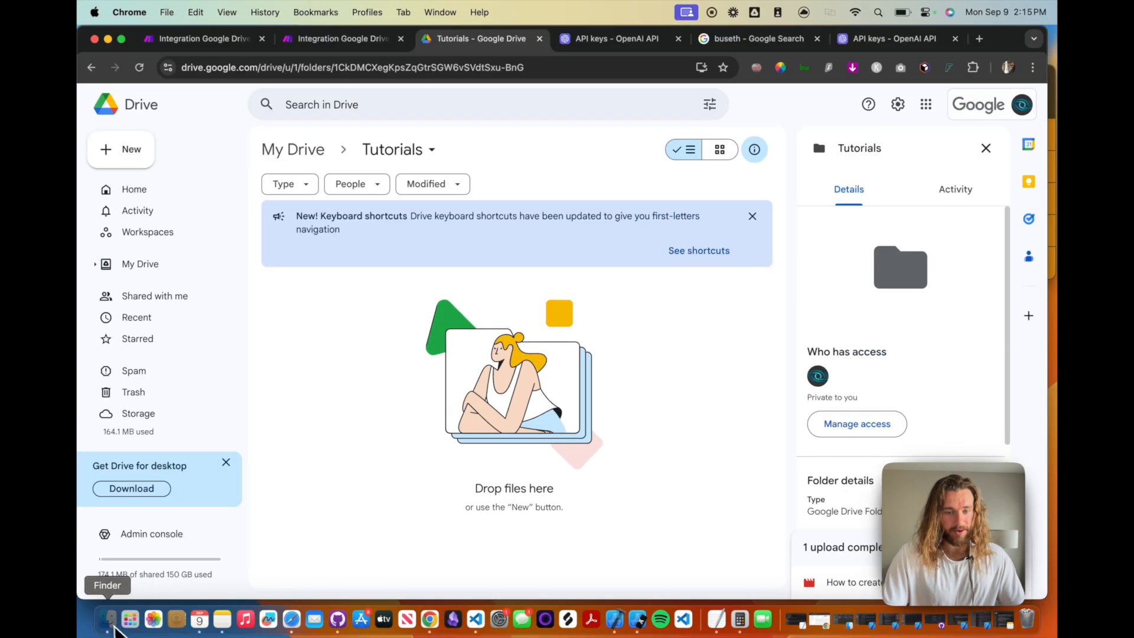
{"action": "left_click", "coordinate": [119, 630]}
{"action": "key", "text": "super+grave"}
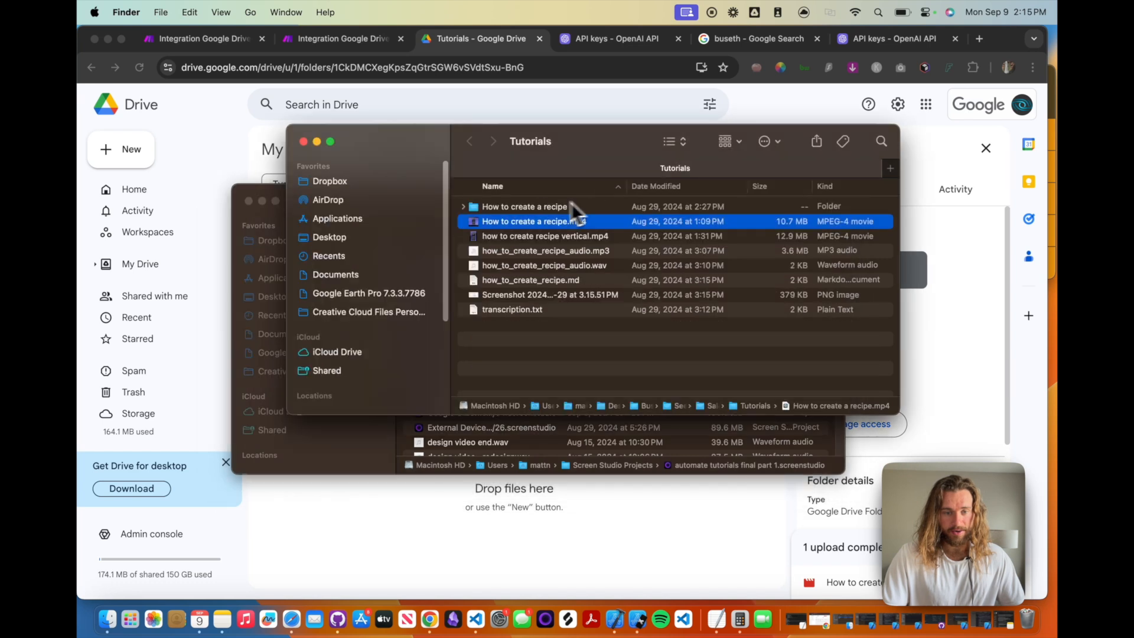
{"action": "left_click_drag", "start_coordinate": [520, 222], "coordinate": [282, 52]}
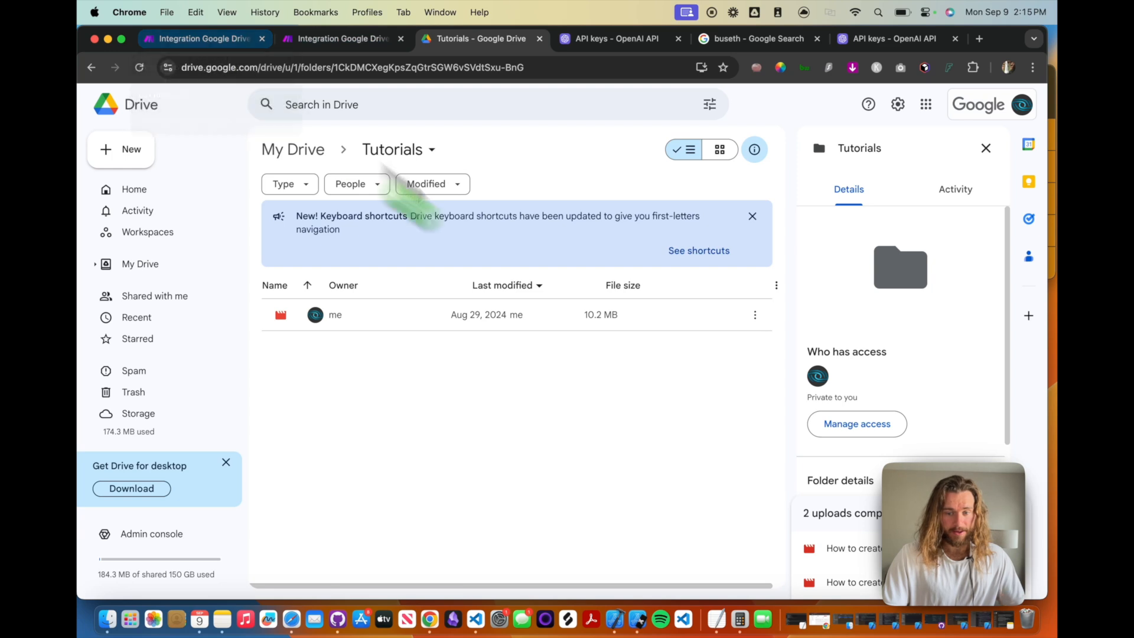
Step: Go back to the Make scenario and run it once on the newly uploaded video
{"action": "left_click", "coordinate": [186, 38]}
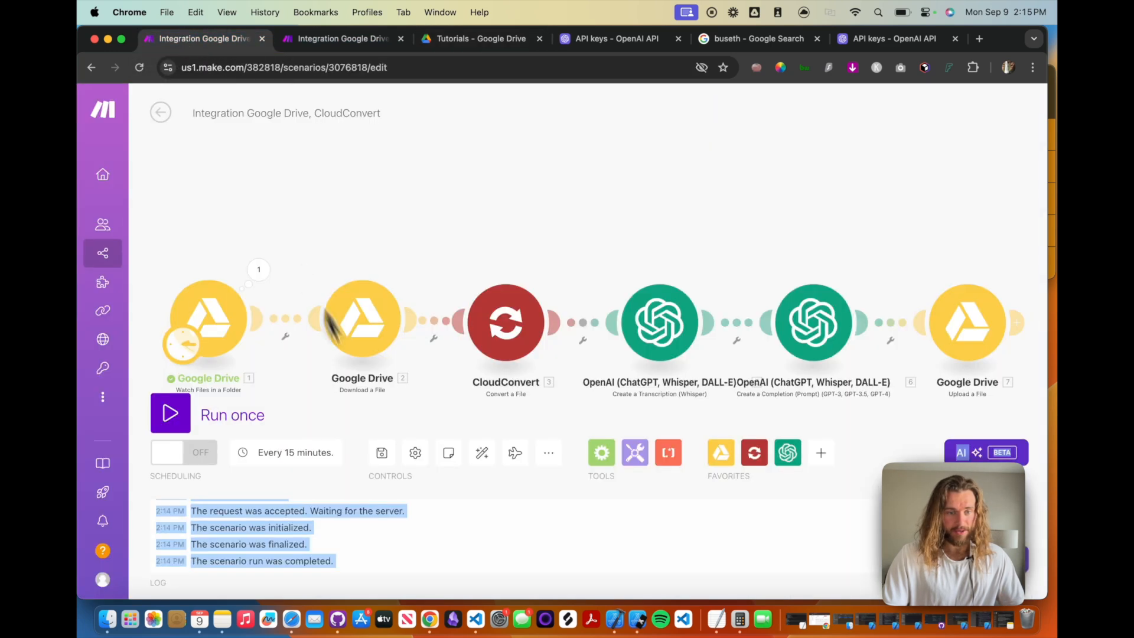
{"action": "left_click", "coordinate": [307, 40]}
{"action": "left_click", "coordinate": [484, 40]}
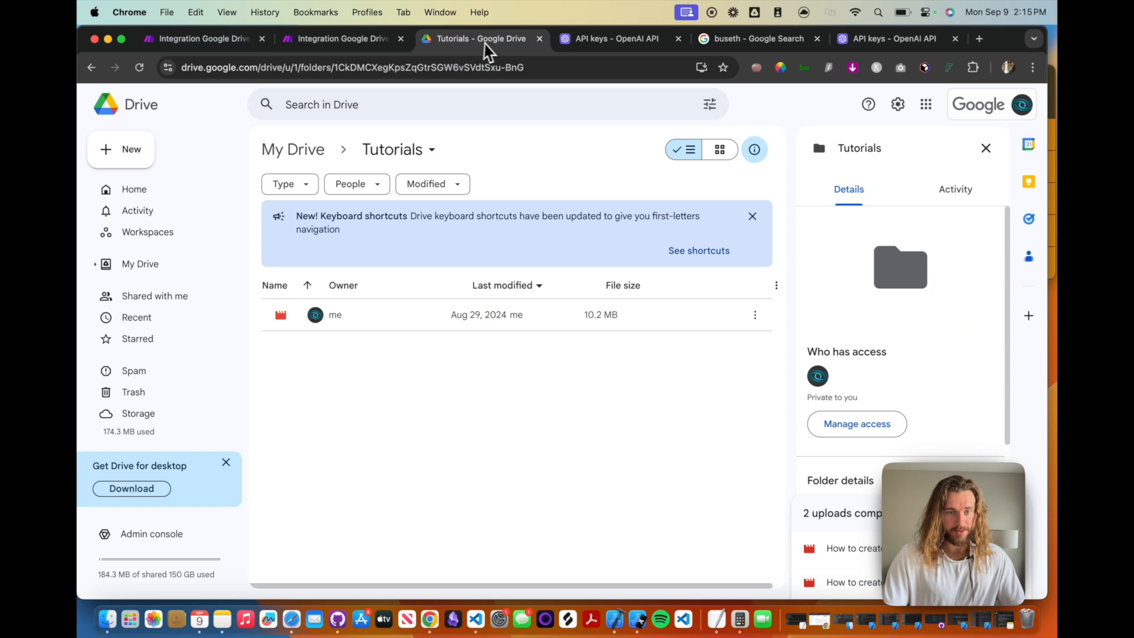
{"action": "left_click", "coordinate": [251, 41]}
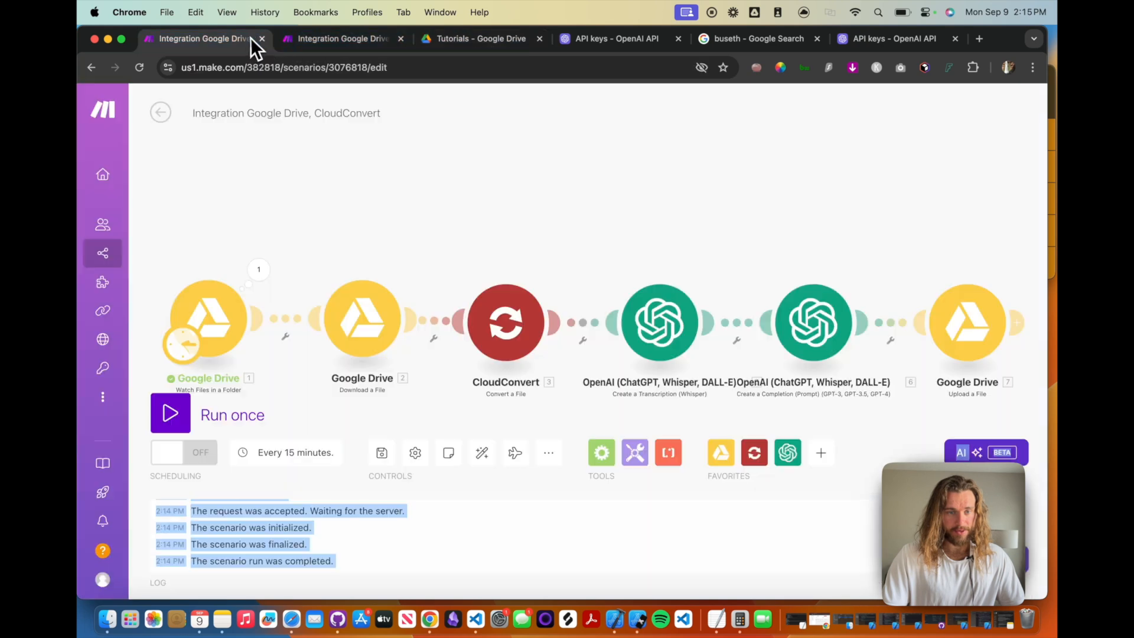
{"action": "left_click", "coordinate": [184, 420]}
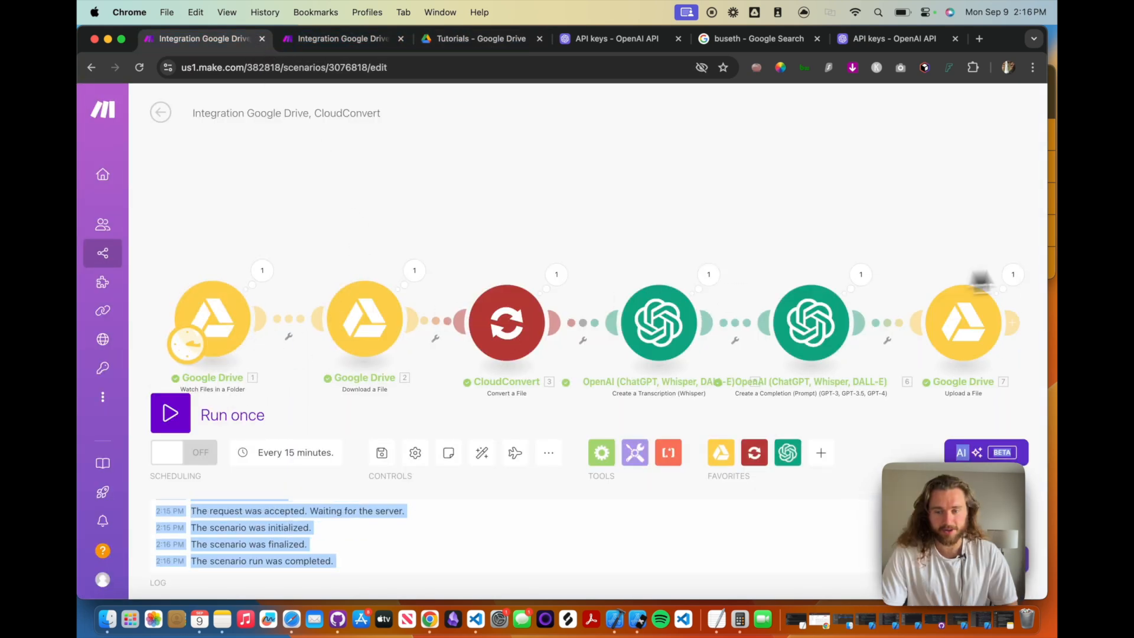
Step: Switch to Google Drive, open the Articles folder in My Drive and preview How to create a recipe.md
{"action": "left_click", "coordinate": [462, 43]}
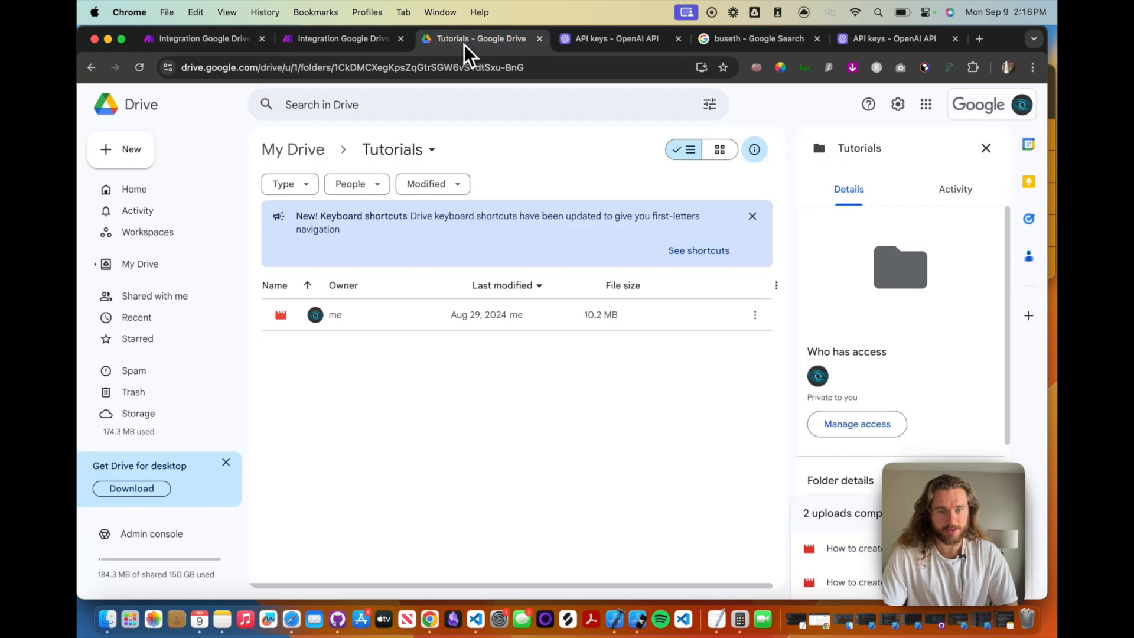
{"action": "left_click", "coordinate": [392, 155]}
{"action": "left_click", "coordinate": [319, 155]}
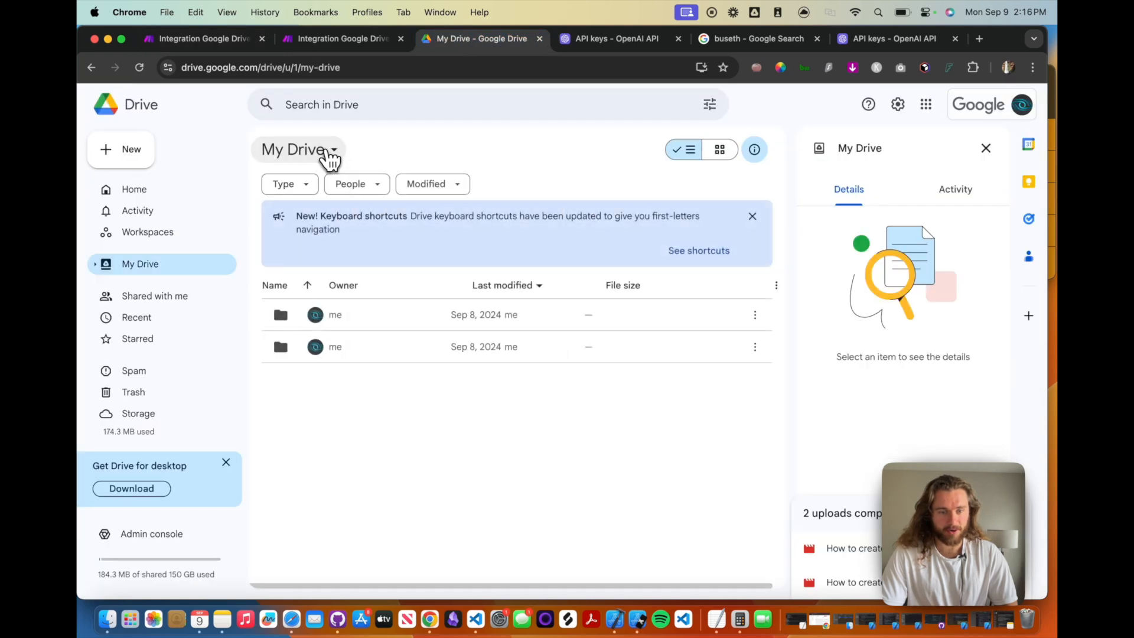
{"action": "left_click", "coordinate": [306, 316]}
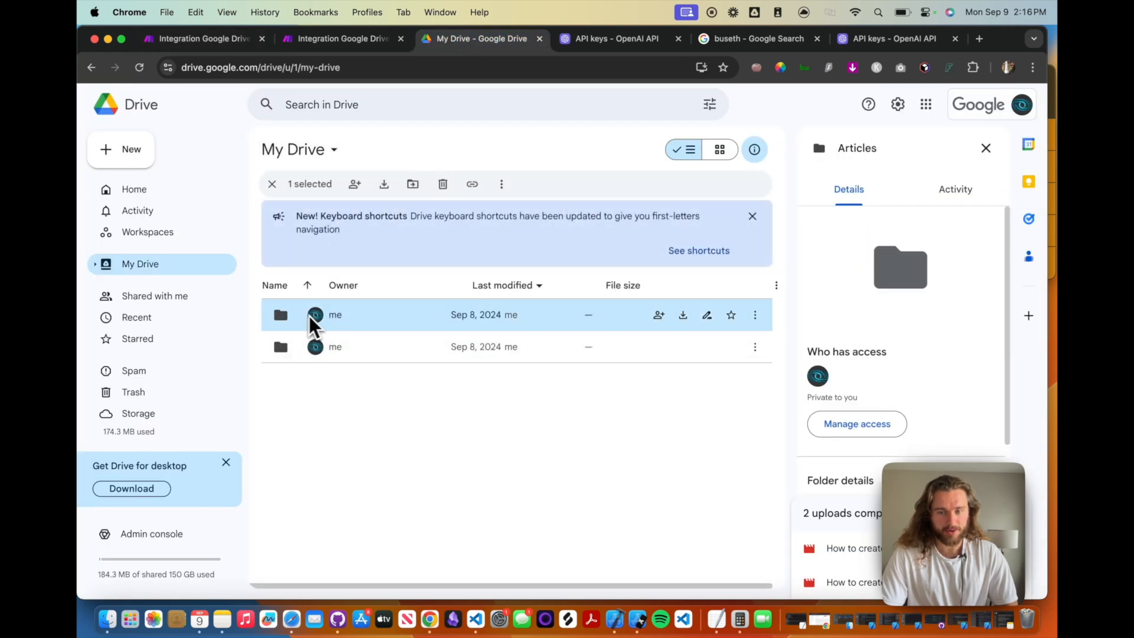
{"action": "double_click", "coordinate": [340, 315]}
{"action": "mouse_move", "coordinate": [296, 324]}
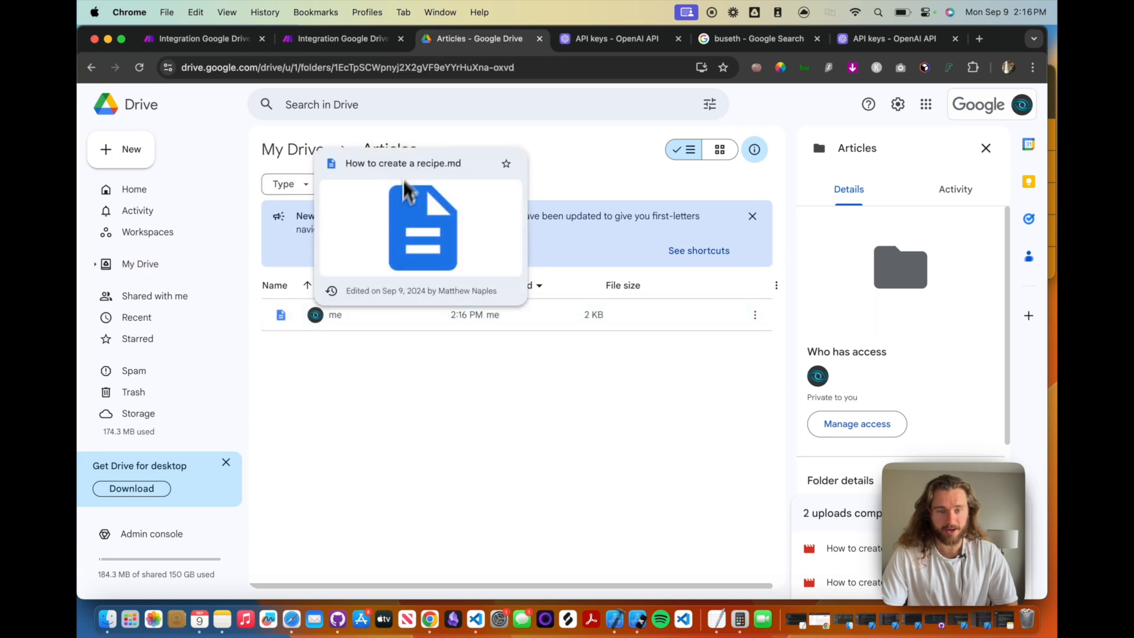
{"action": "double_click", "coordinate": [298, 313]}
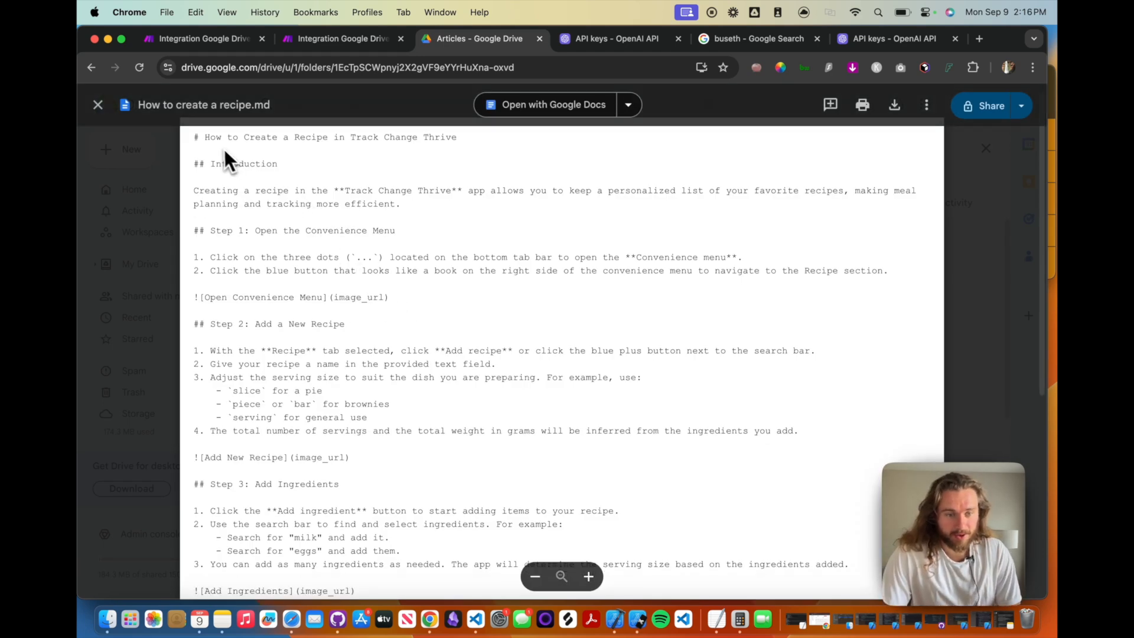
Step: Read the article's introduction and Step 1, including the Convenience menu wording and the image placeholder below it
{"action": "left_click_drag", "start_coordinate": [200, 191], "coordinate": [409, 204]}
{"action": "left_click", "coordinate": [425, 202]}
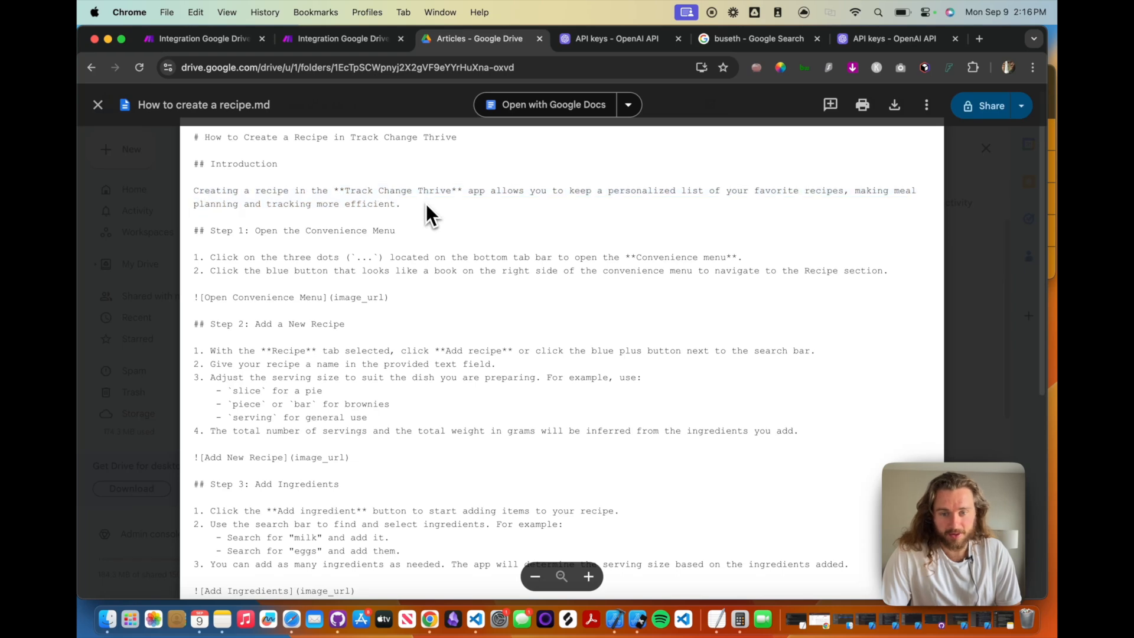
{"action": "scroll", "coordinate": [426, 204], "scroll_direction": "down", "scroll_amount": 2}
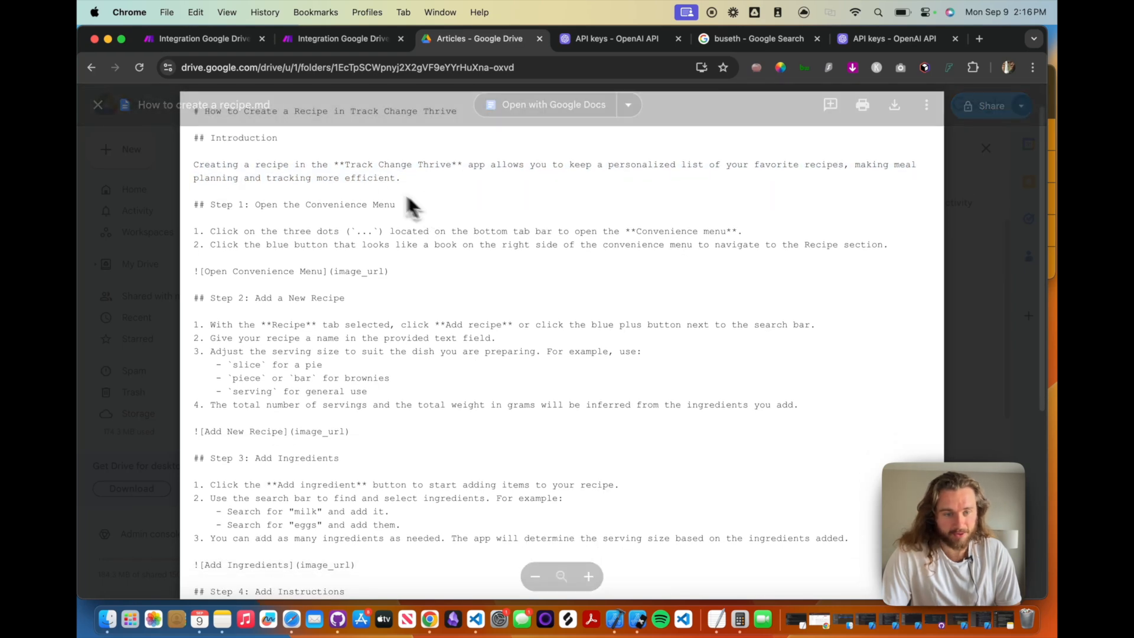
{"action": "left_click_drag", "start_coordinate": [244, 213], "coordinate": [595, 216]}
{"action": "left_click", "coordinate": [474, 214]}
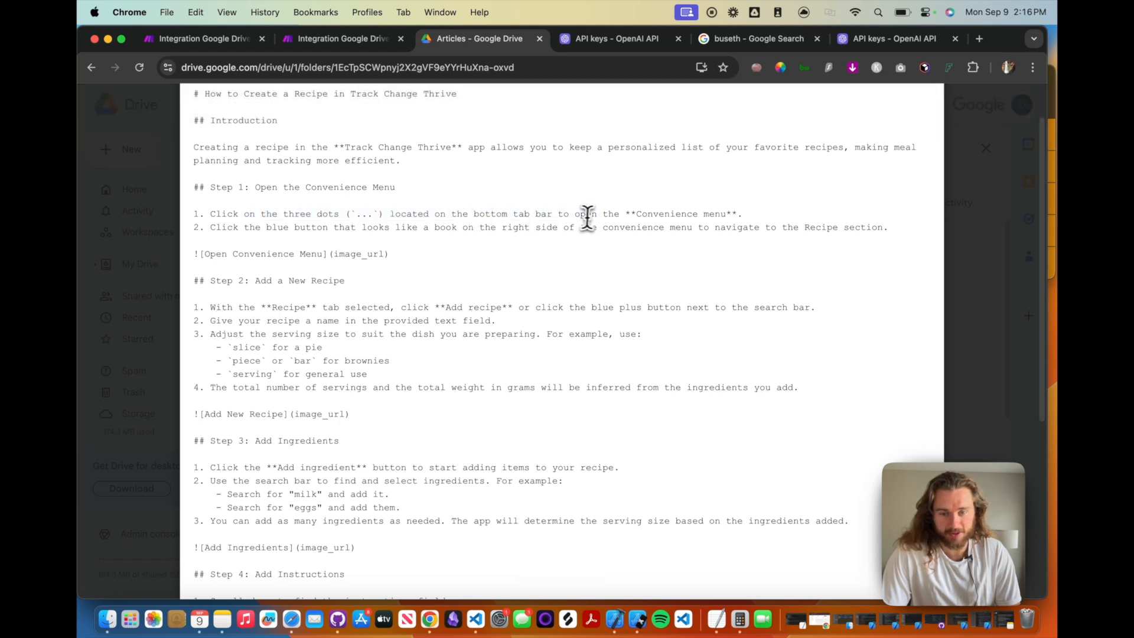
{"action": "left_click_drag", "start_coordinate": [620, 215], "coordinate": [739, 218]}
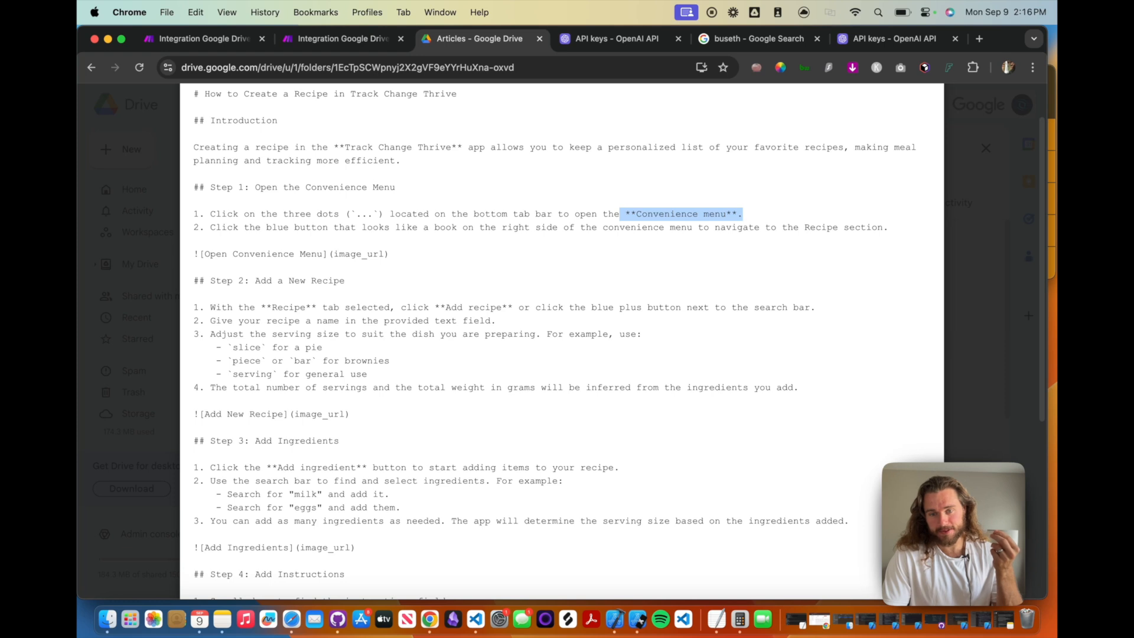
{"action": "left_click", "coordinate": [740, 217]}
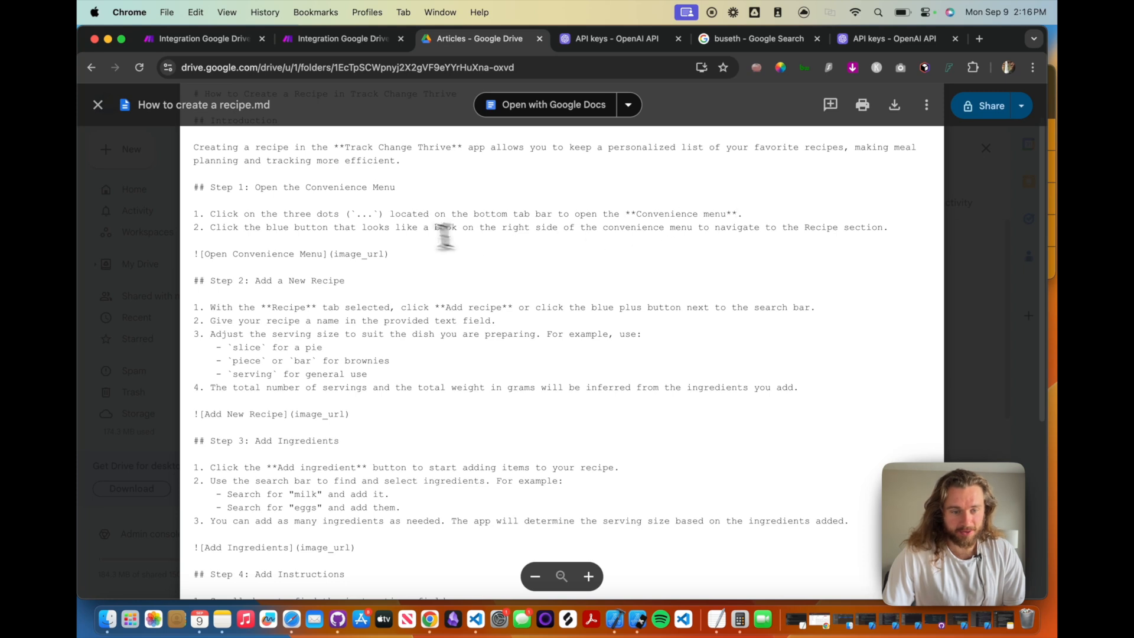
{"action": "scroll", "coordinate": [299, 266], "scroll_direction": "down", "scroll_amount": 5}
{"action": "scroll", "coordinate": [299, 266], "scroll_direction": "up", "scroll_amount": 6}
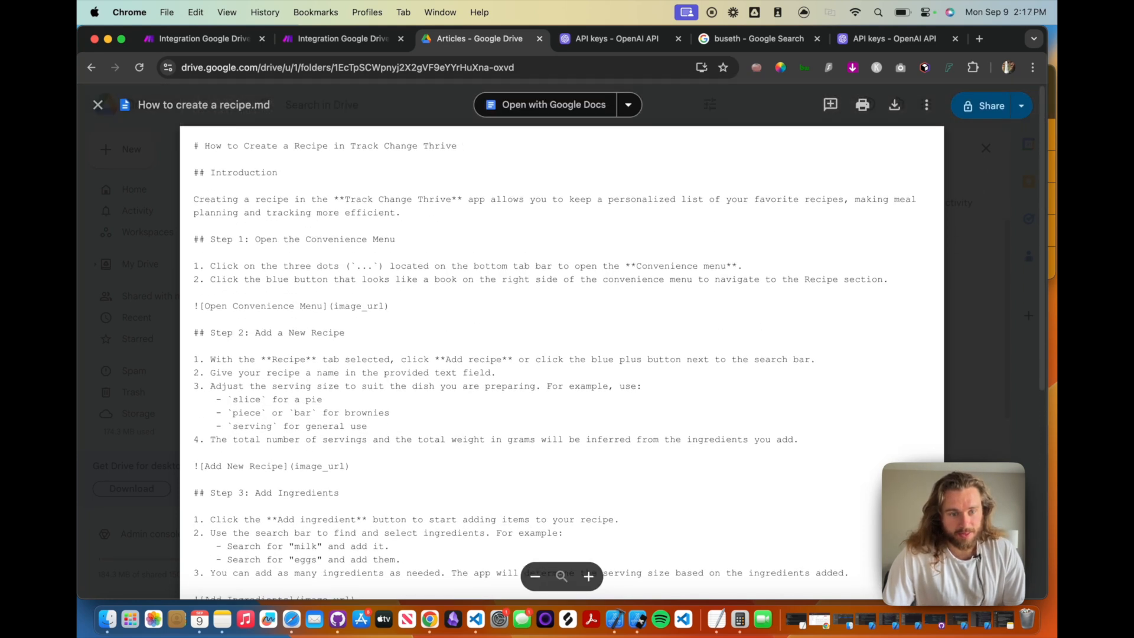
{"action": "left_click_drag", "start_coordinate": [390, 307], "coordinate": [175, 304]}
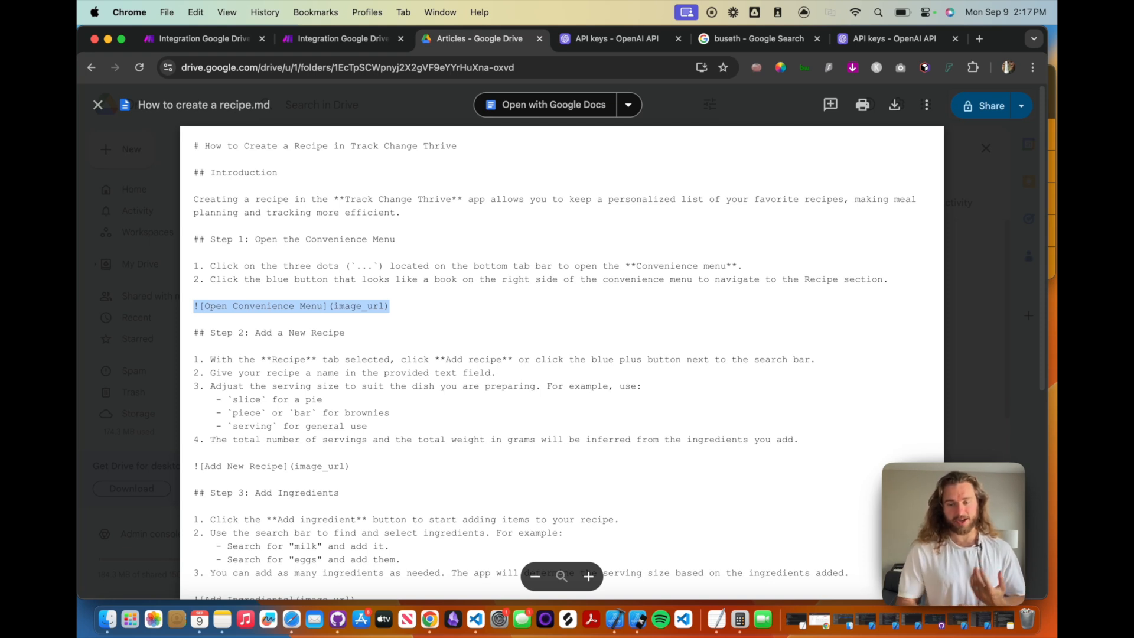
Step: Read the article's sections on adding ingredients, adding instructions and saving the recipe
{"action": "scroll", "coordinate": [264, 348], "scroll_direction": "down", "scroll_amount": 5}
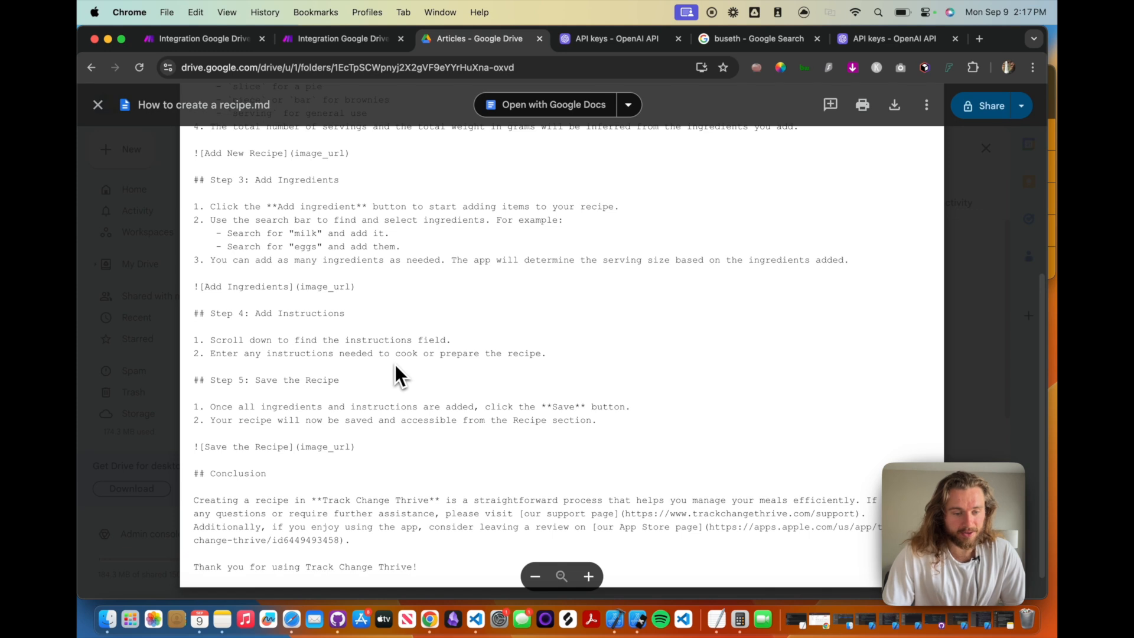
{"action": "left_click_drag", "start_coordinate": [245, 232], "coordinate": [388, 237]}
{"action": "left_click", "coordinate": [358, 379]}
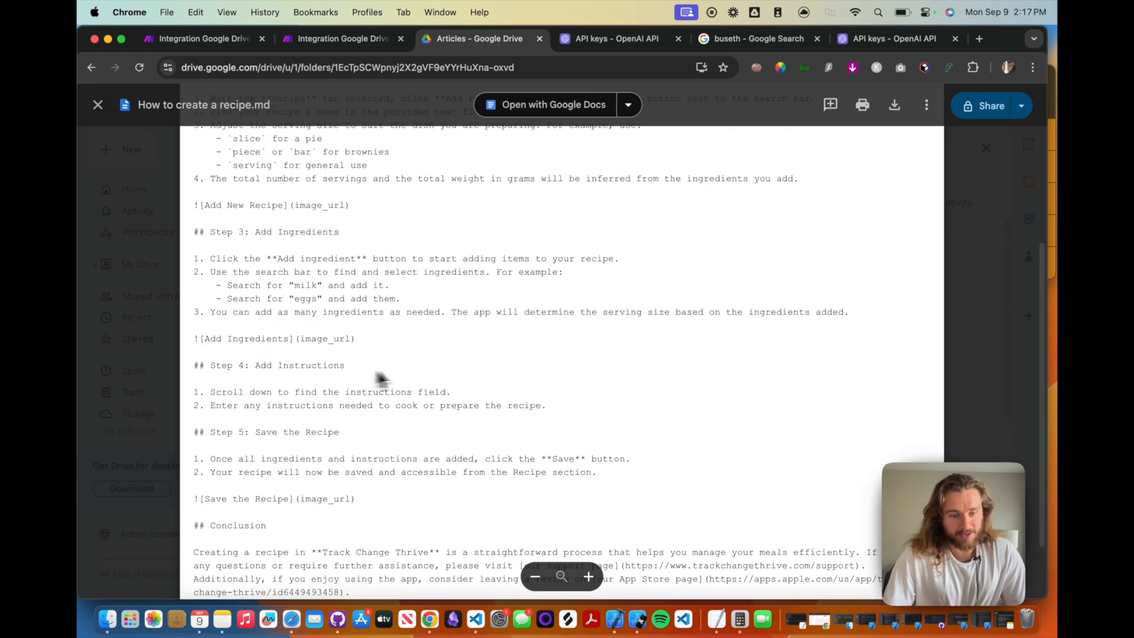
{"action": "left_click_drag", "start_coordinate": [256, 443], "coordinate": [347, 438]}
{"action": "scroll", "coordinate": [395, 438], "scroll_direction": "down", "scroll_amount": 1}
{"action": "scroll", "coordinate": [393, 449], "scroll_direction": "down", "scroll_amount": 2}
Step: Examine the Conclusion paragraph, including its support page sentence and its request for an App Store review
{"action": "triple_click", "coordinate": [381, 483]}
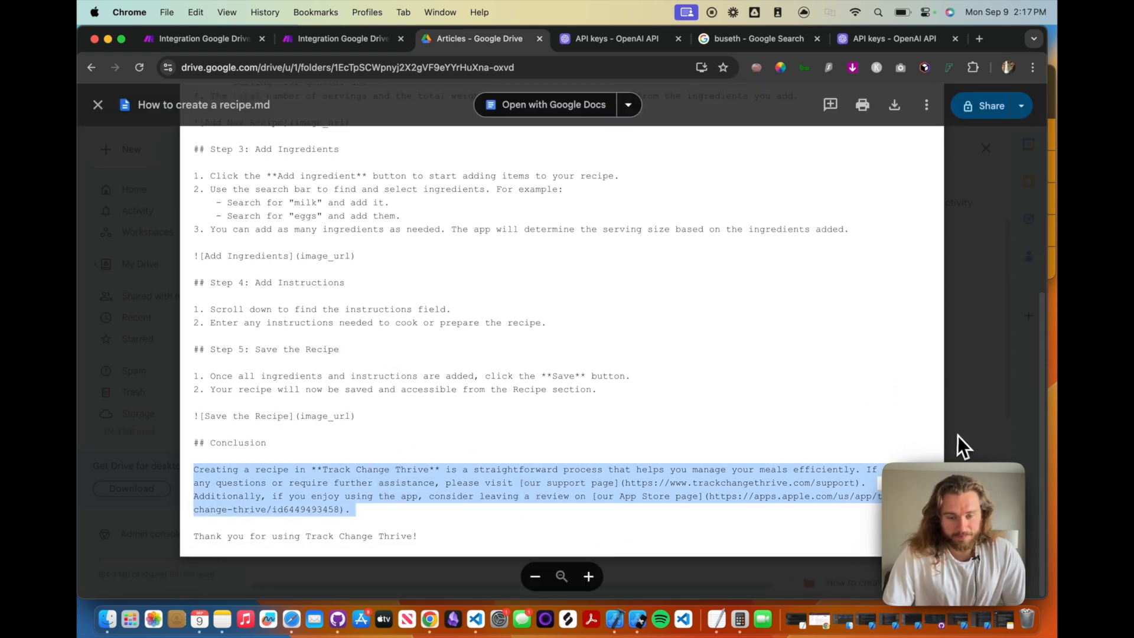
{"action": "left_click", "coordinate": [504, 472]}
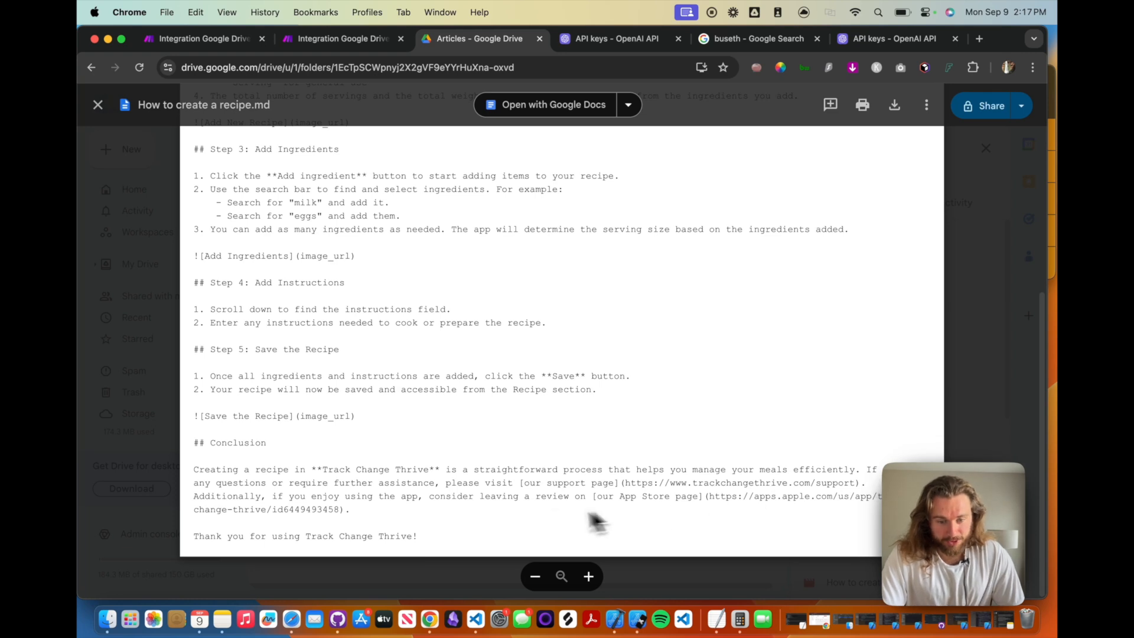
{"action": "left_click_drag", "start_coordinate": [249, 482], "coordinate": [644, 482]}
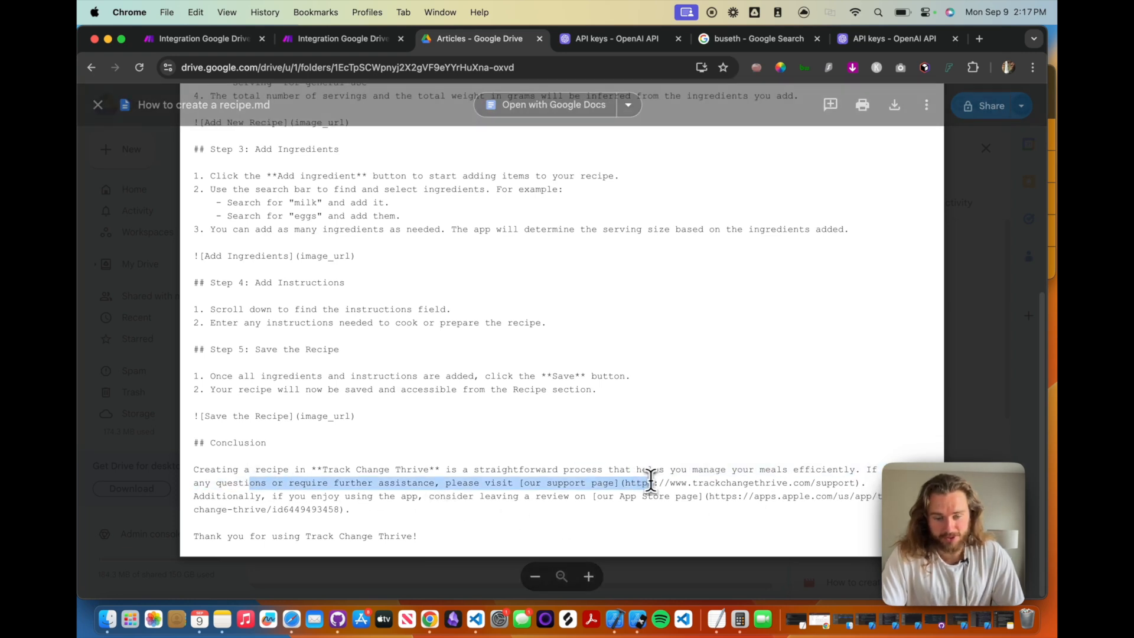
{"action": "left_click", "coordinate": [543, 481]}
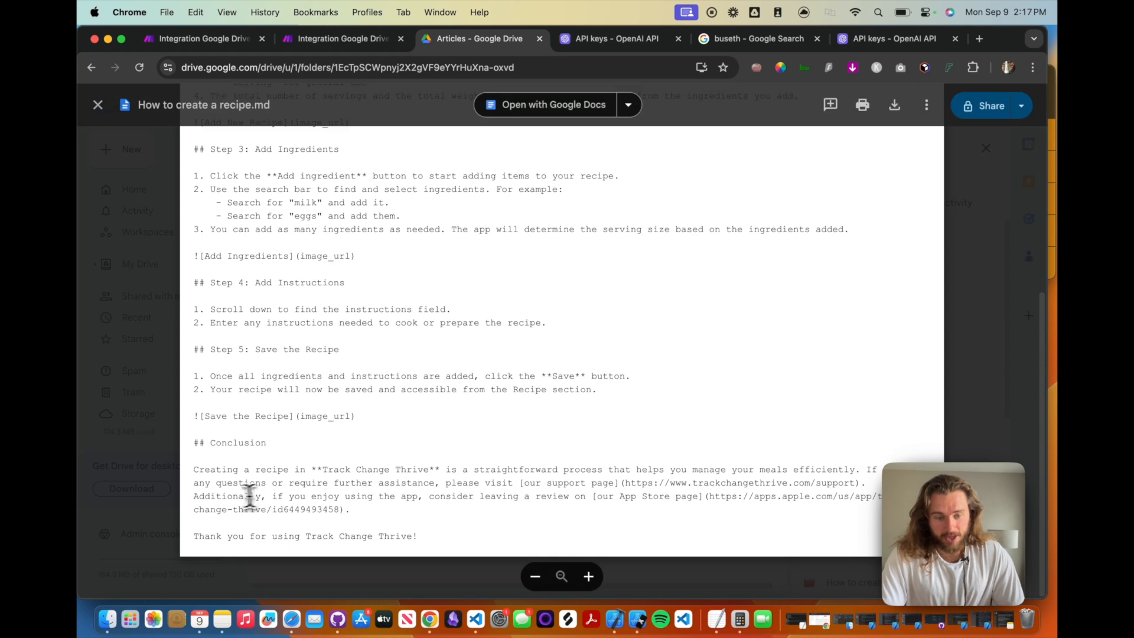
{"action": "left_click_drag", "start_coordinate": [265, 497], "coordinate": [518, 515]}
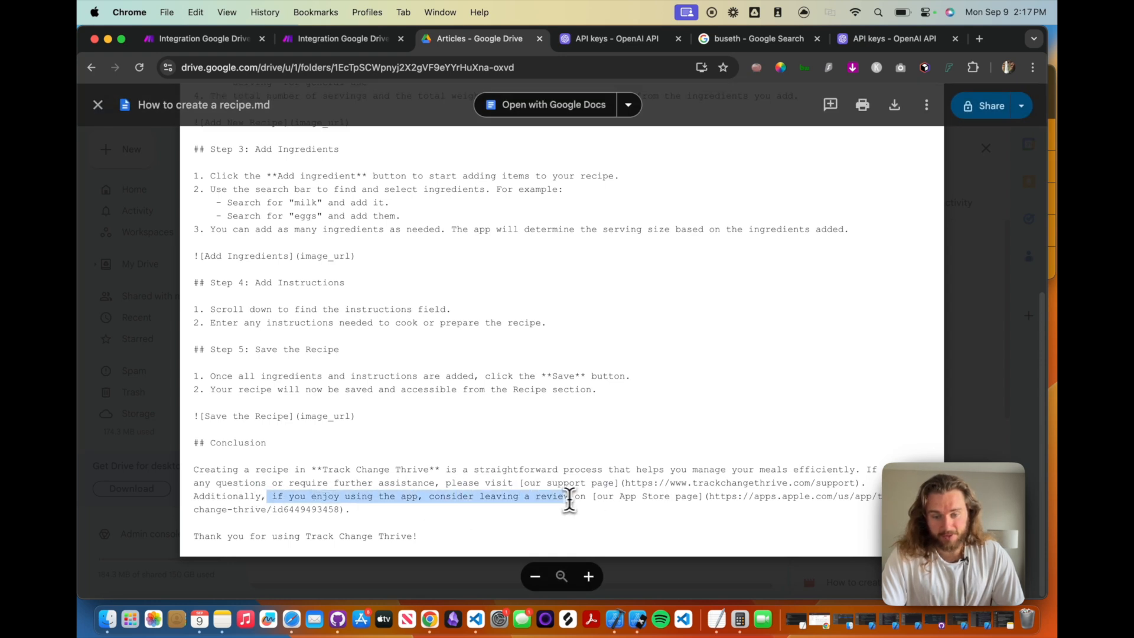
{"action": "left_click", "coordinate": [588, 499]}
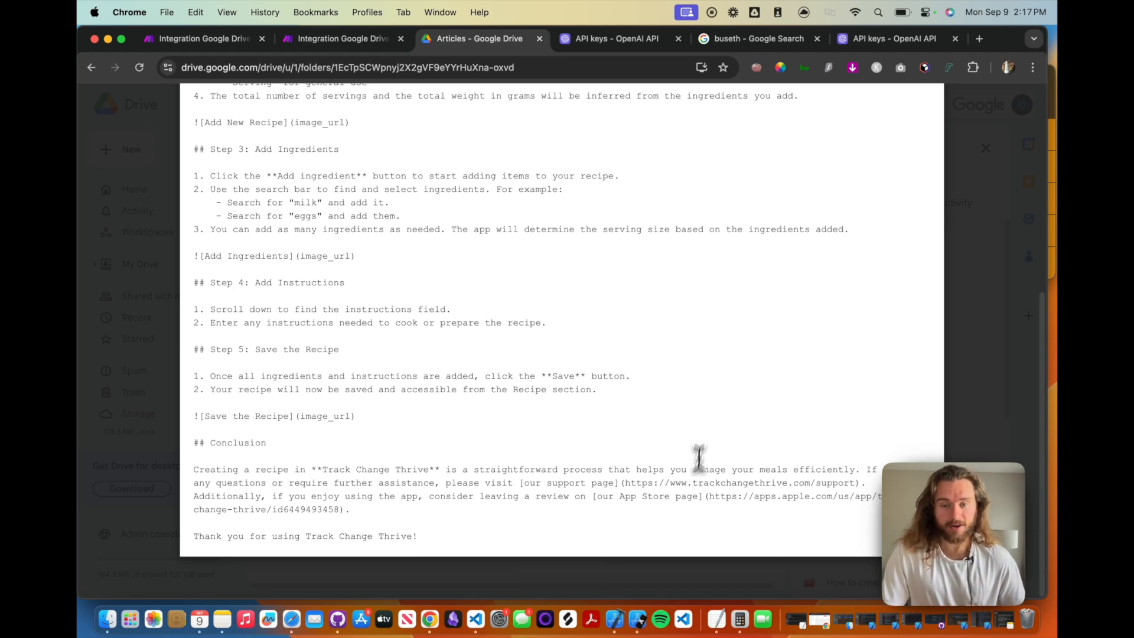
Step: Skim the whole recipe article once more from its title to the closing line
{"action": "scroll", "coordinate": [536, 468], "scroll_direction": "up", "scroll_amount": 10}
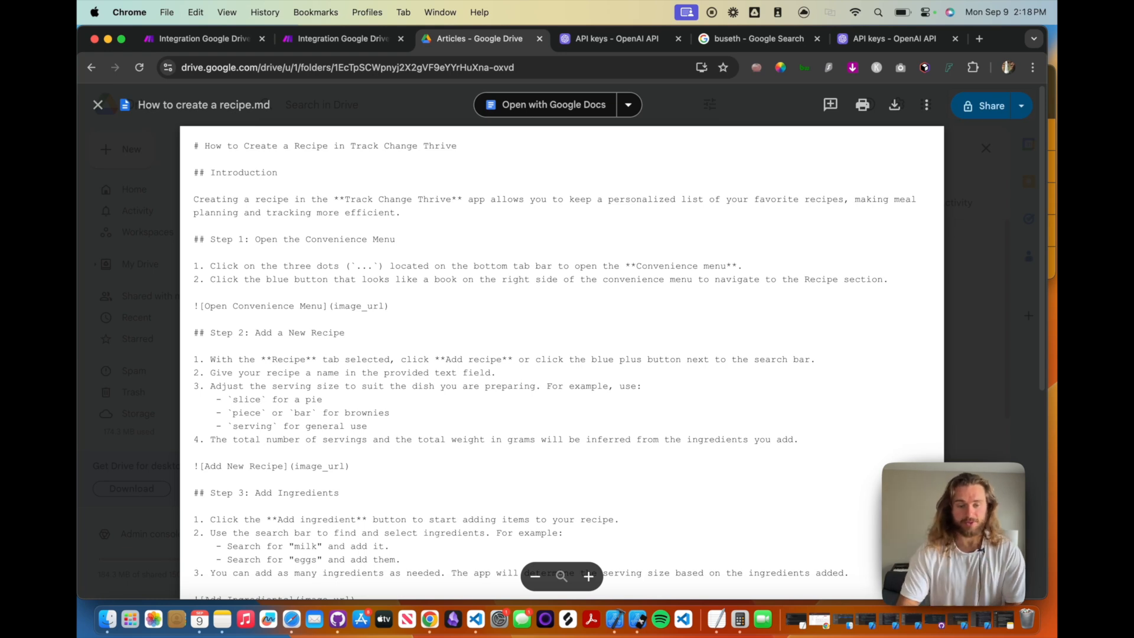
{"action": "scroll", "coordinate": [238, 245], "scroll_direction": "down", "scroll_amount": 2}
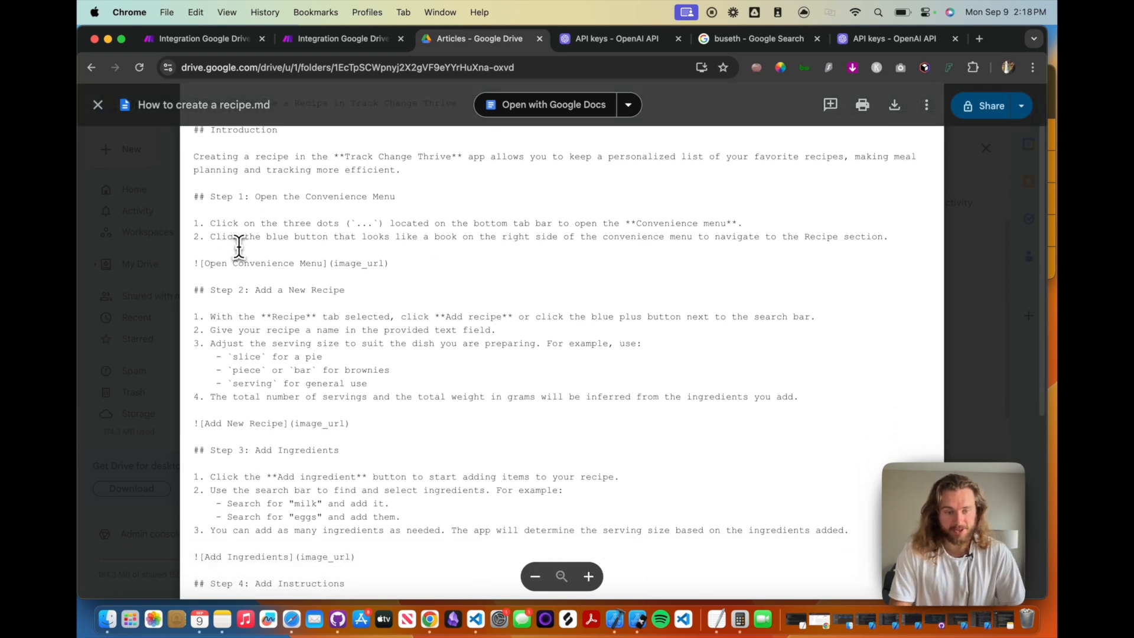
{"action": "scroll", "coordinate": [248, 243], "scroll_direction": "down", "scroll_amount": 5}
{"action": "scroll", "coordinate": [265, 248], "scroll_direction": "up", "scroll_amount": 3}
{"action": "scroll", "coordinate": [283, 234], "scroll_direction": "down", "scroll_amount": 5}
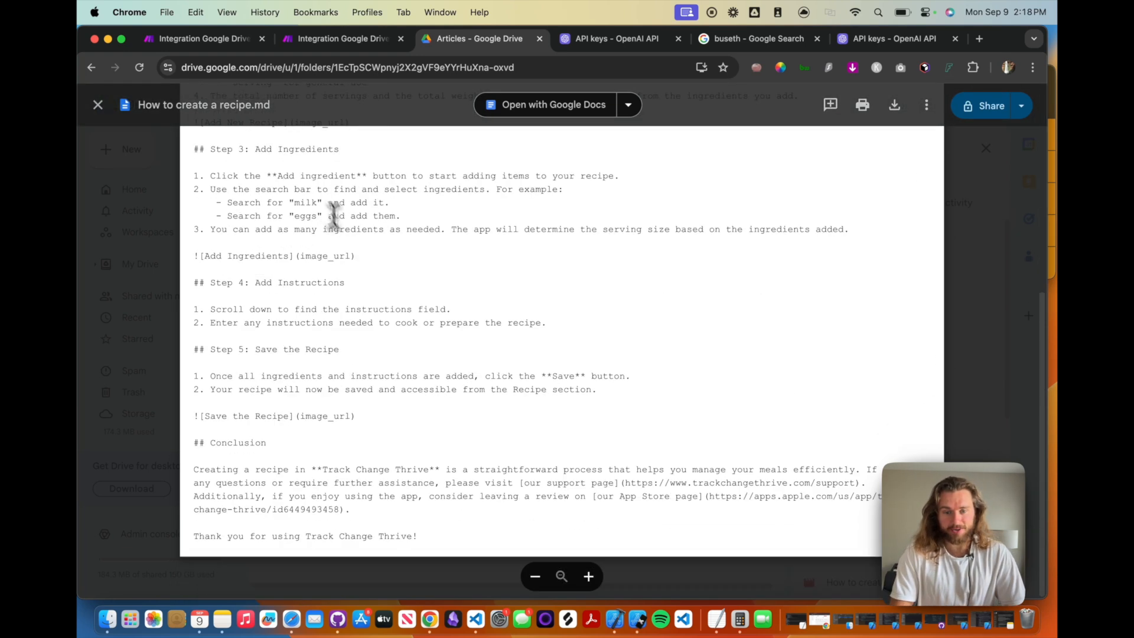
{"action": "scroll", "coordinate": [331, 208], "scroll_direction": "up", "scroll_amount": 6}
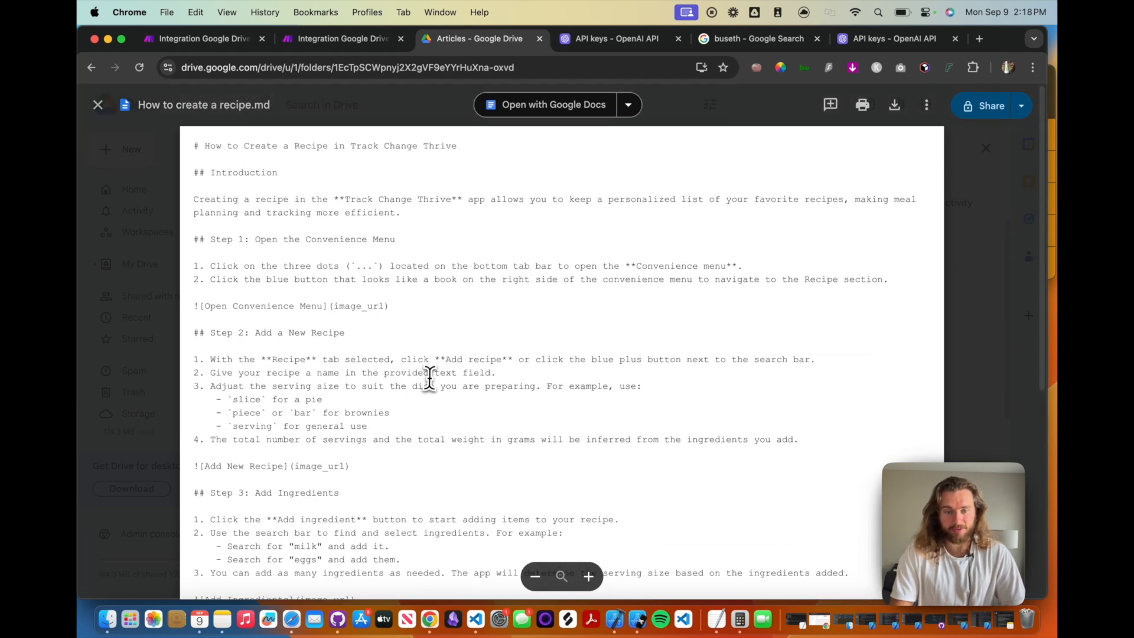
Step: Return to the Make scenario and inspect the CloudConvert module's input file options and the Watch Files in a Folder module's settings
{"action": "left_click", "coordinate": [224, 45]}
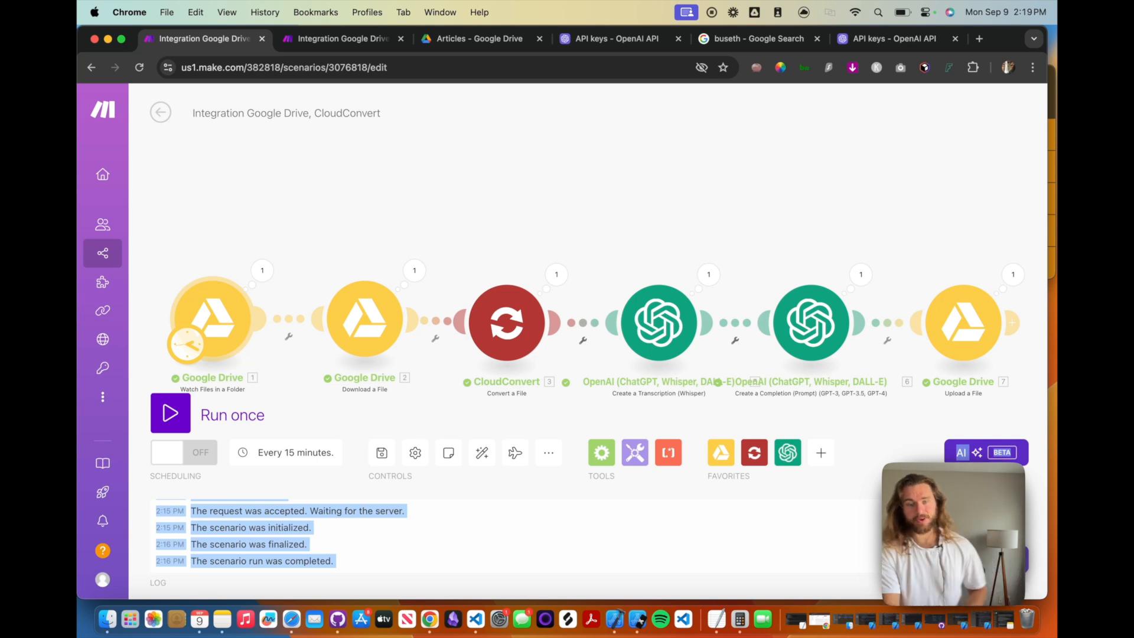
{"action": "left_click", "coordinate": [509, 325]}
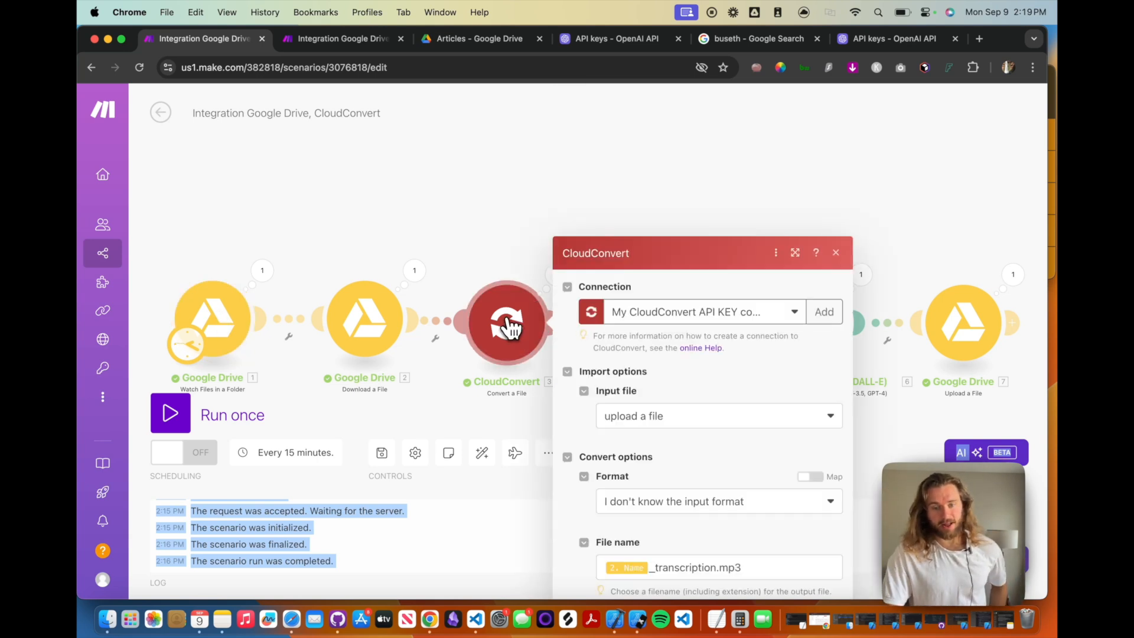
{"action": "left_click", "coordinate": [725, 270]}
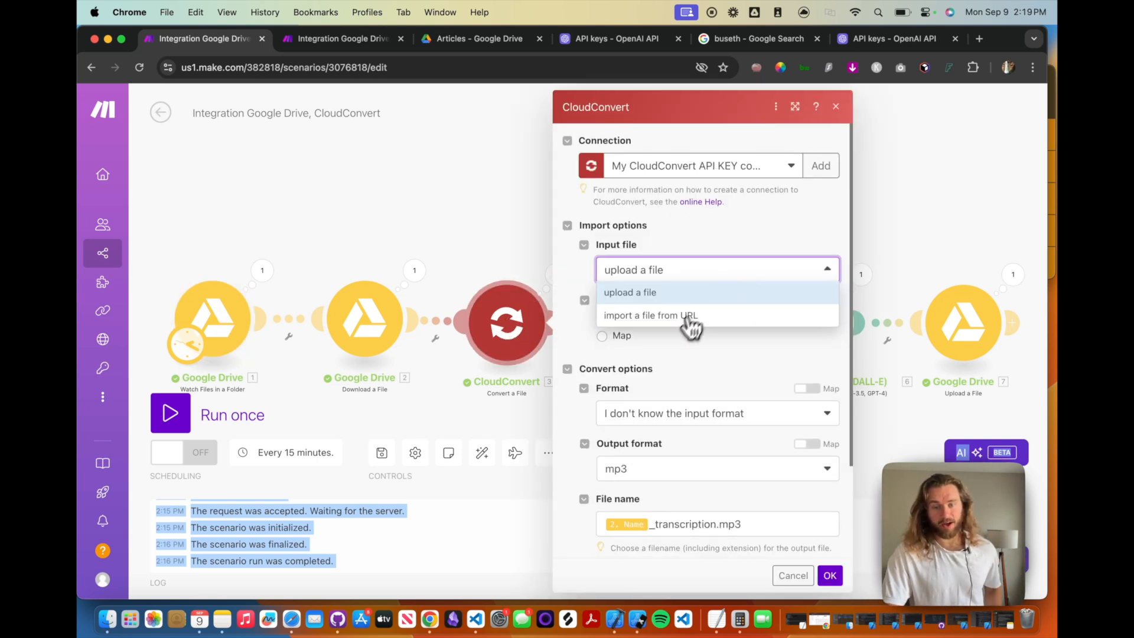
{"action": "left_click", "coordinate": [481, 212]}
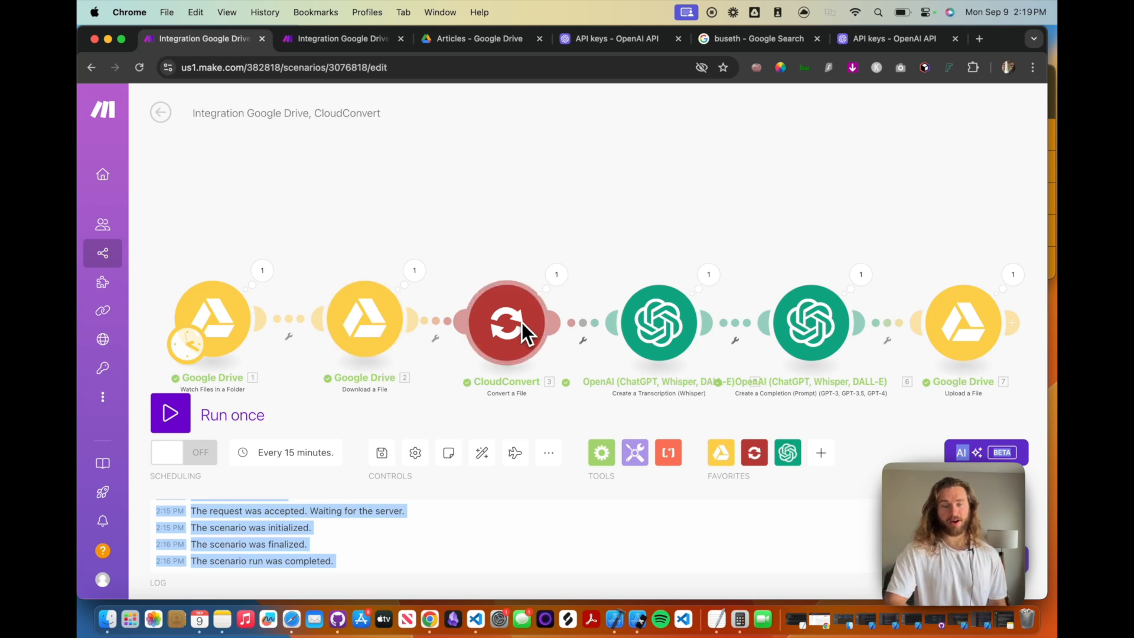
{"action": "left_click", "coordinate": [201, 323]}
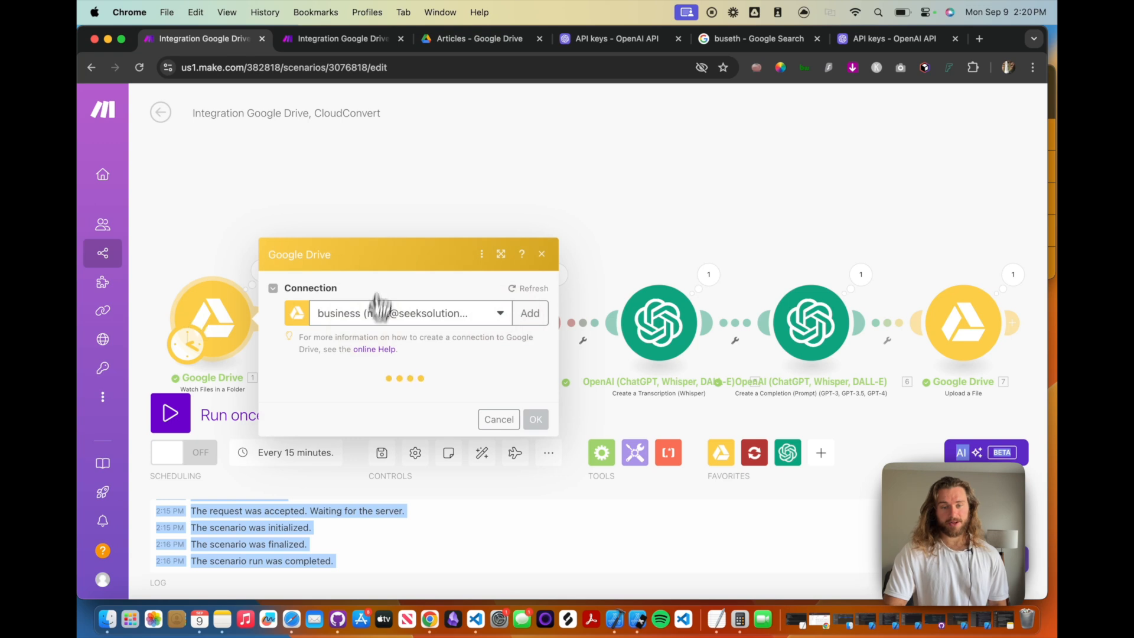
{"action": "left_click", "coordinate": [543, 251]}
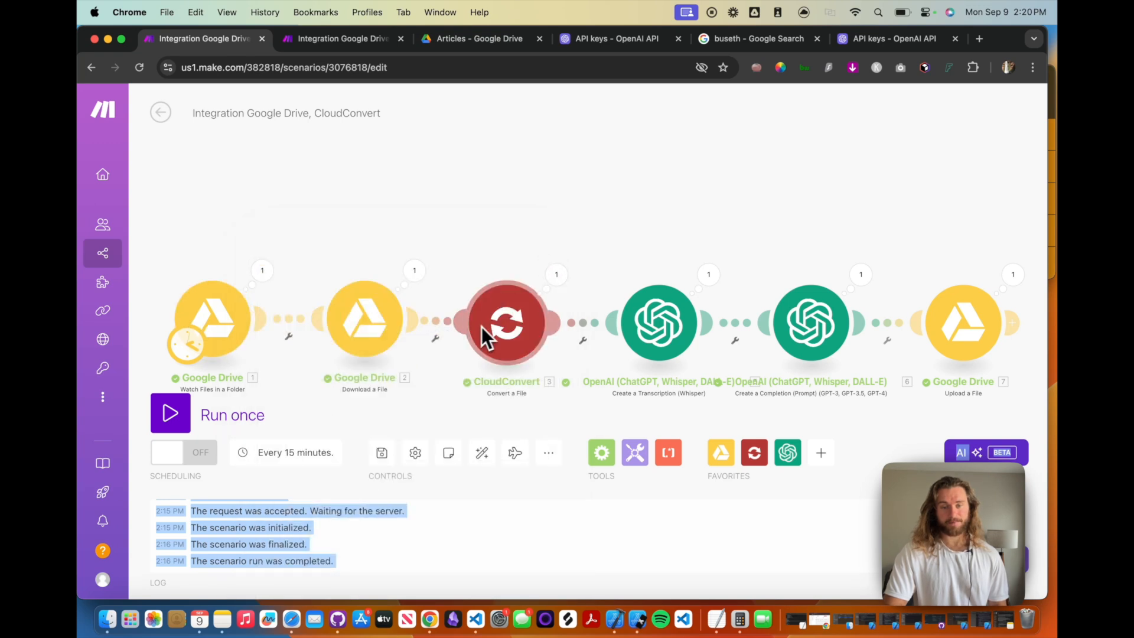